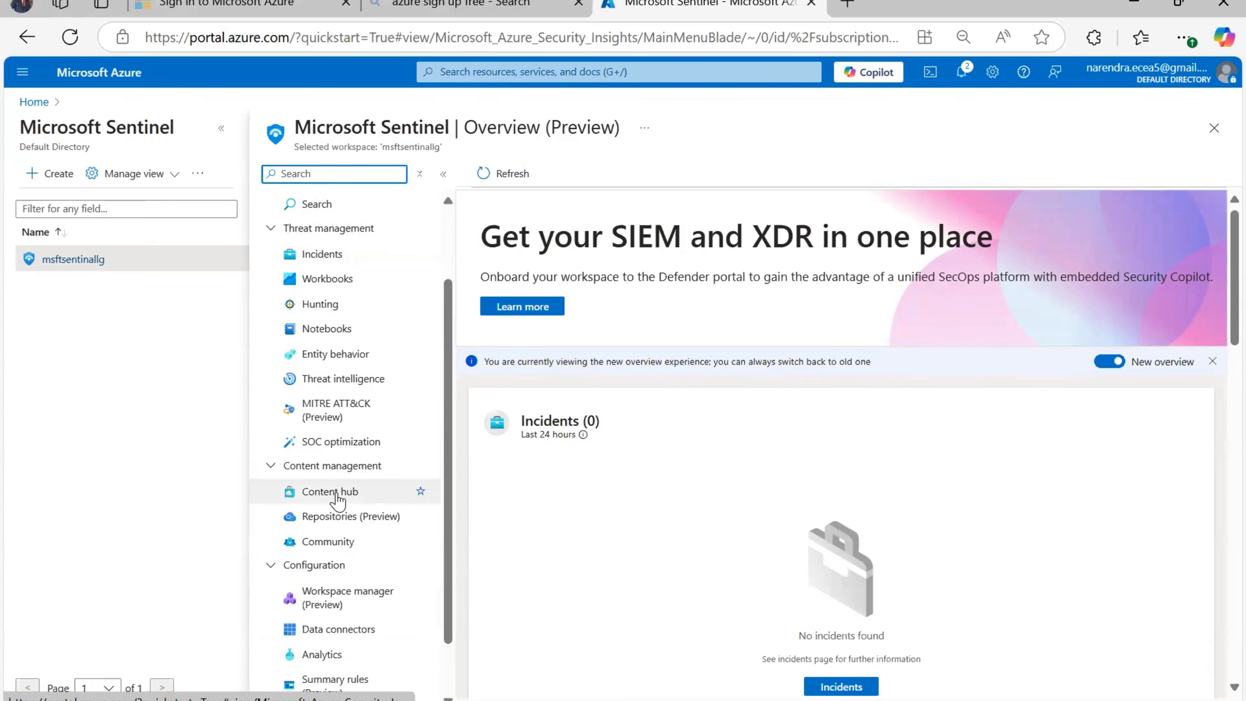
View the Content hub of the msftsentinallg Sentinel workspace and close the workspace view.
click(338, 500)
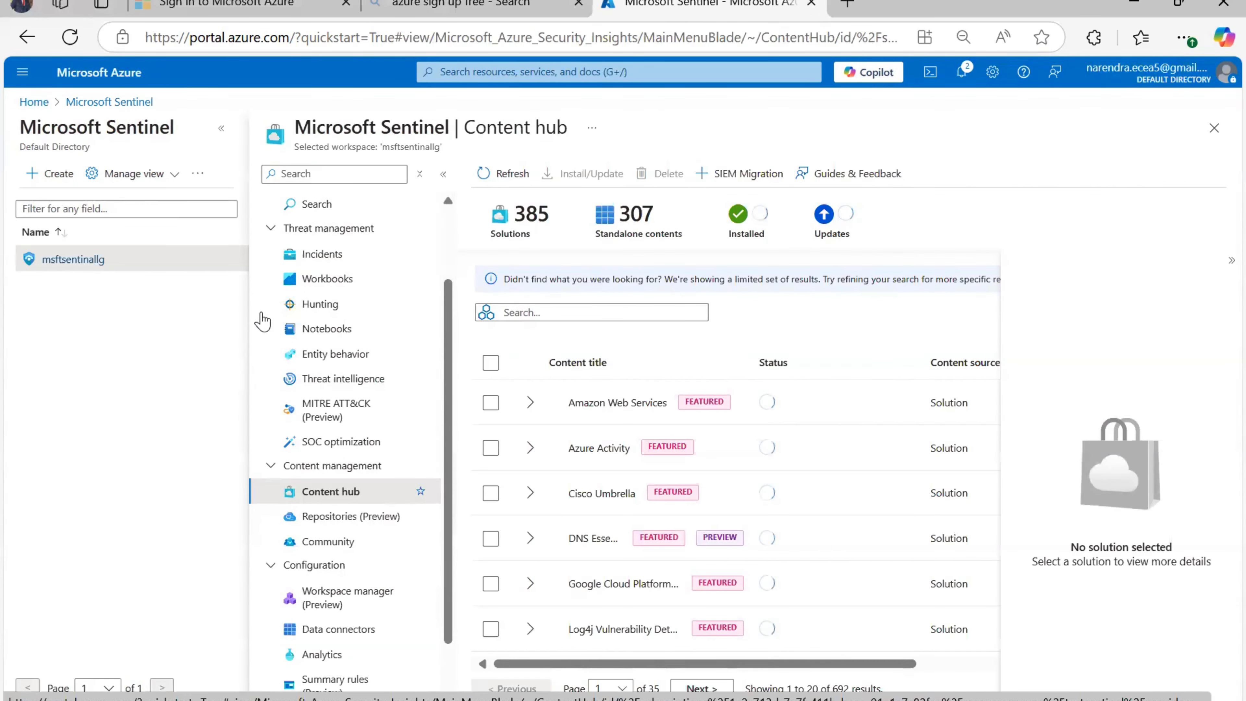
click(1214, 128)
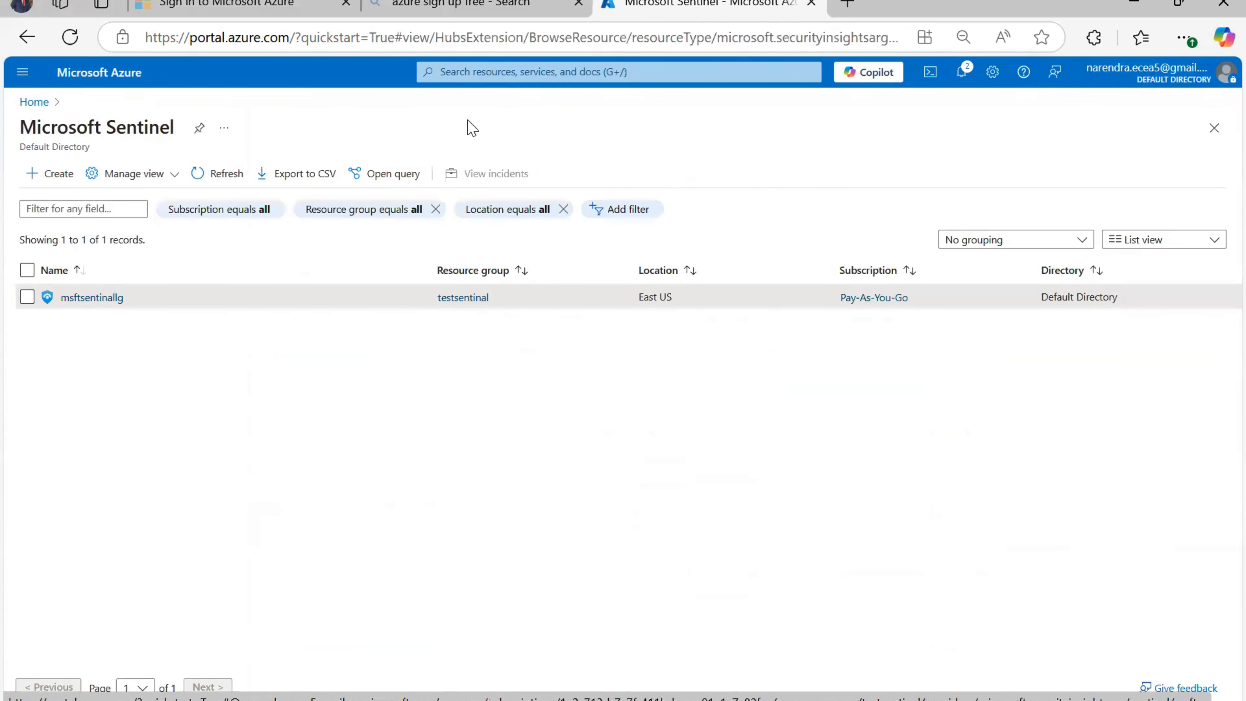
Search the portal for "virtual" and open the Virtual machines service.
click(468, 76)
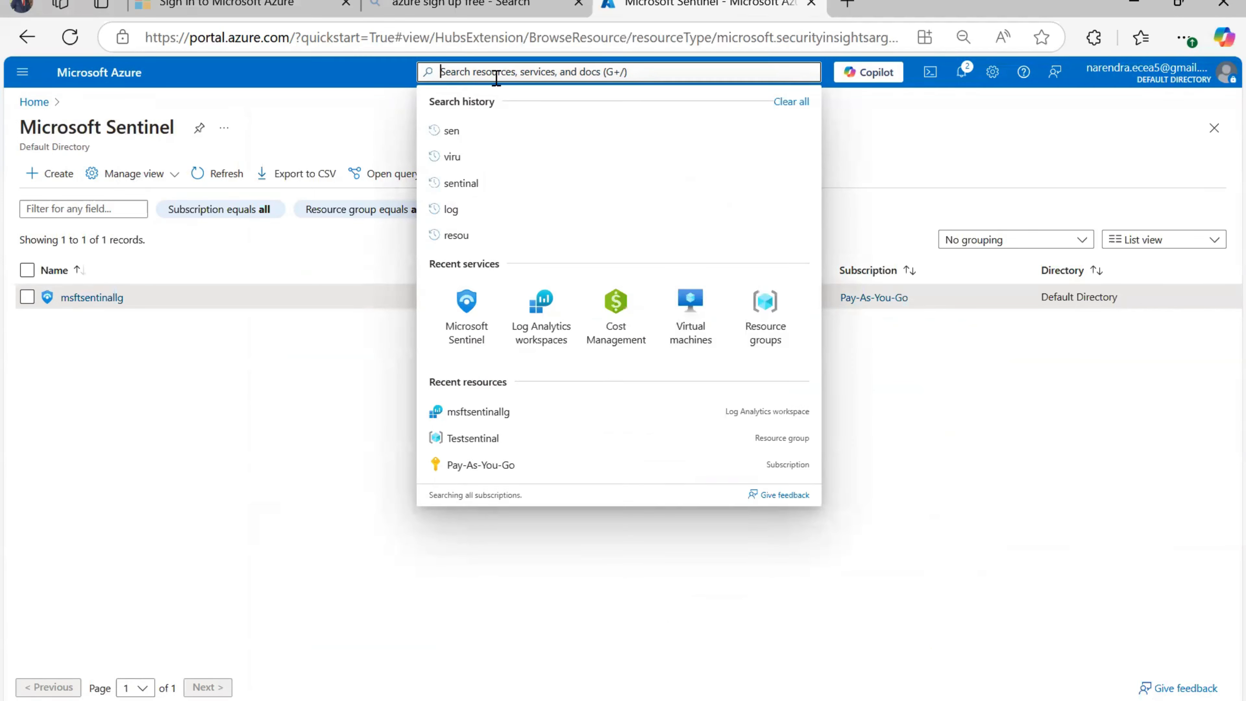
text(v)
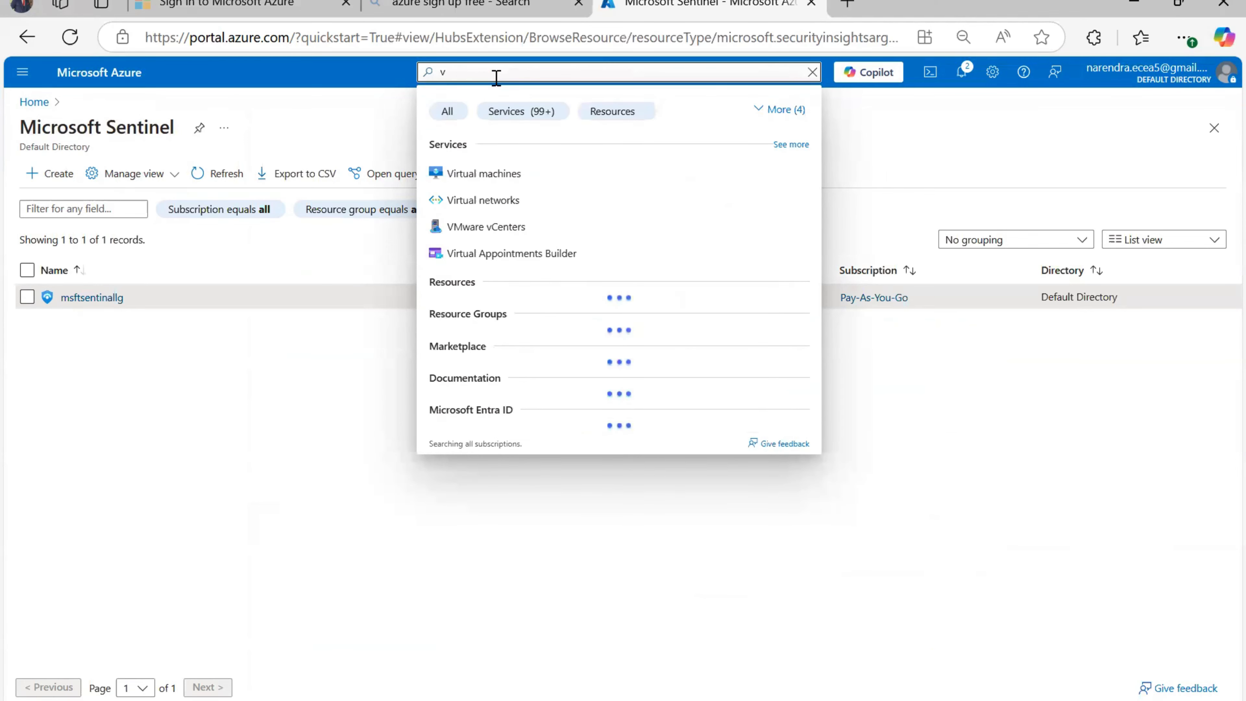
text(irtual)
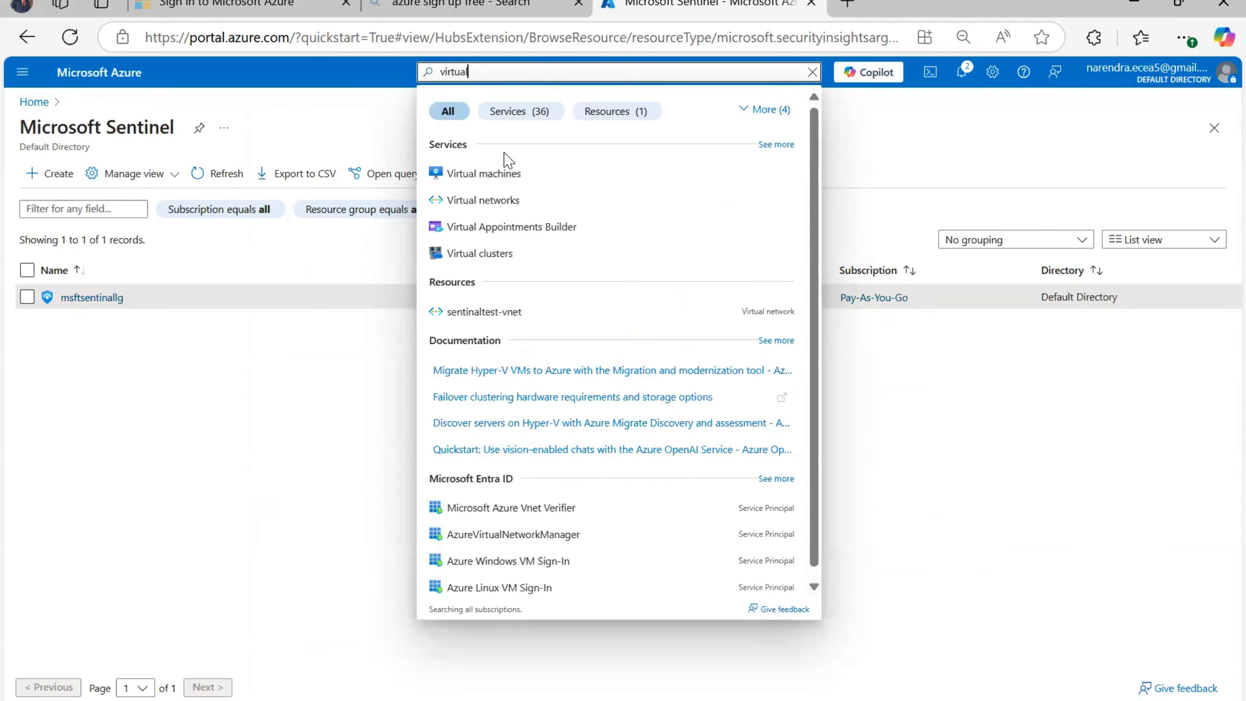
click(501, 173)
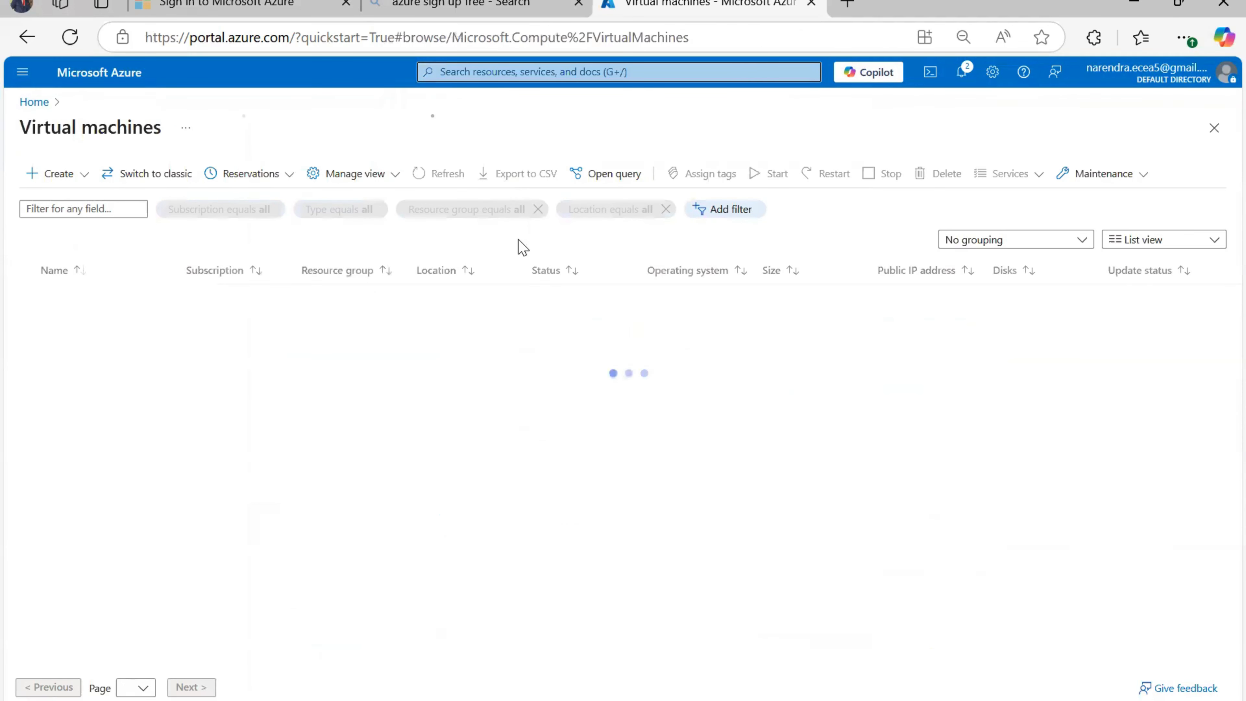
click(55, 173)
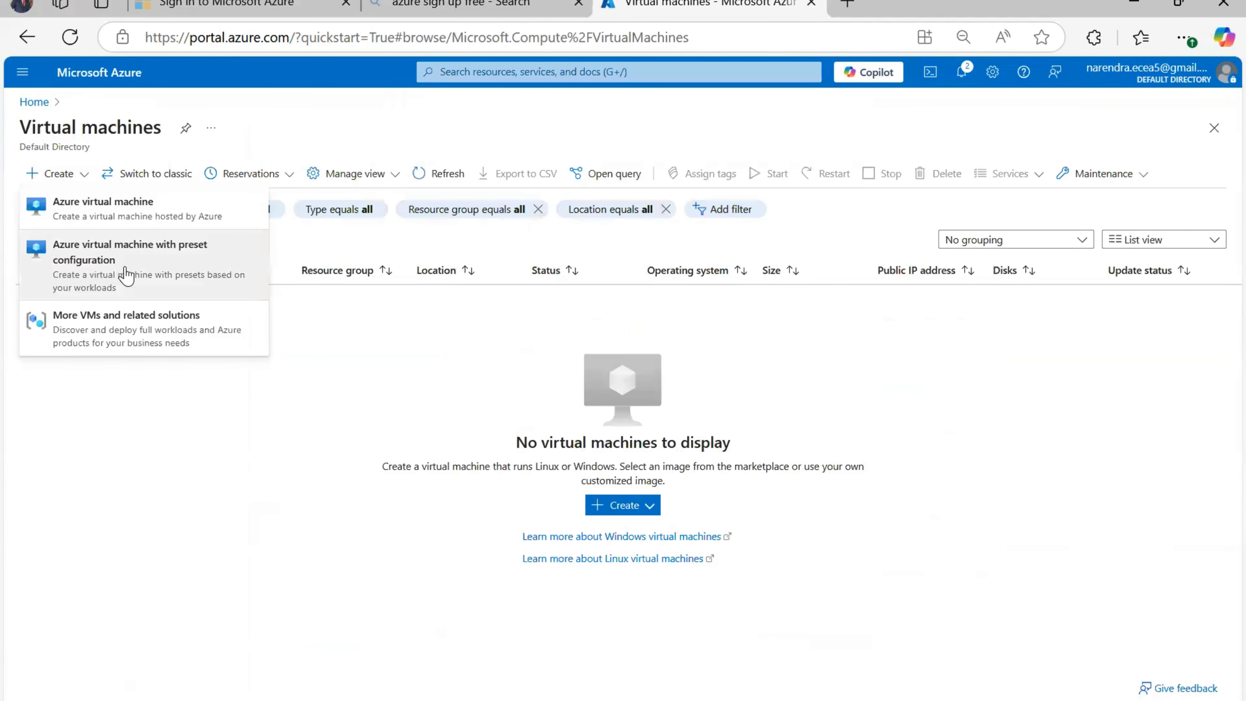
click(125, 255)
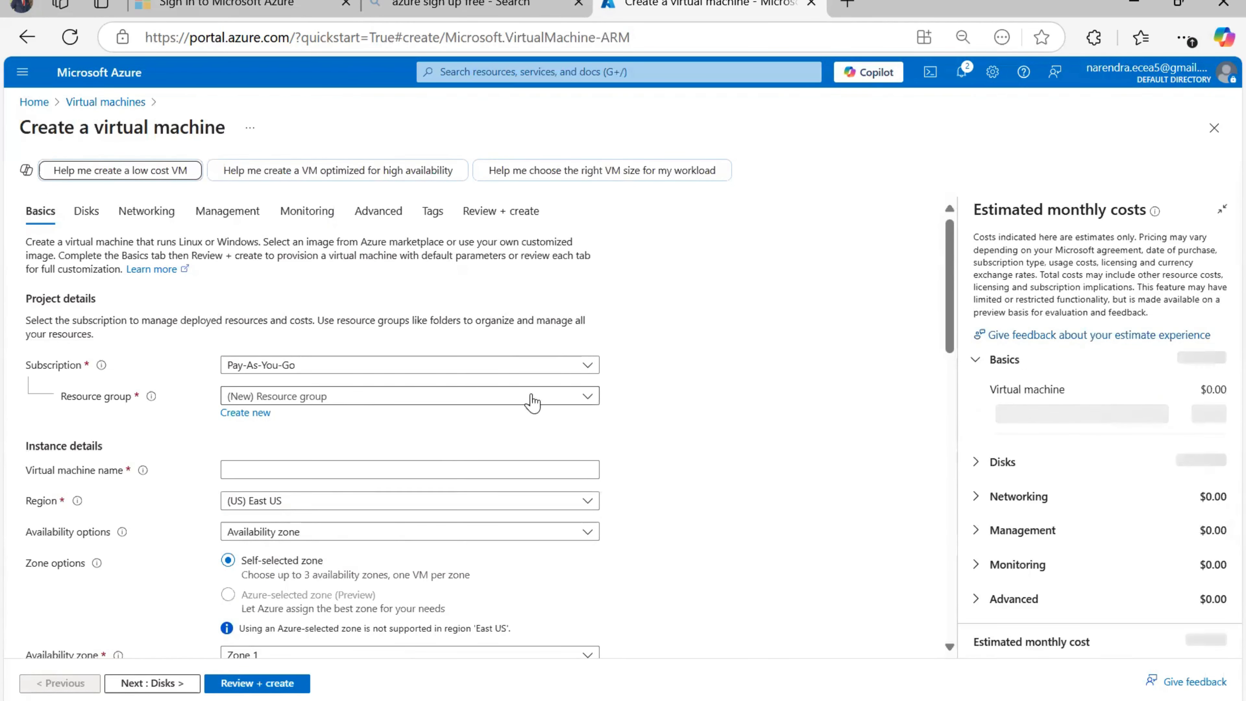
click(1212, 135)
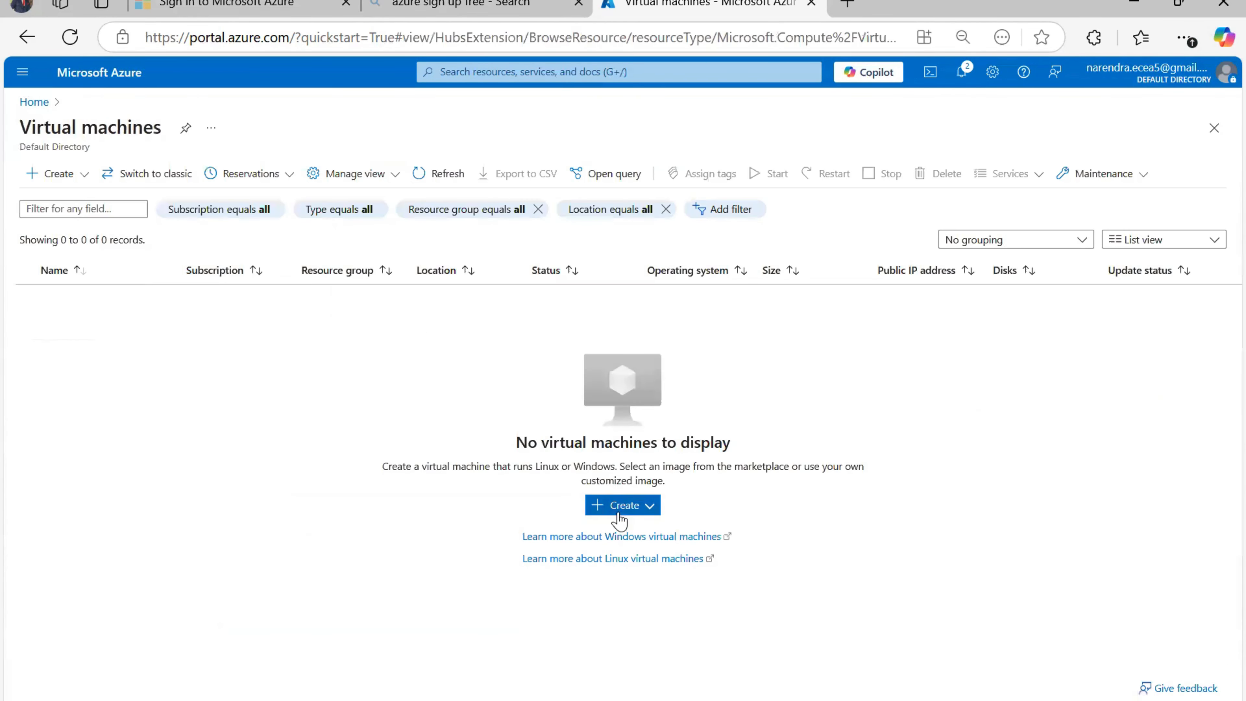
Start creating an Azure virtual machine and assign it to the existing Testsentinal resource group.
click(620, 506)
click(687, 544)
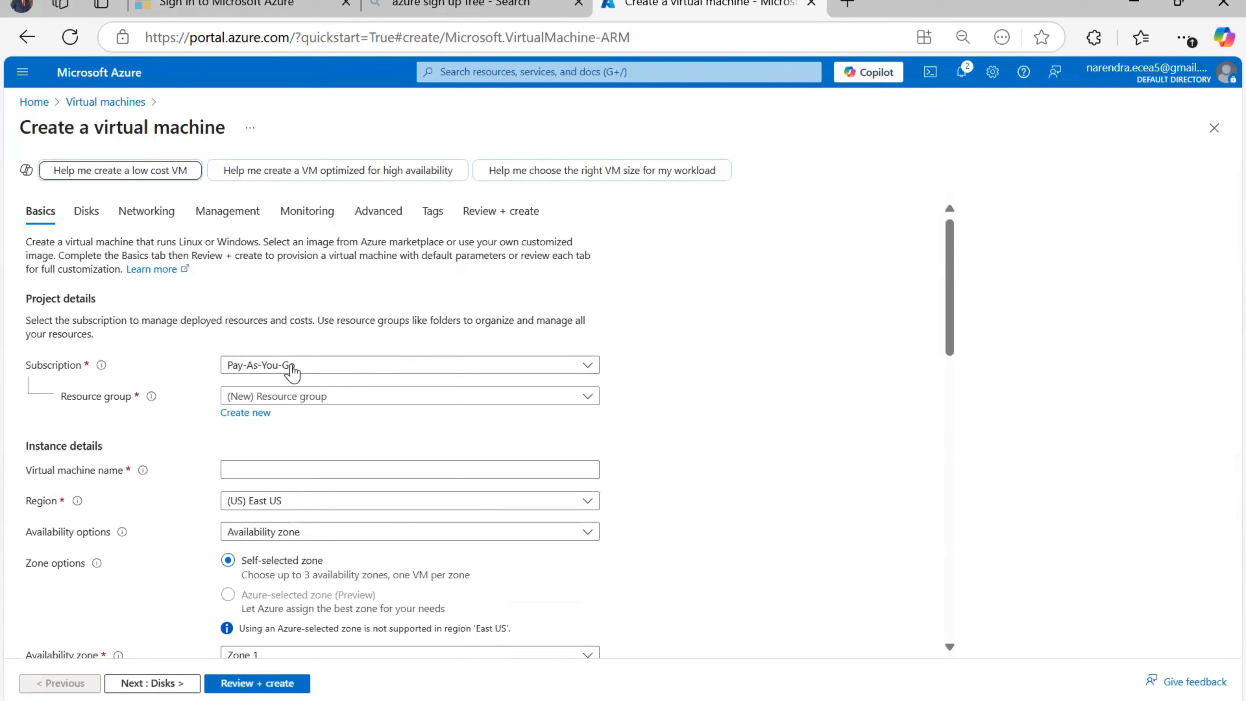
click(310, 399)
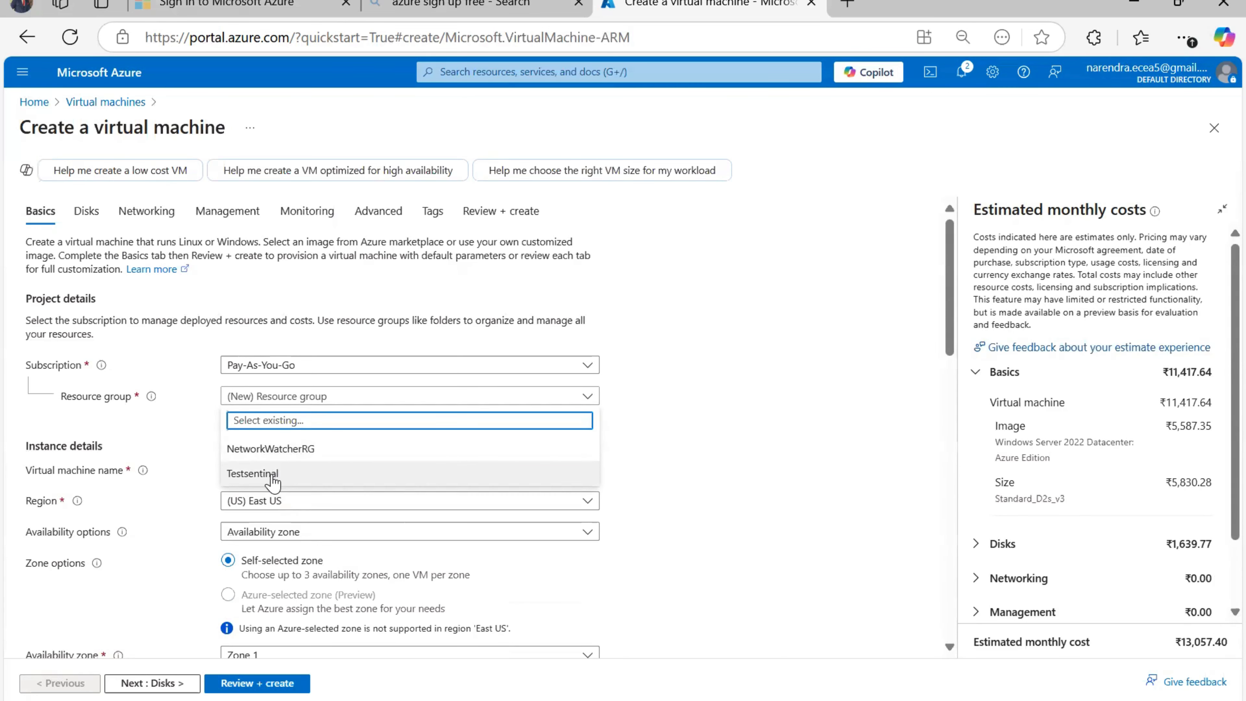
click(270, 474)
Name the virtual machine sentinalsecurityevents.
scroll(356, 409, down, 2)
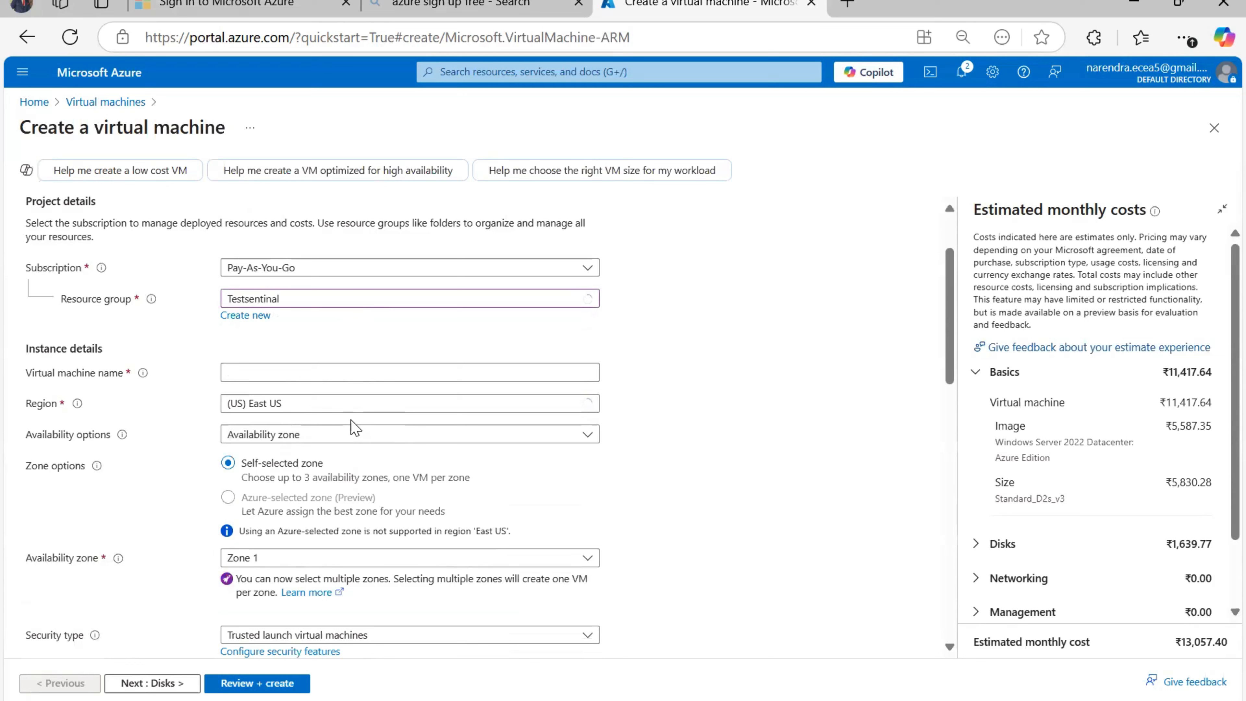
click(294, 369)
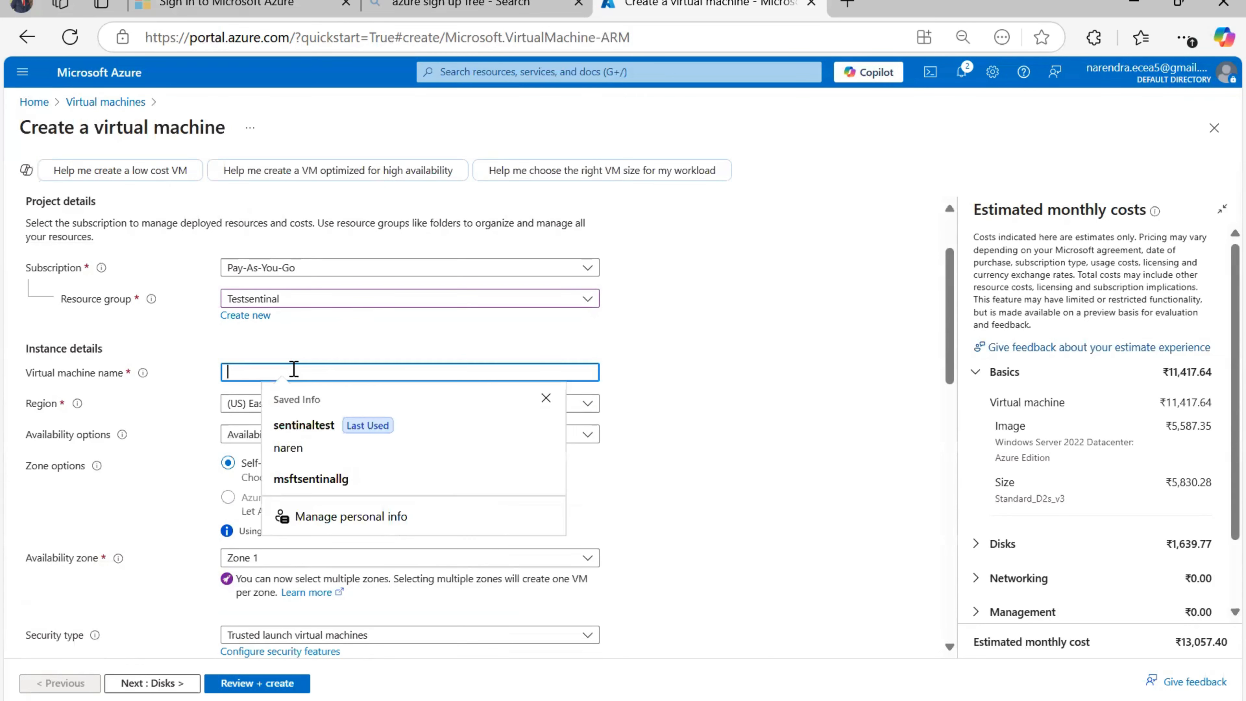
click(303, 425)
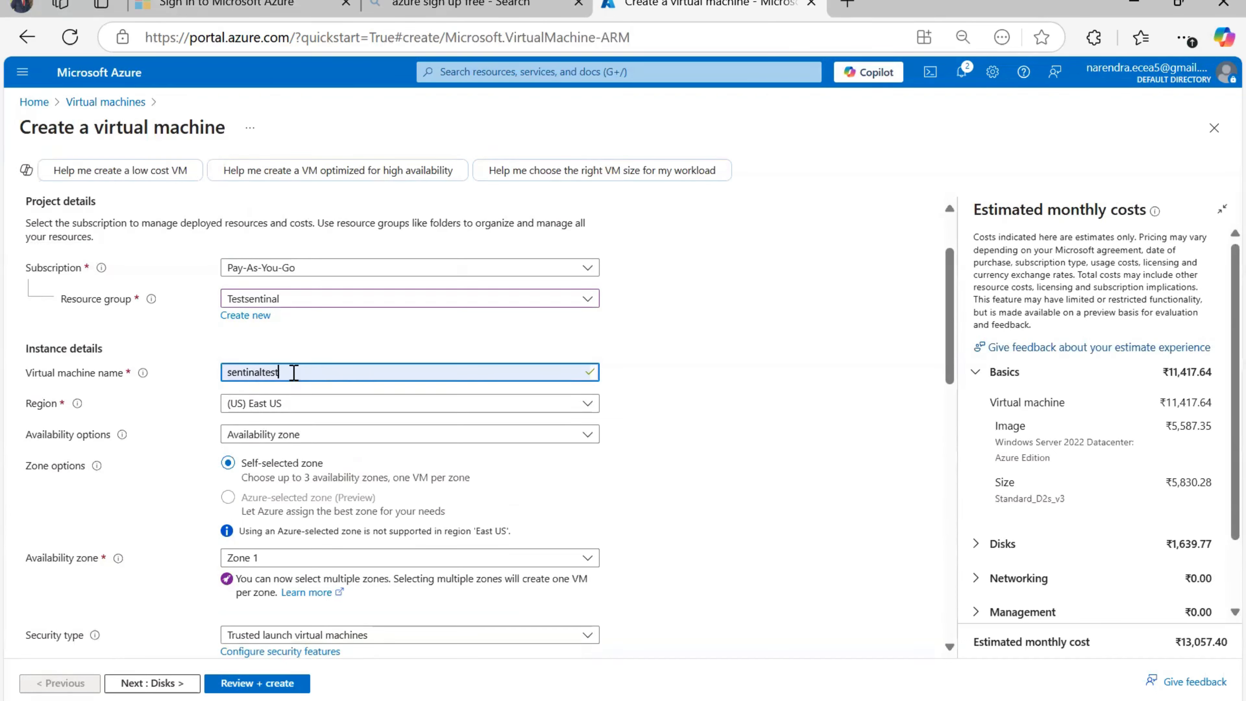
key(BackSpace)
key(BackSpace)
key(BackSpace)
key(BackSpace)
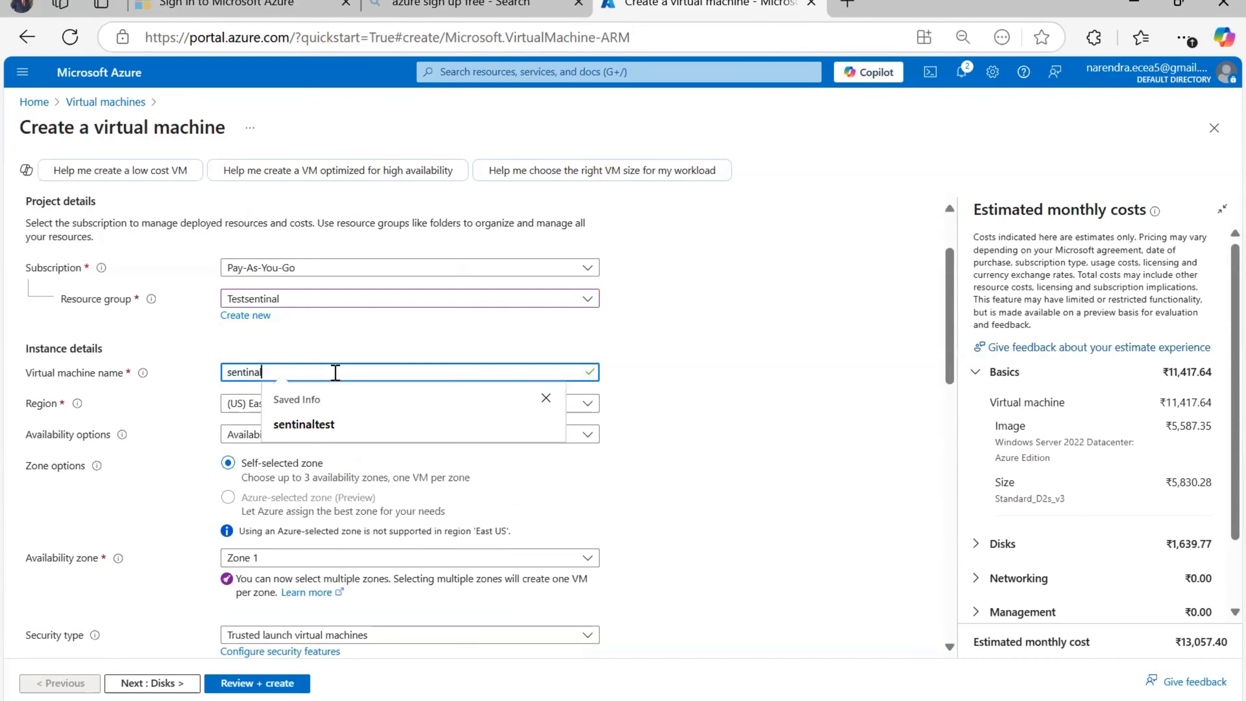
text(securityevents)
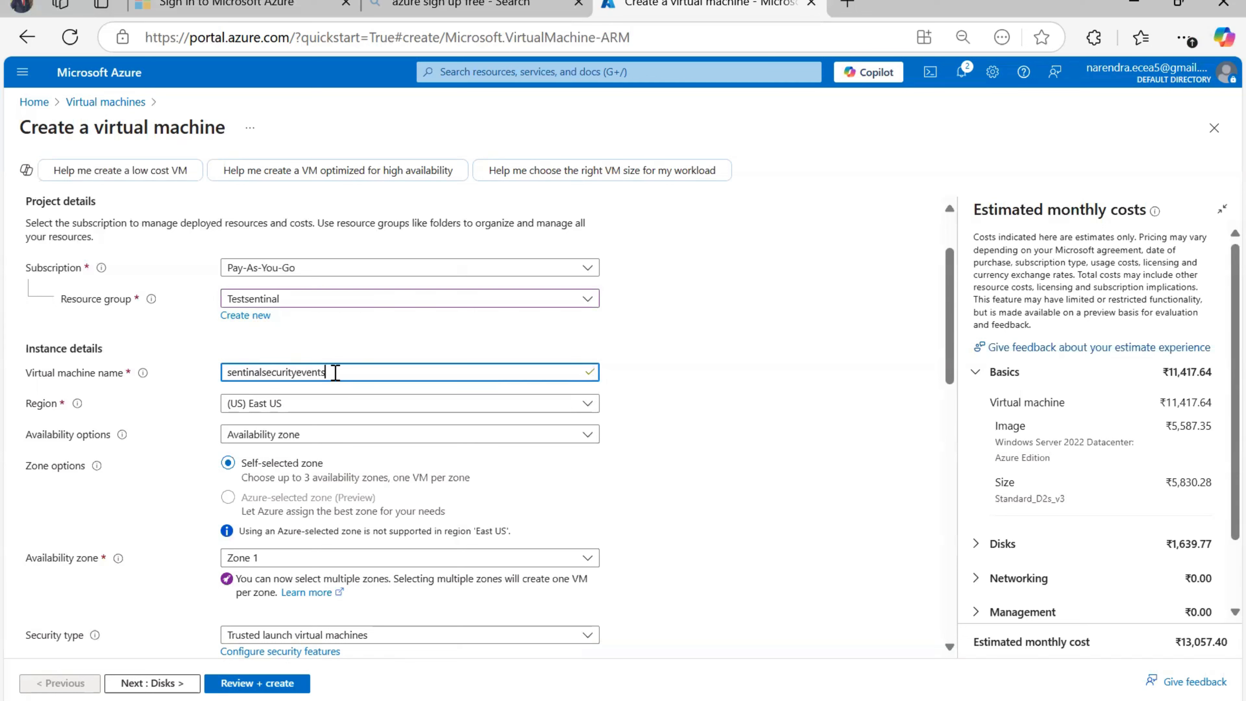
Select Windows Server 2022 Datacenter: Azure Edition - x64 Gen2 as the virtual machine's image.
scroll(333, 407, down, 2)
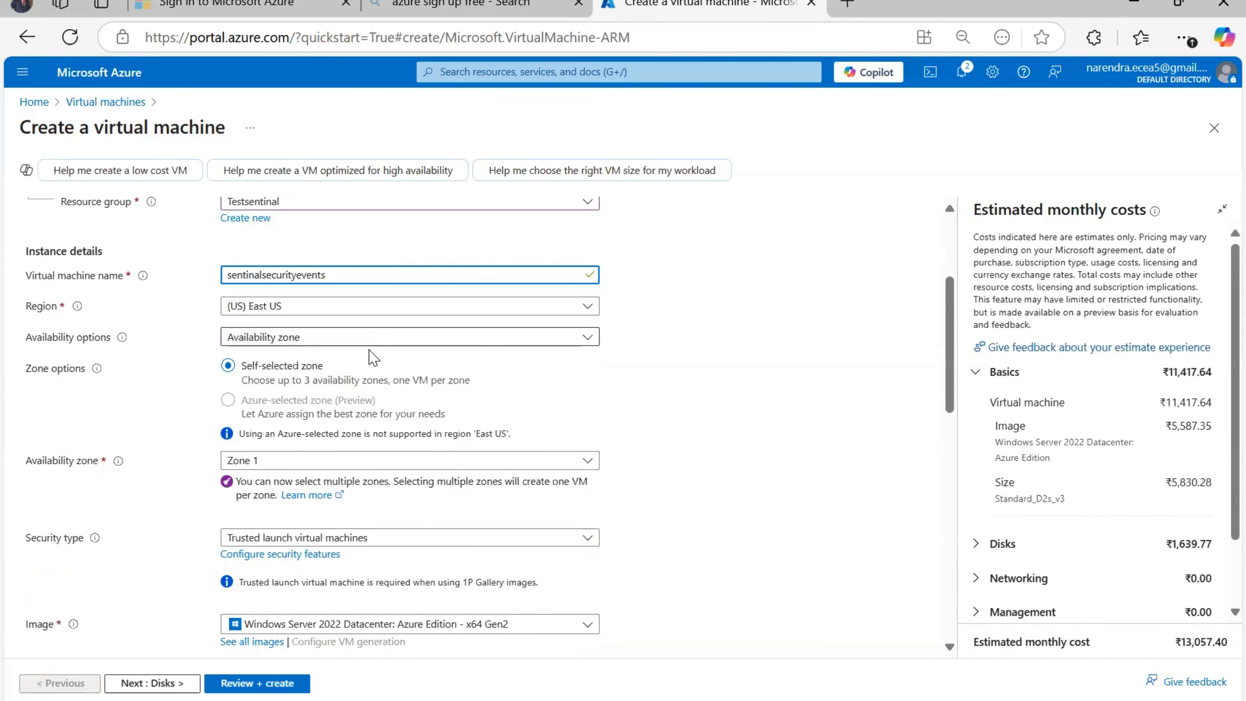
scroll(363, 349, down, 2)
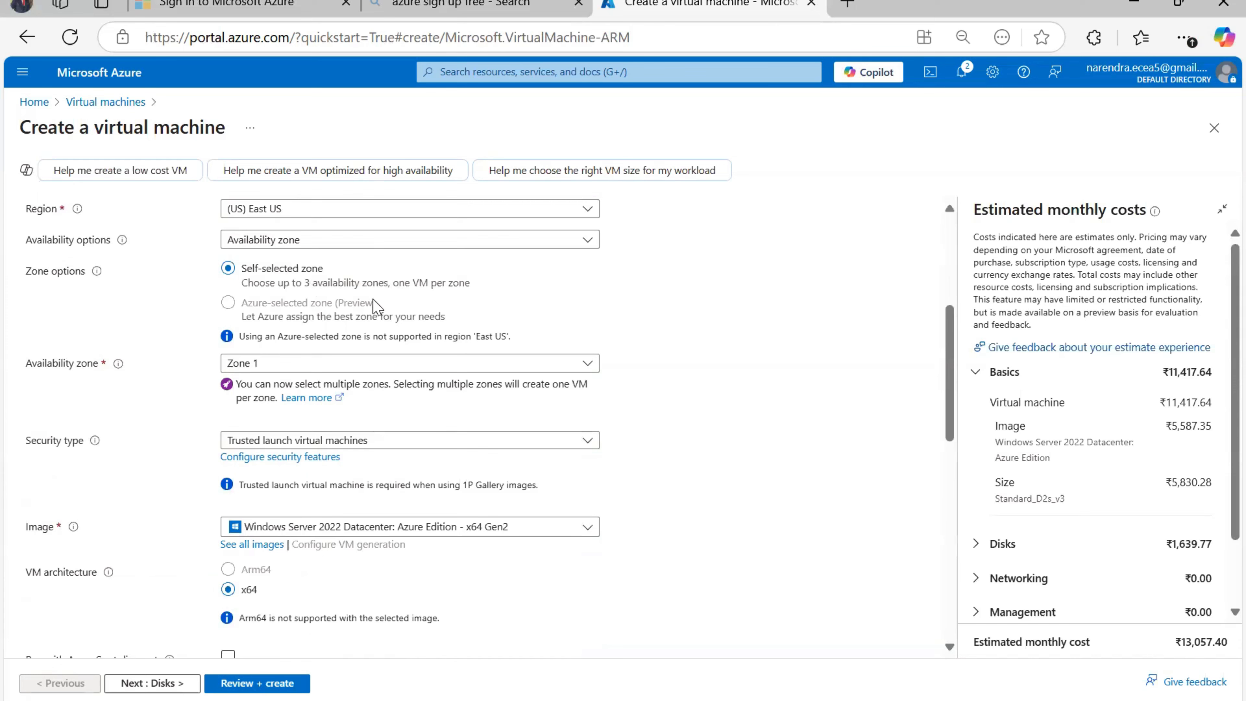
scroll(324, 314, up, 2)
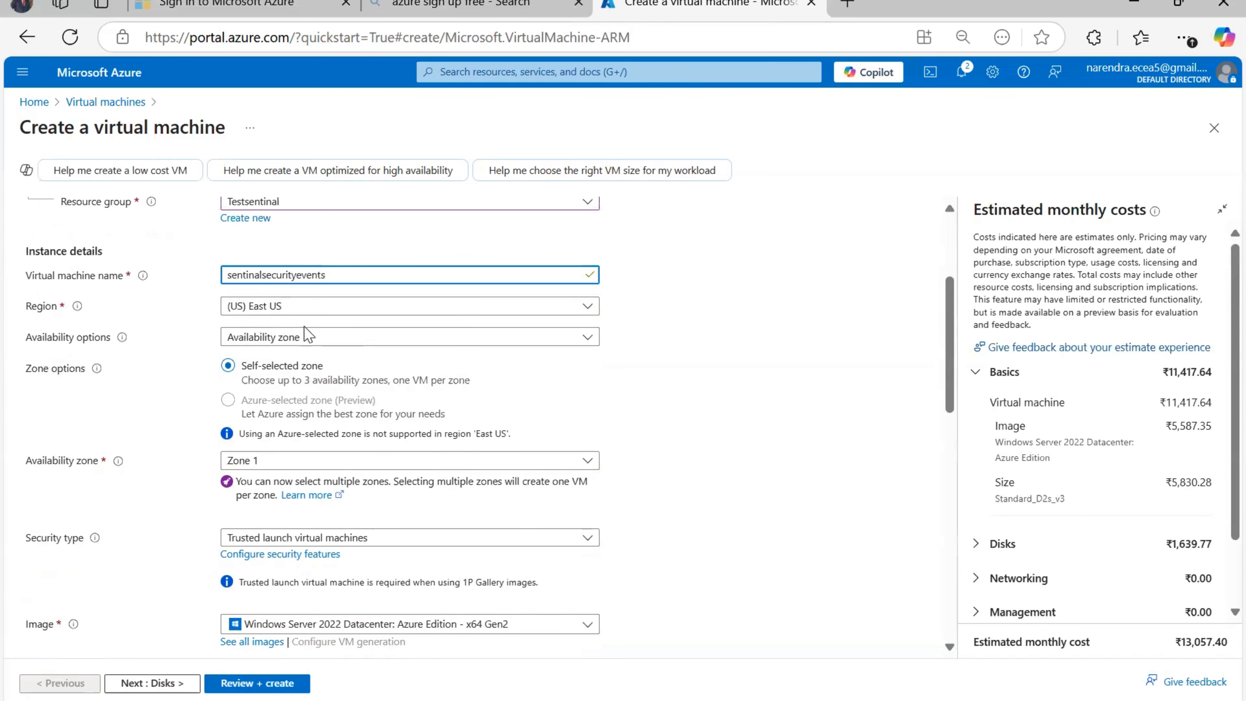
scroll(378, 380, down, 3)
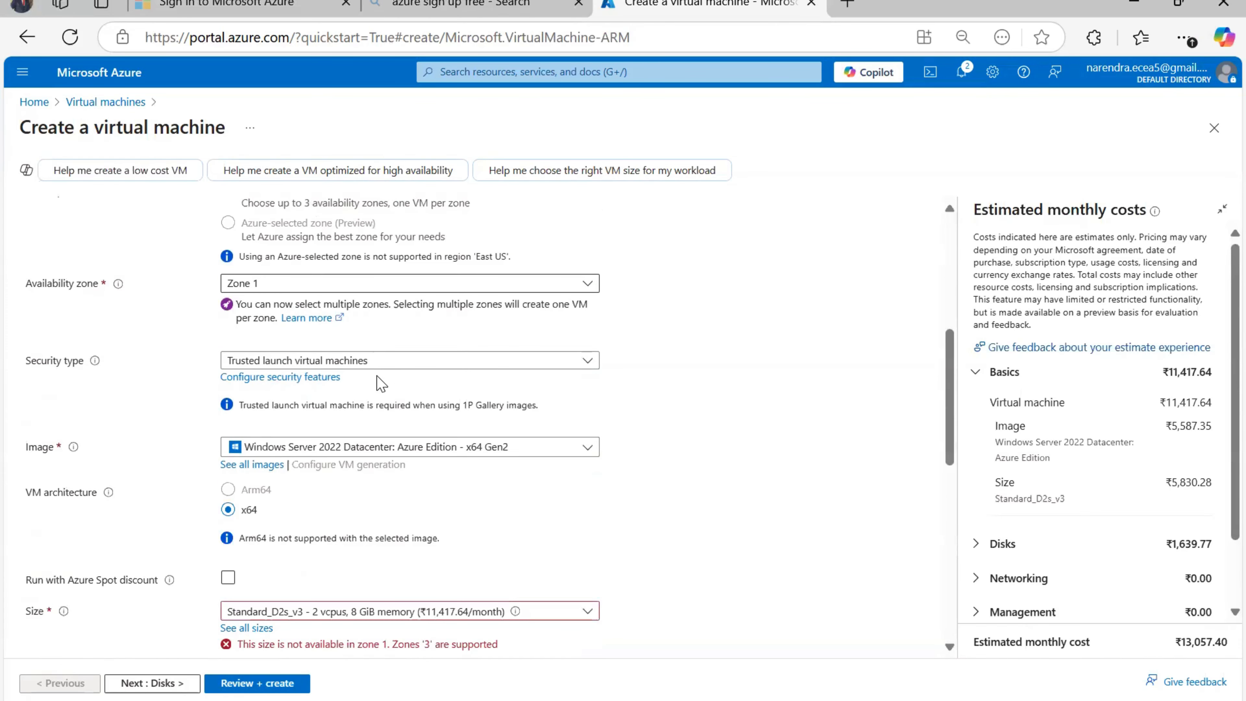
scroll(376, 383, down, 1)
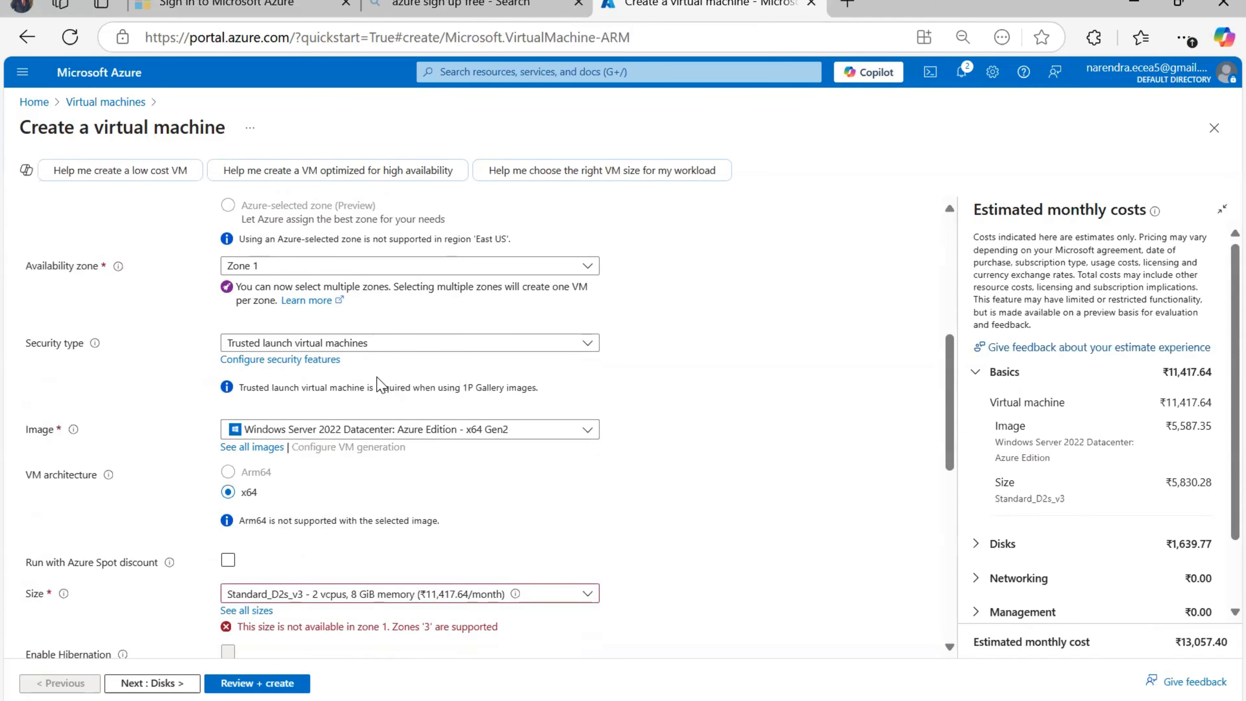
click(399, 432)
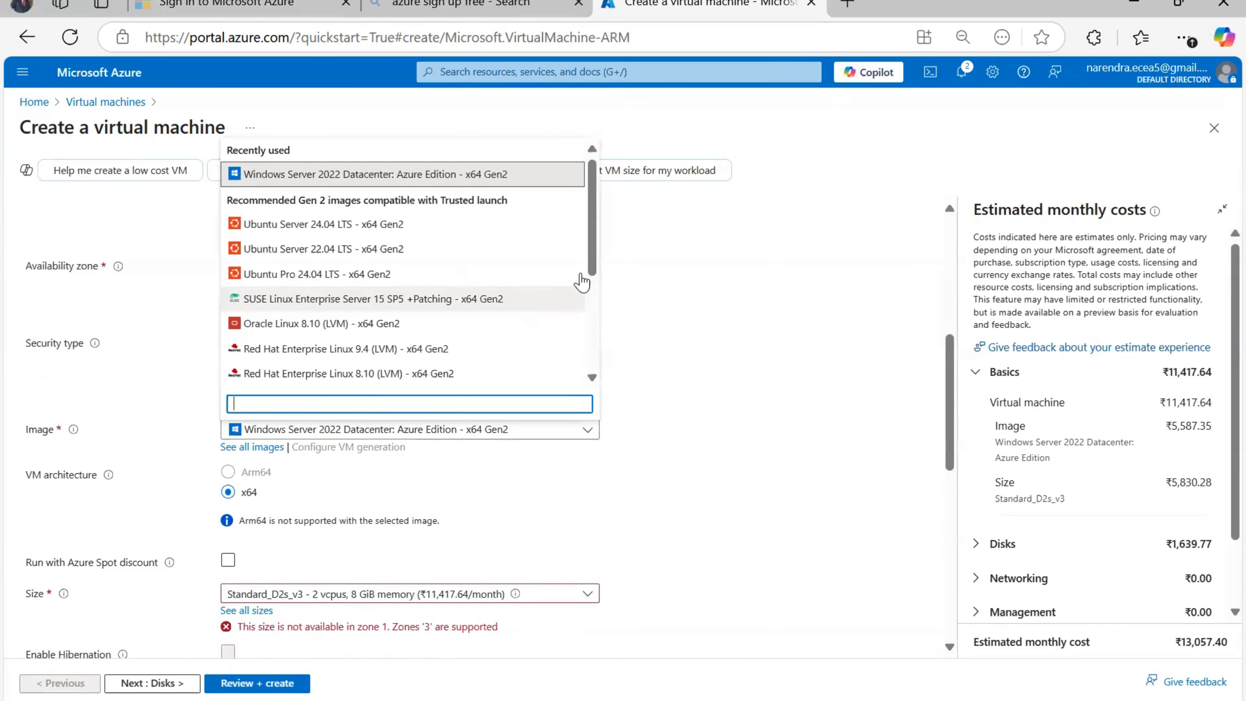
drag(593, 265, 591, 393)
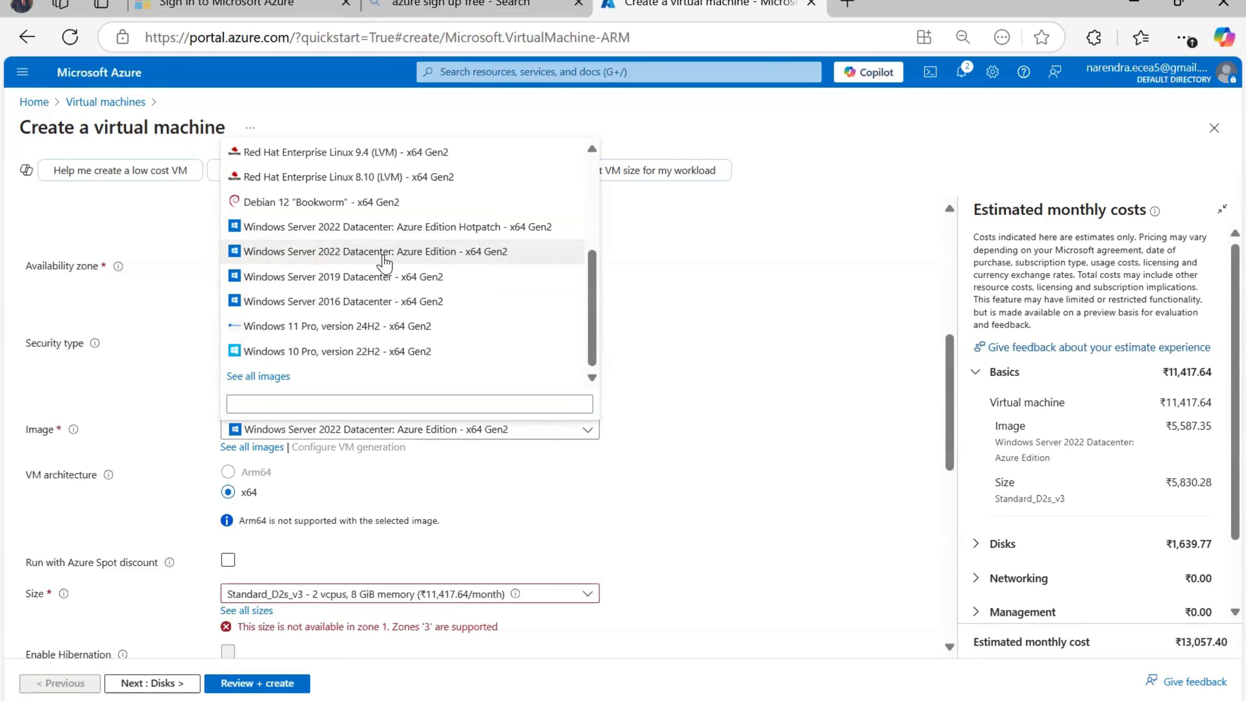
click(382, 260)
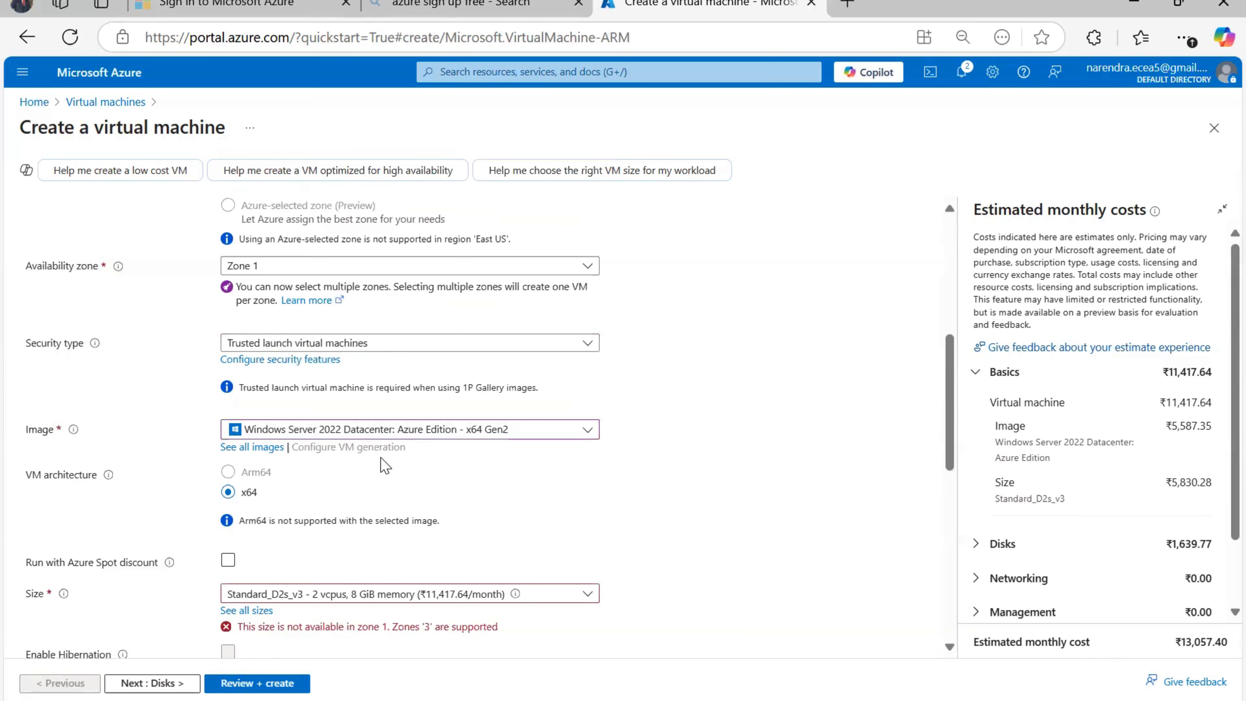
Change the virtual machine's availability zone to Zone 3 only.
scroll(385, 467, down, 2)
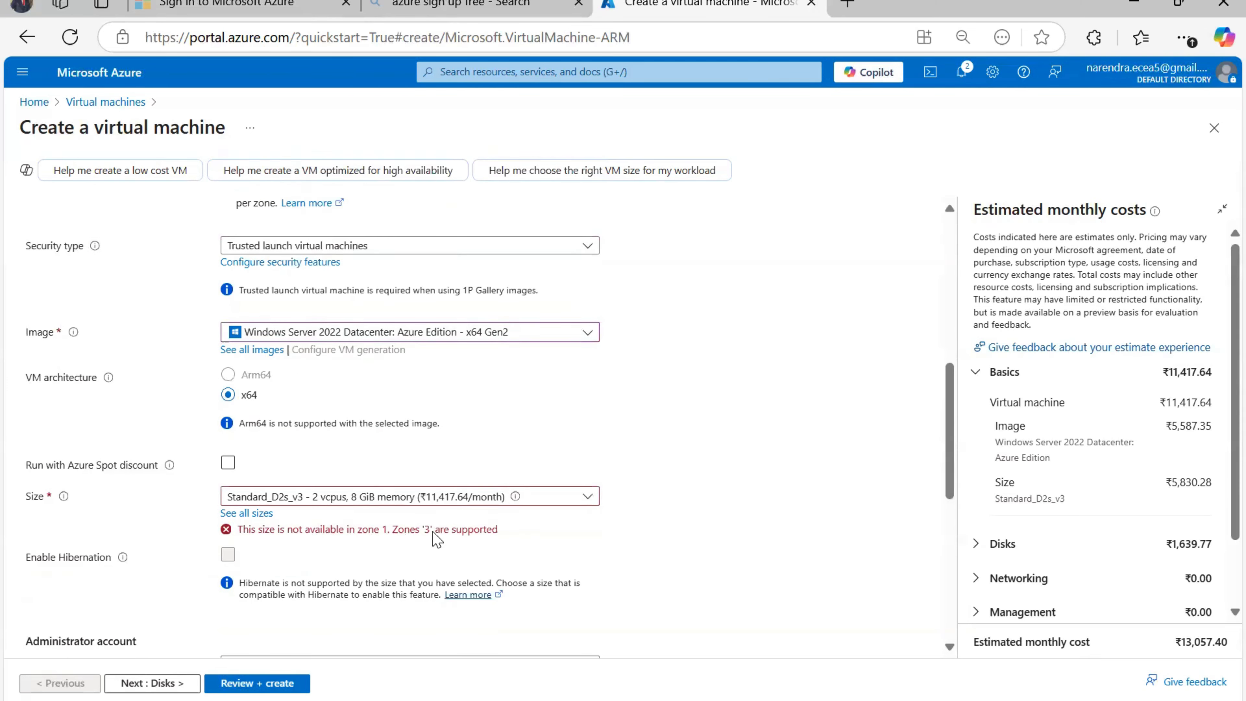
scroll(393, 445, up, 3)
scroll(361, 373, up, 1)
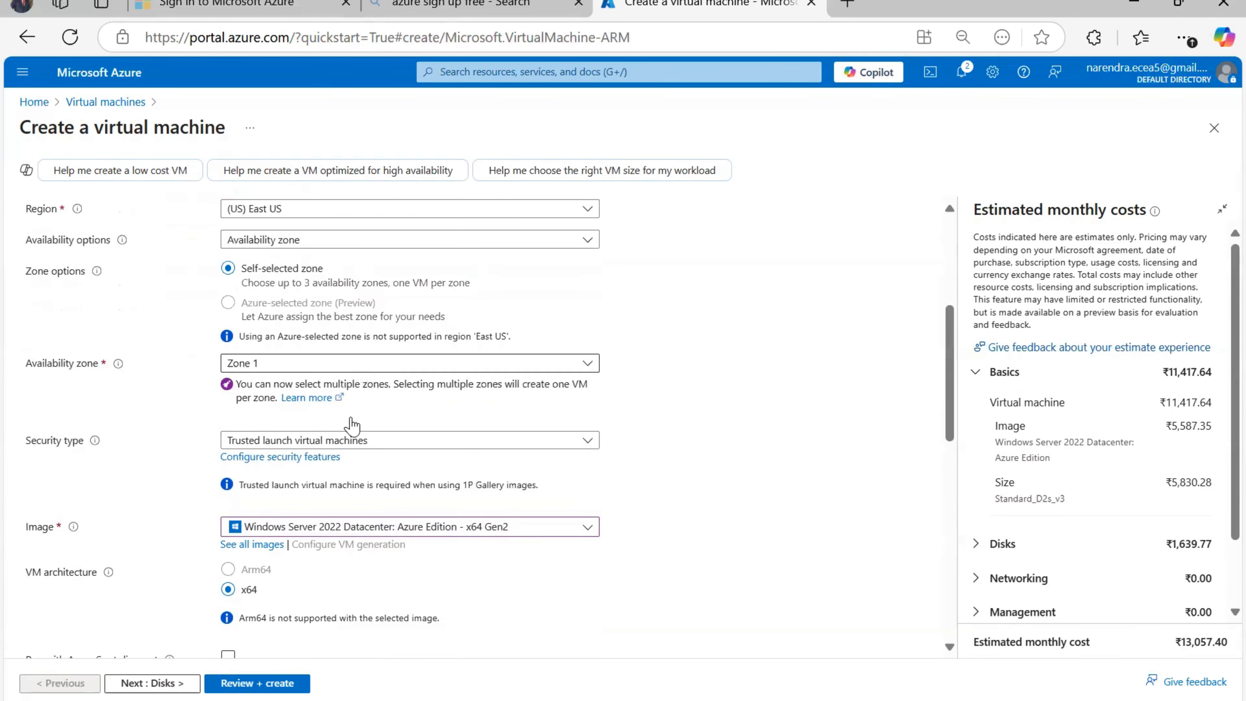
click(326, 365)
click(235, 387)
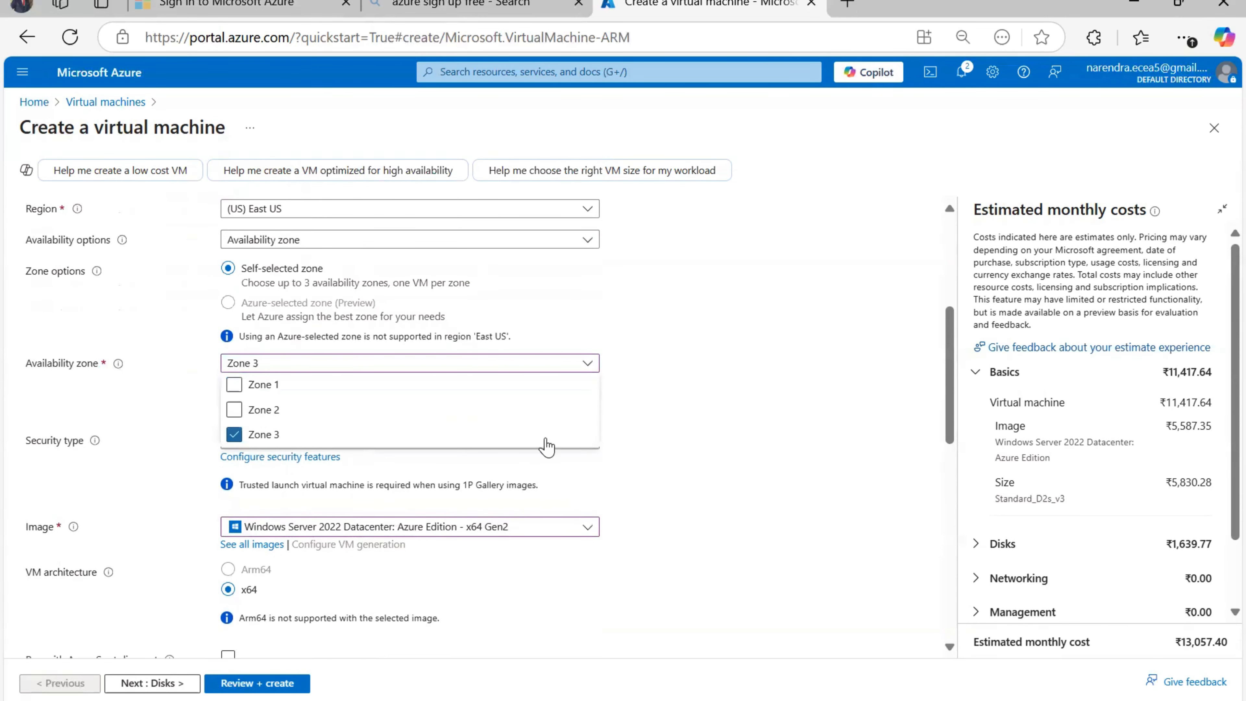
click(746, 464)
Review the size options offered for the virtual machine without choosing another size.
scroll(735, 469, down, 3)
scroll(735, 474, down, 2)
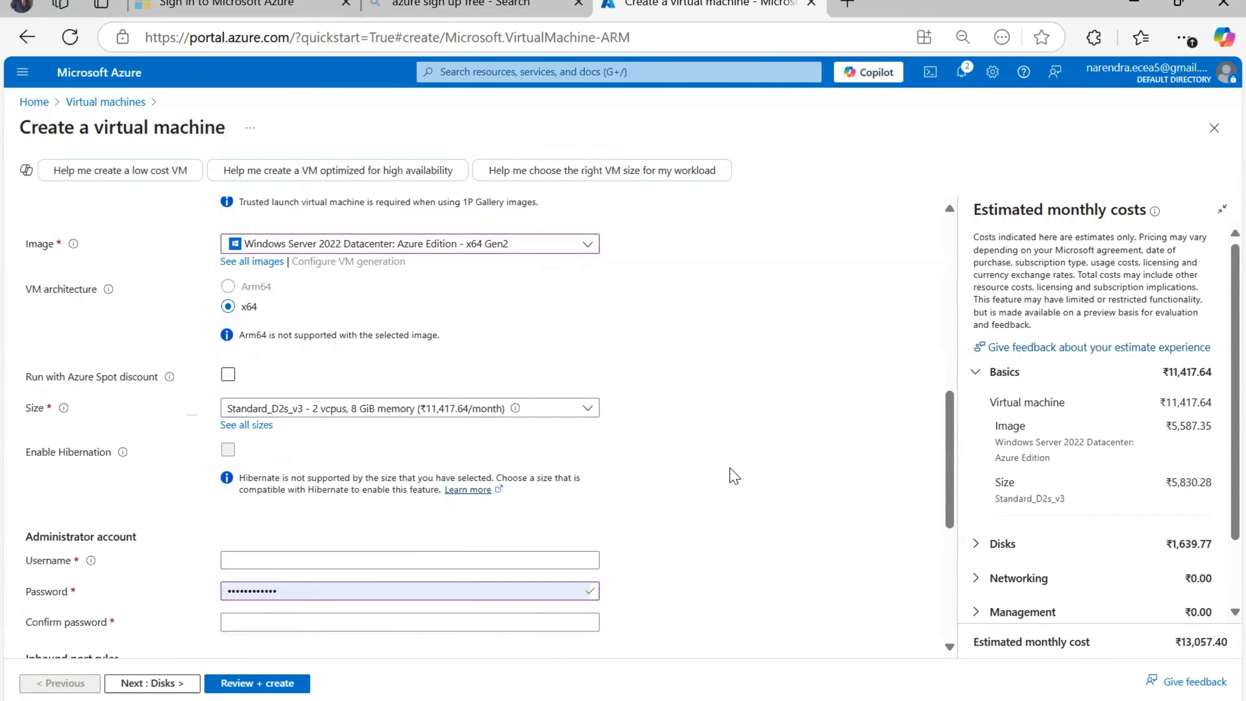
click(365, 405)
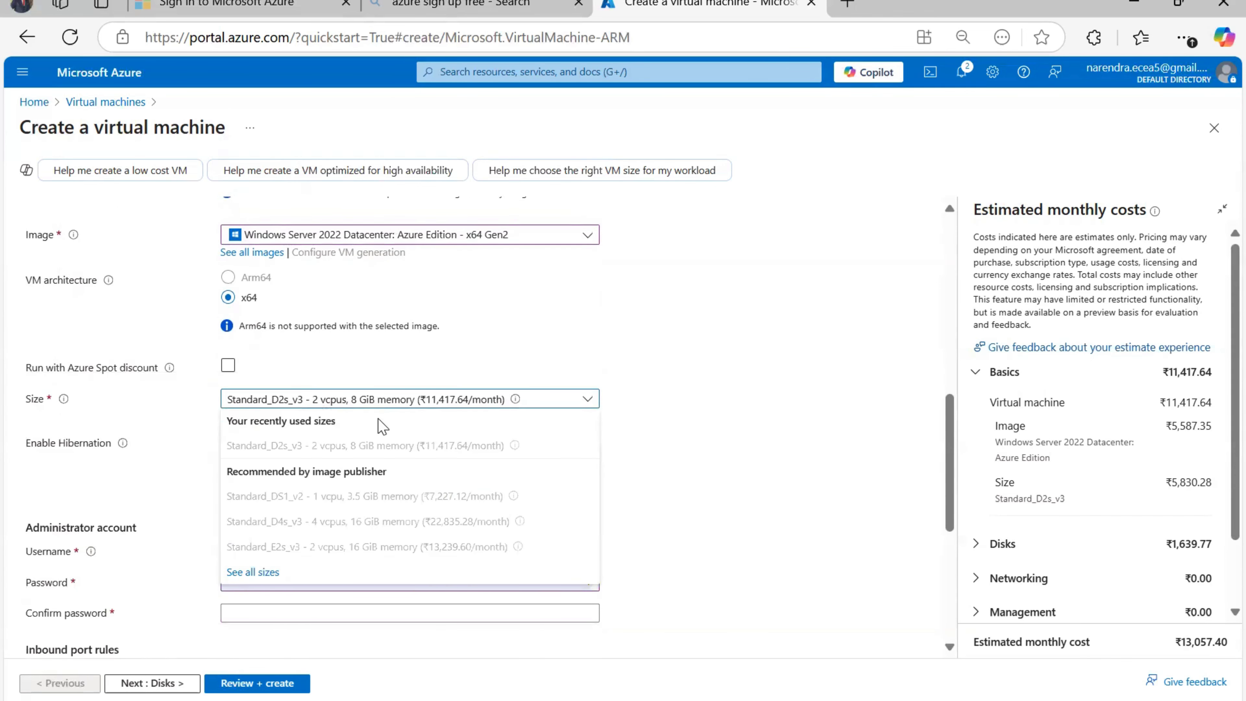
click(383, 403)
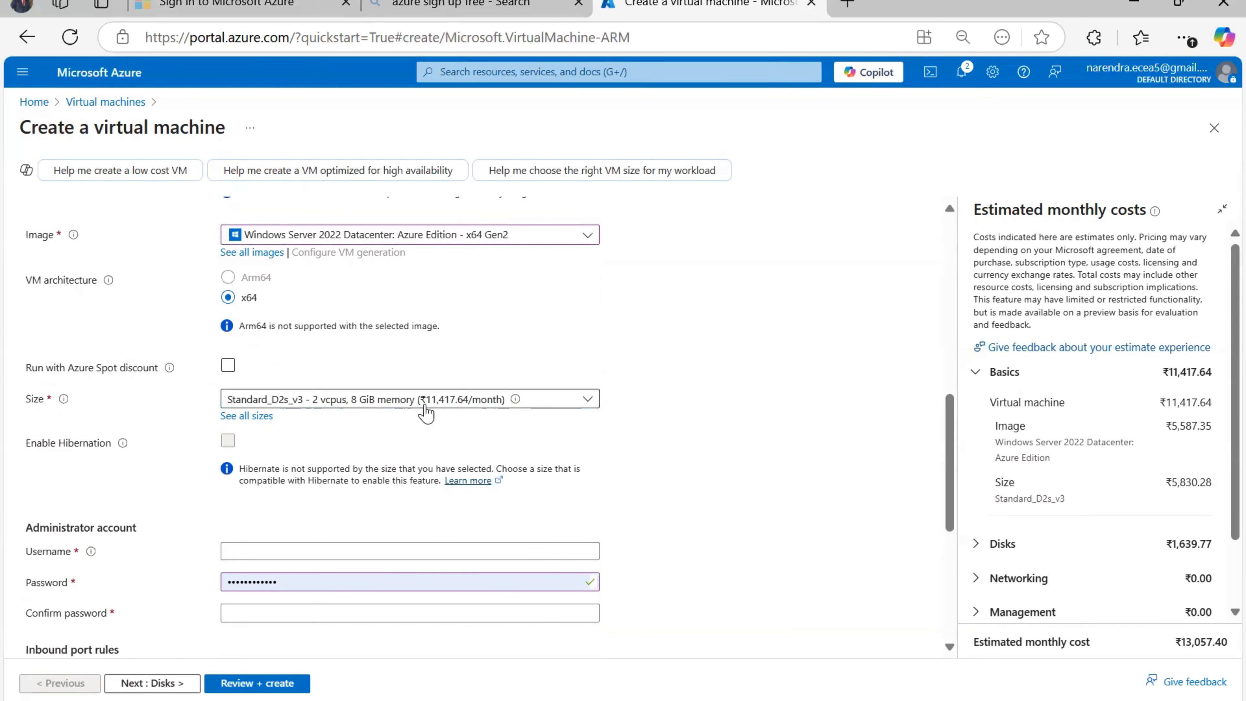
Fill in the administrator account with its username, a new password and the matching password confirmation.
scroll(493, 488, down, 3)
scroll(290, 380, down, 1)
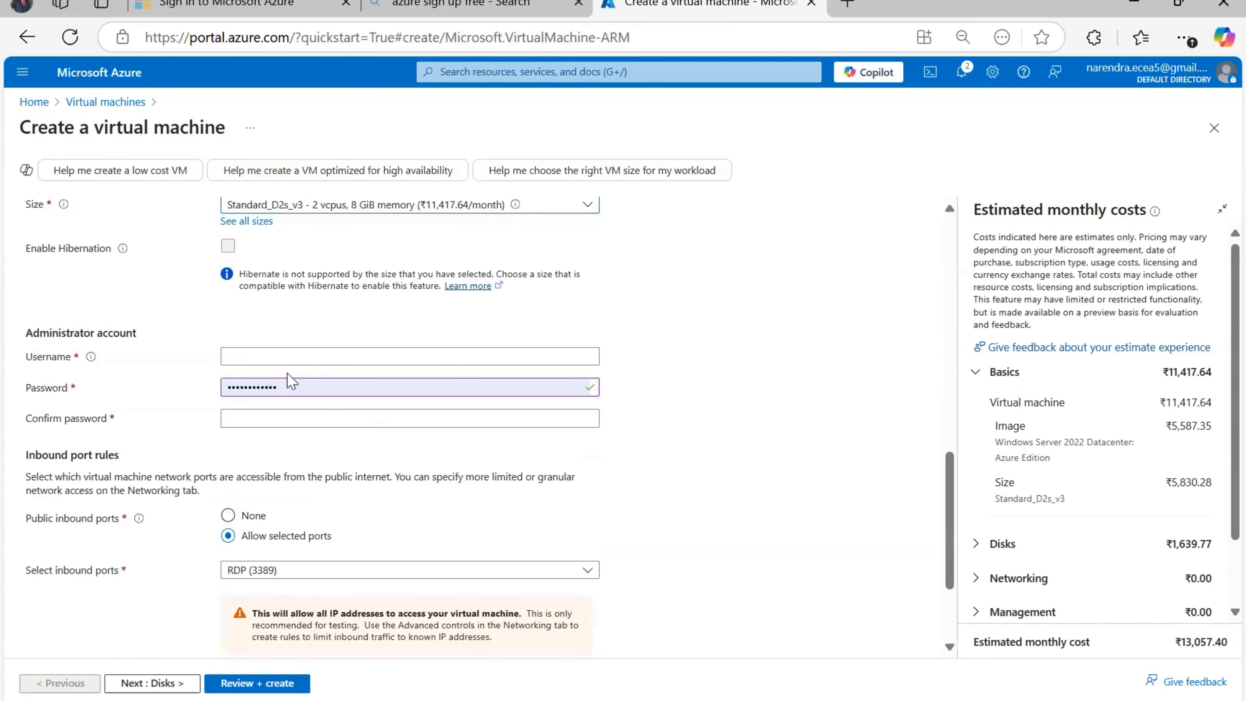
click(256, 355)
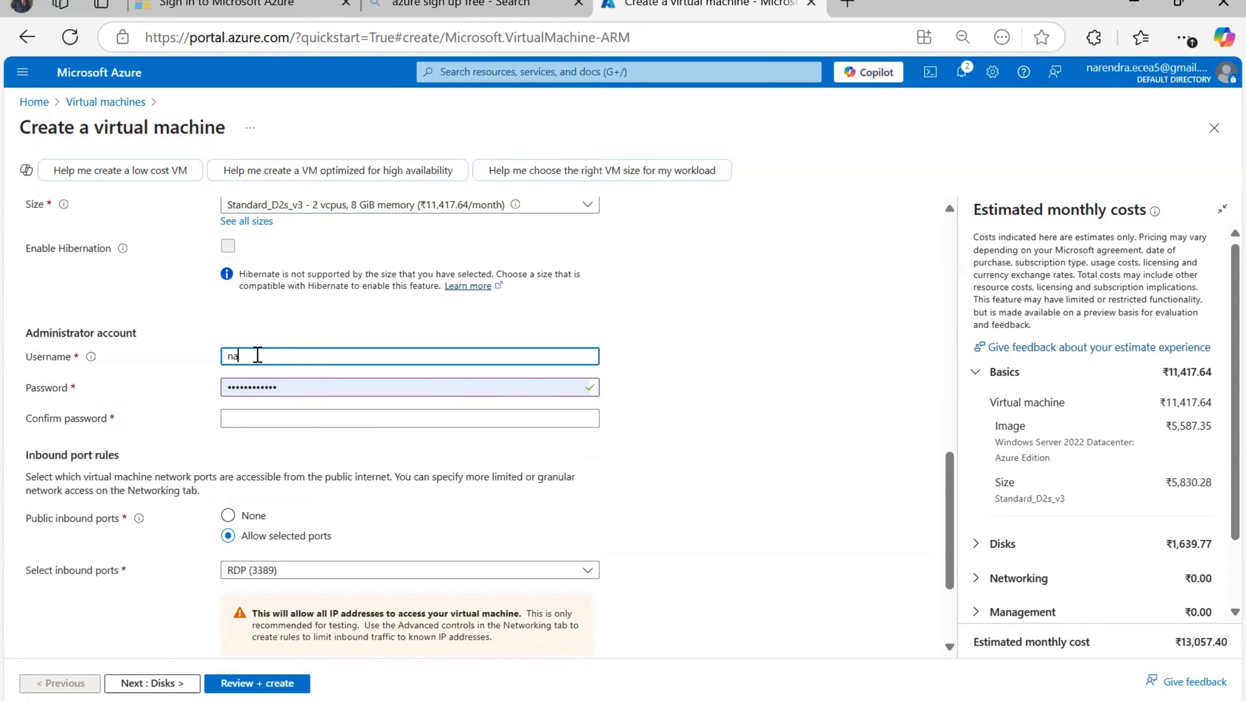
key(Tab)
key(BackSpace)
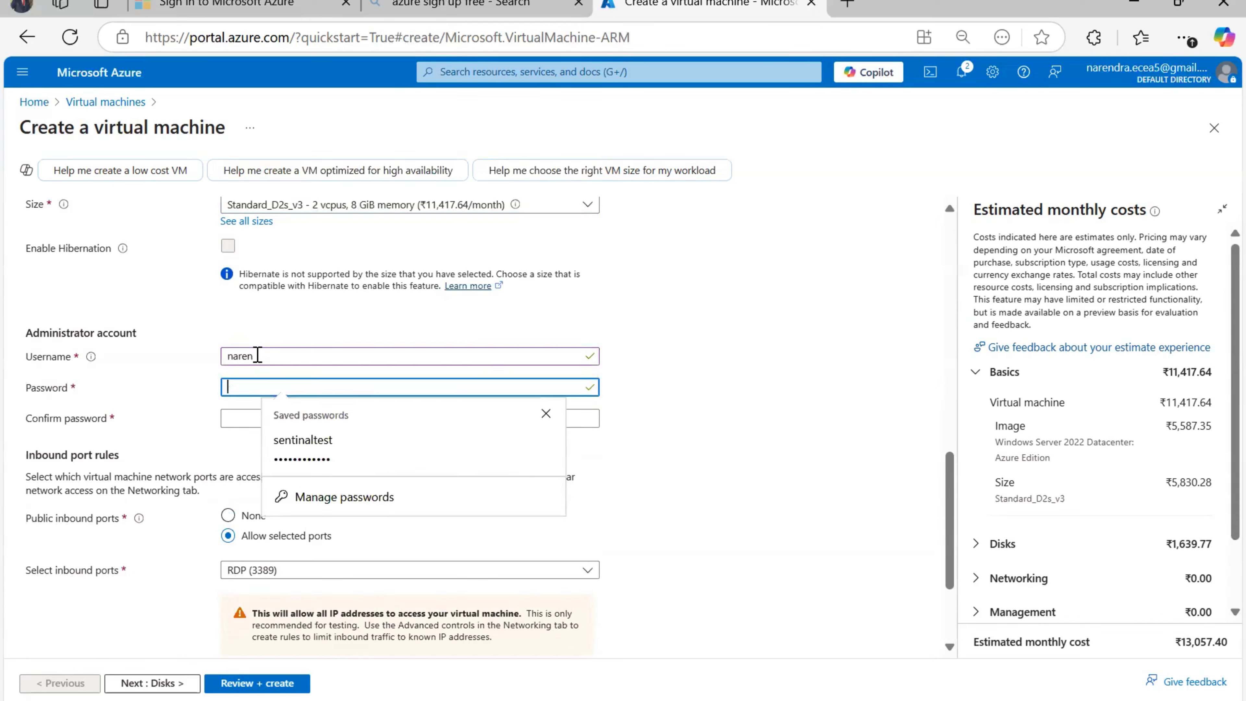
text(•)
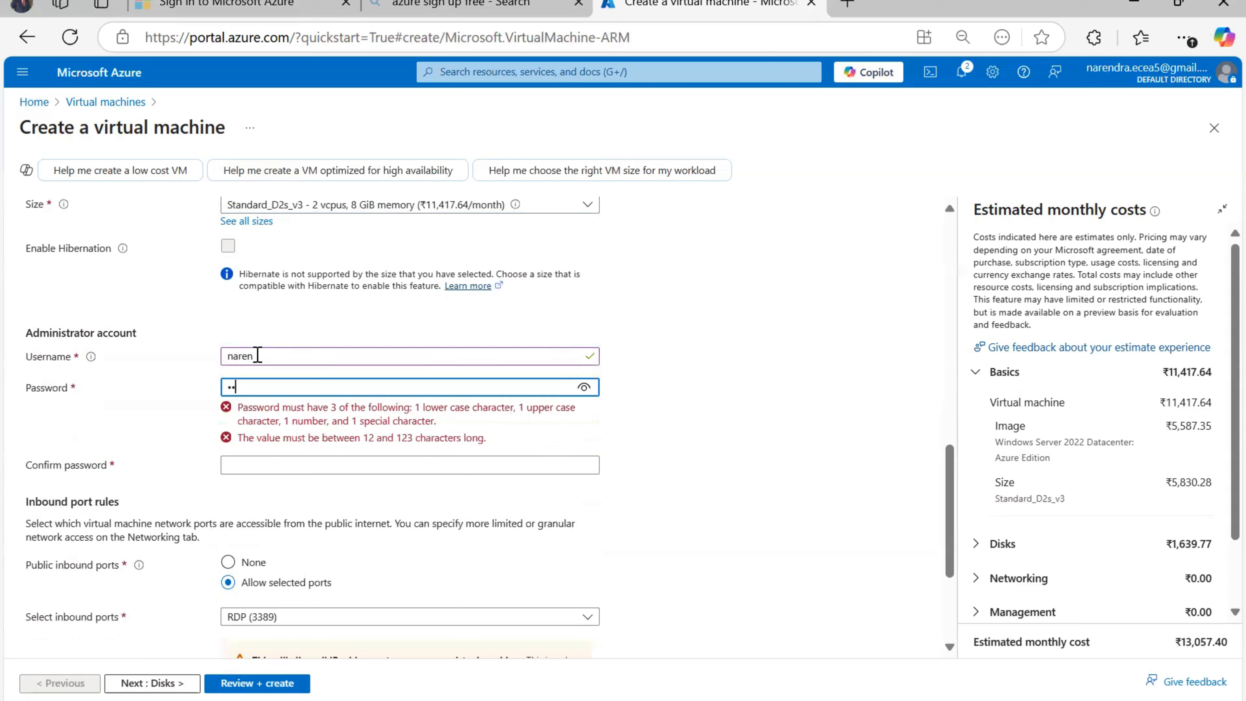
text(••••••••••)
key(Tab)
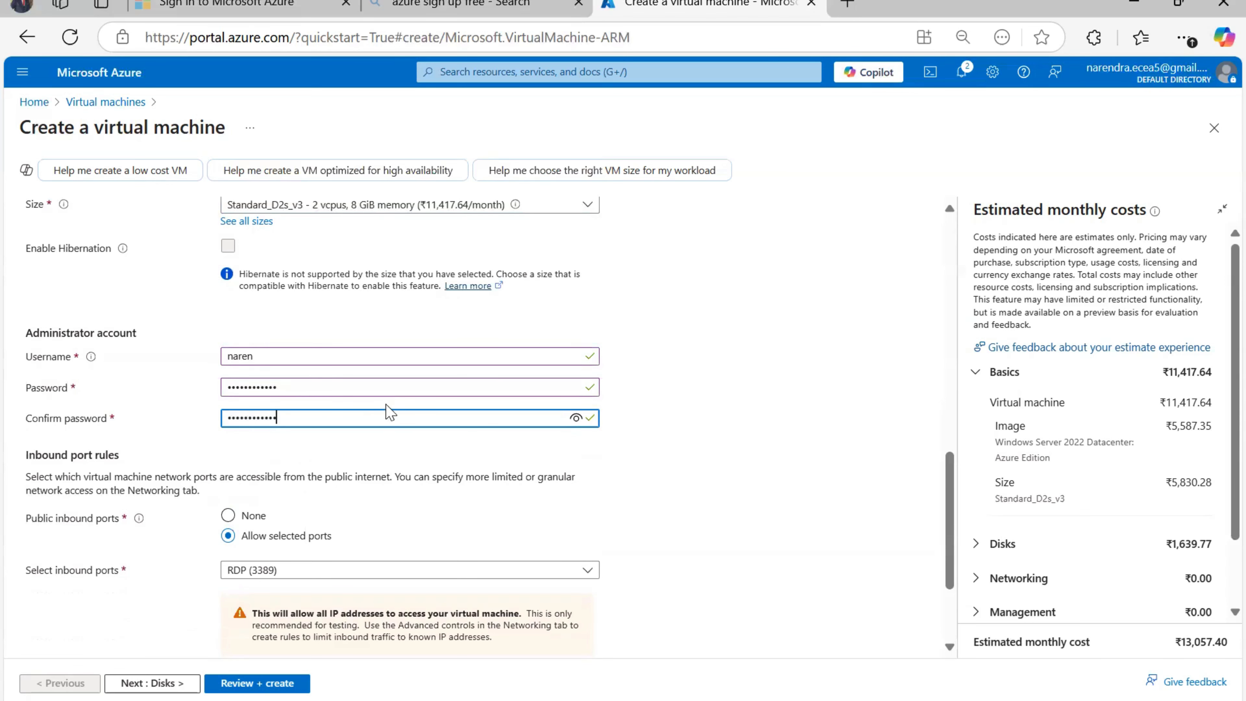
Set the virtual machine's public inbound ports to None.
scroll(389, 410, down, 2)
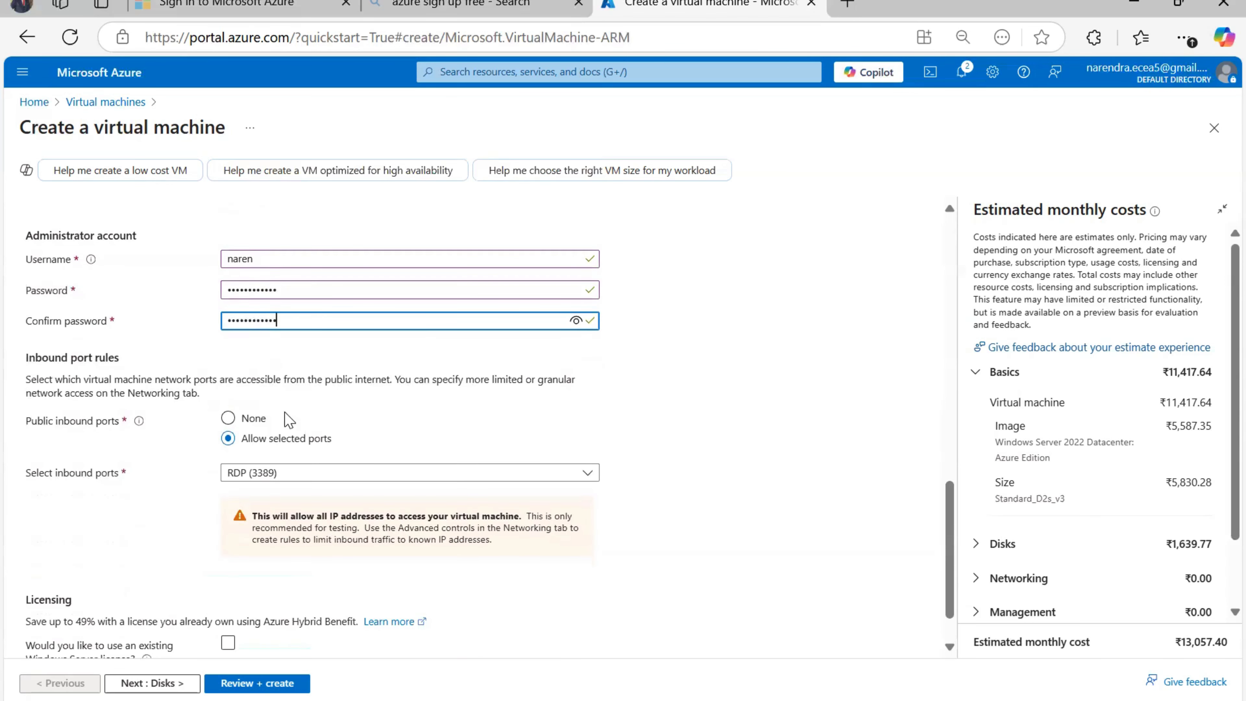
click(228, 417)
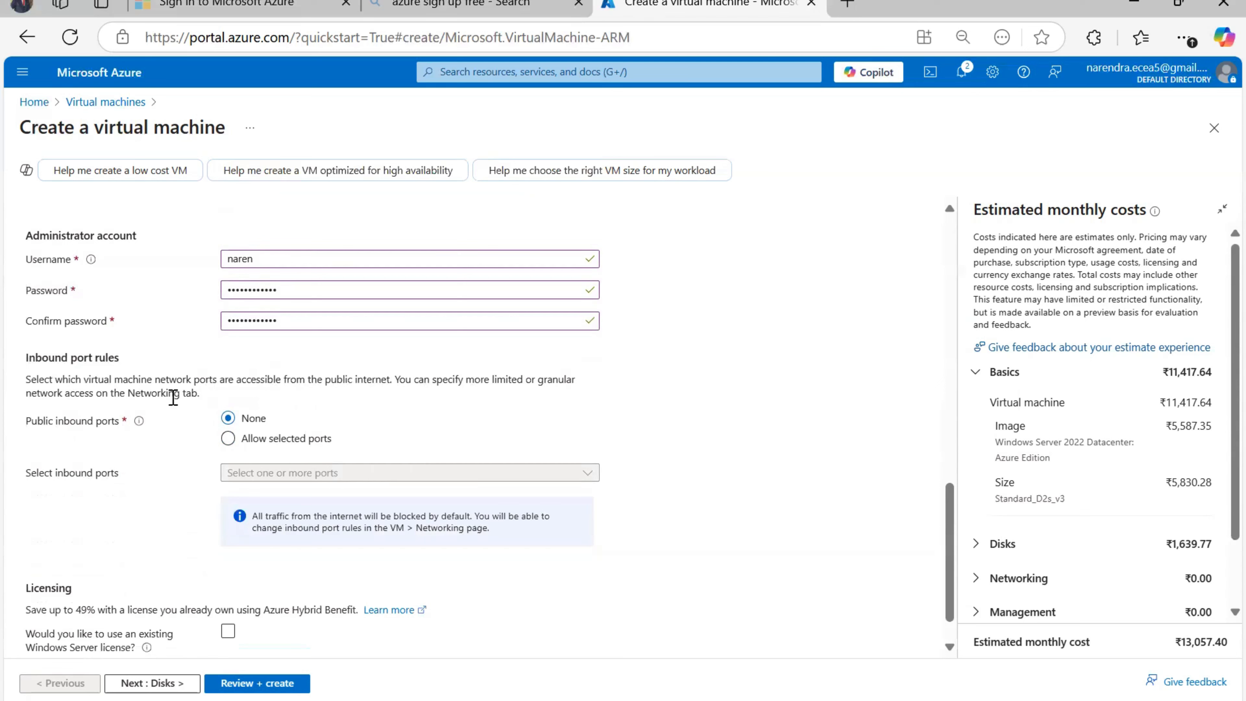
scroll(420, 416, down, 1)
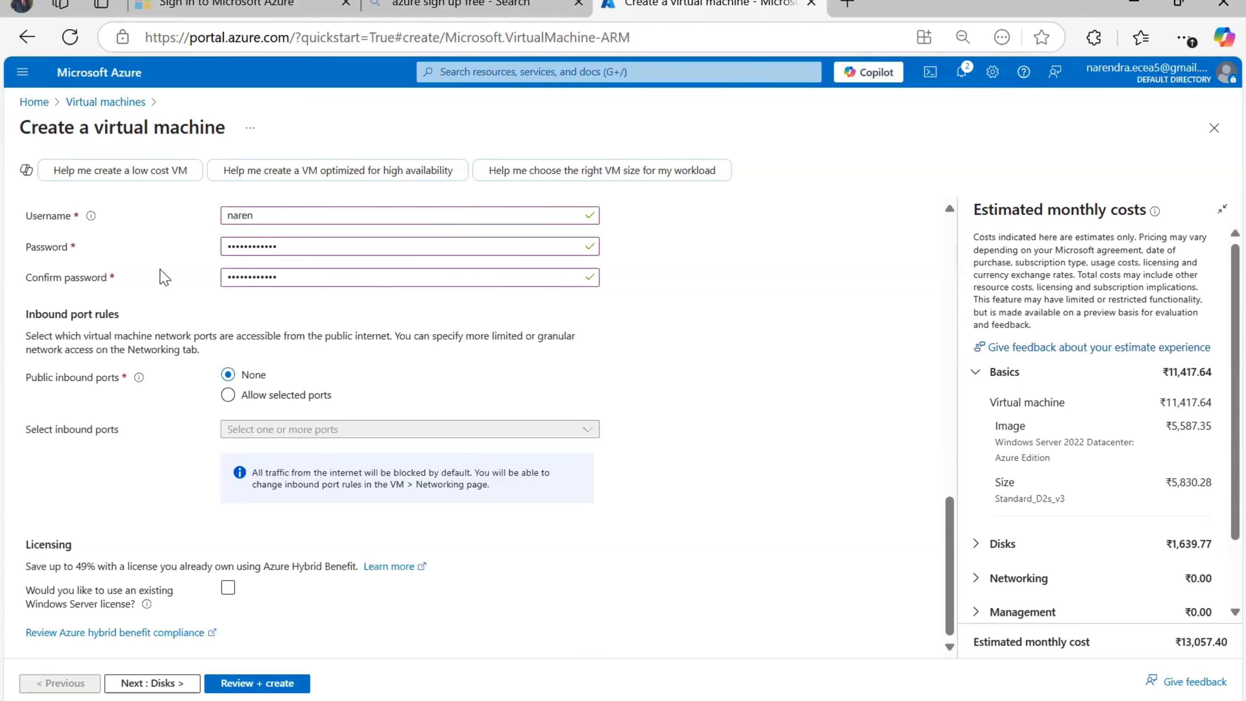
Go to the virtual machine's disk settings, ignore the deployment recommendations and review the default OS disk options.
scroll(175, 383, up, 1)
scroll(170, 375, up, 15)
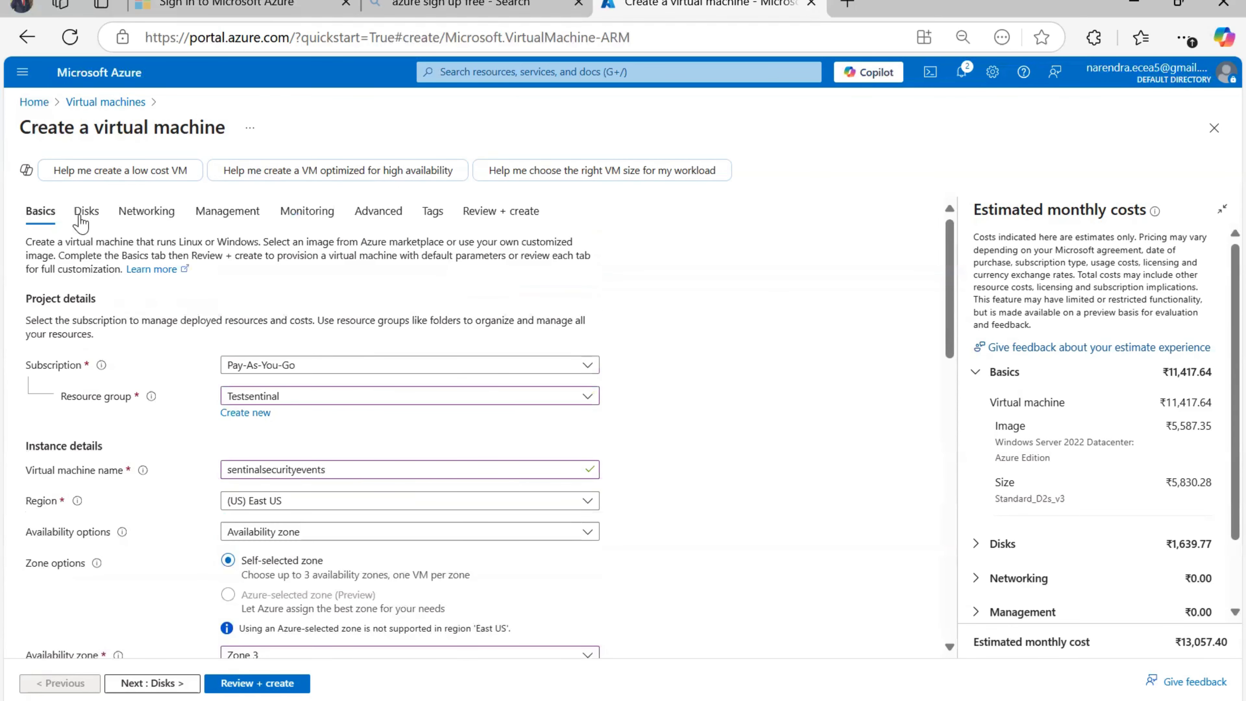
click(88, 214)
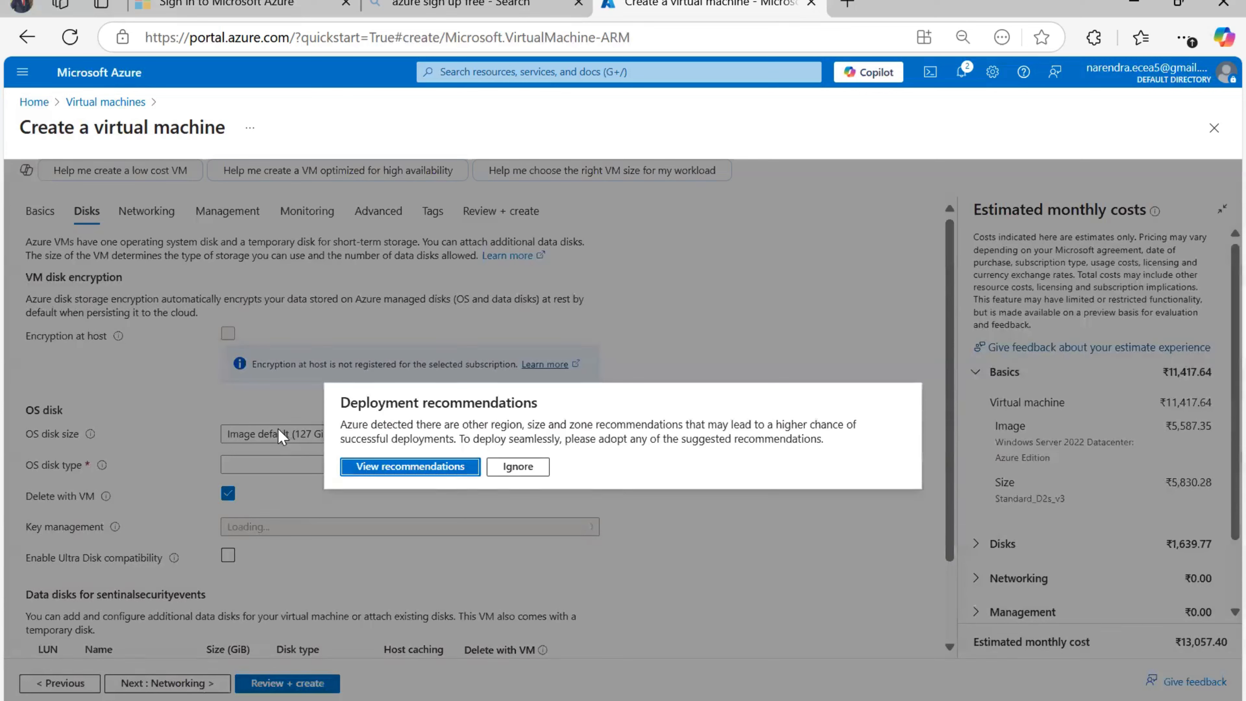
click(519, 467)
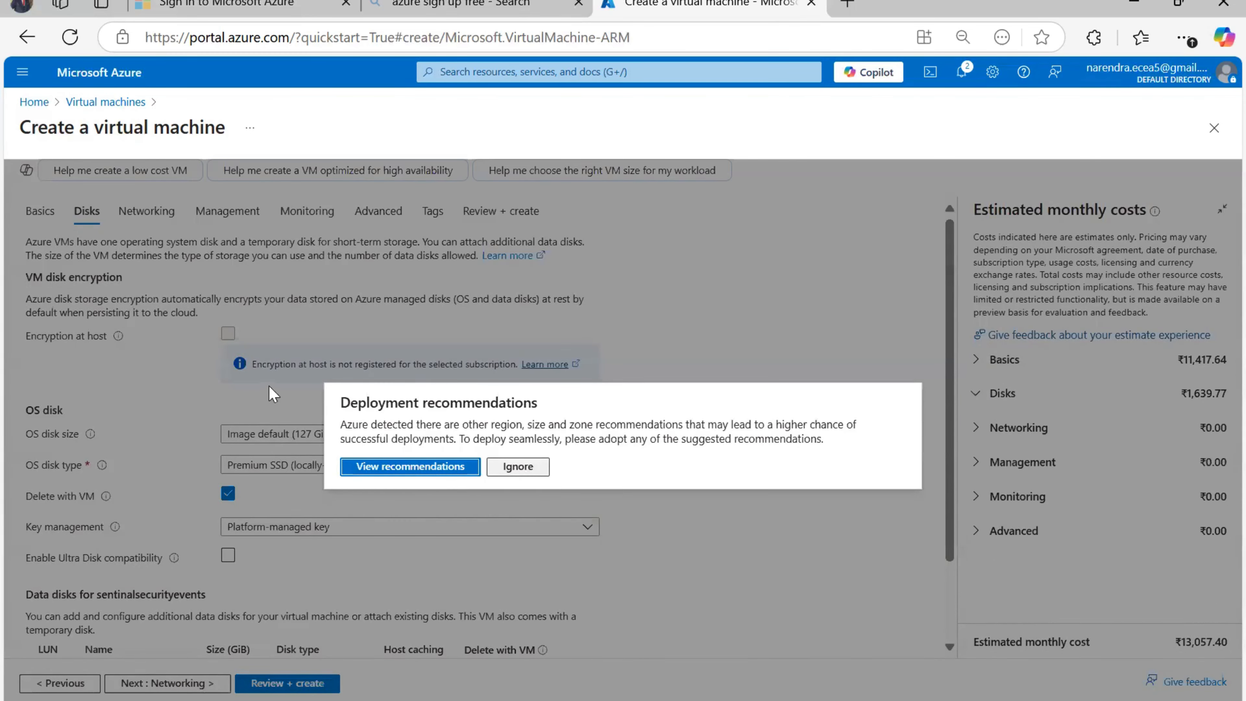
scroll(273, 393, down, 2)
scroll(269, 422, up, 2)
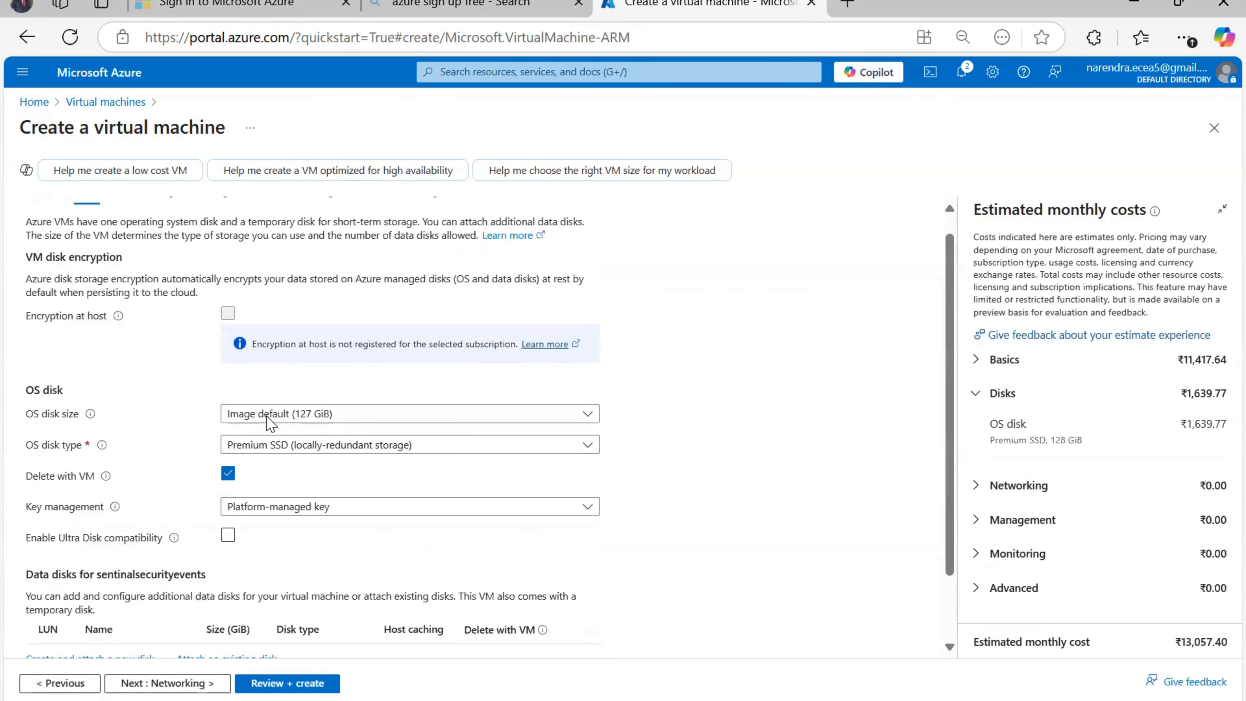
scroll(197, 442, down, 2)
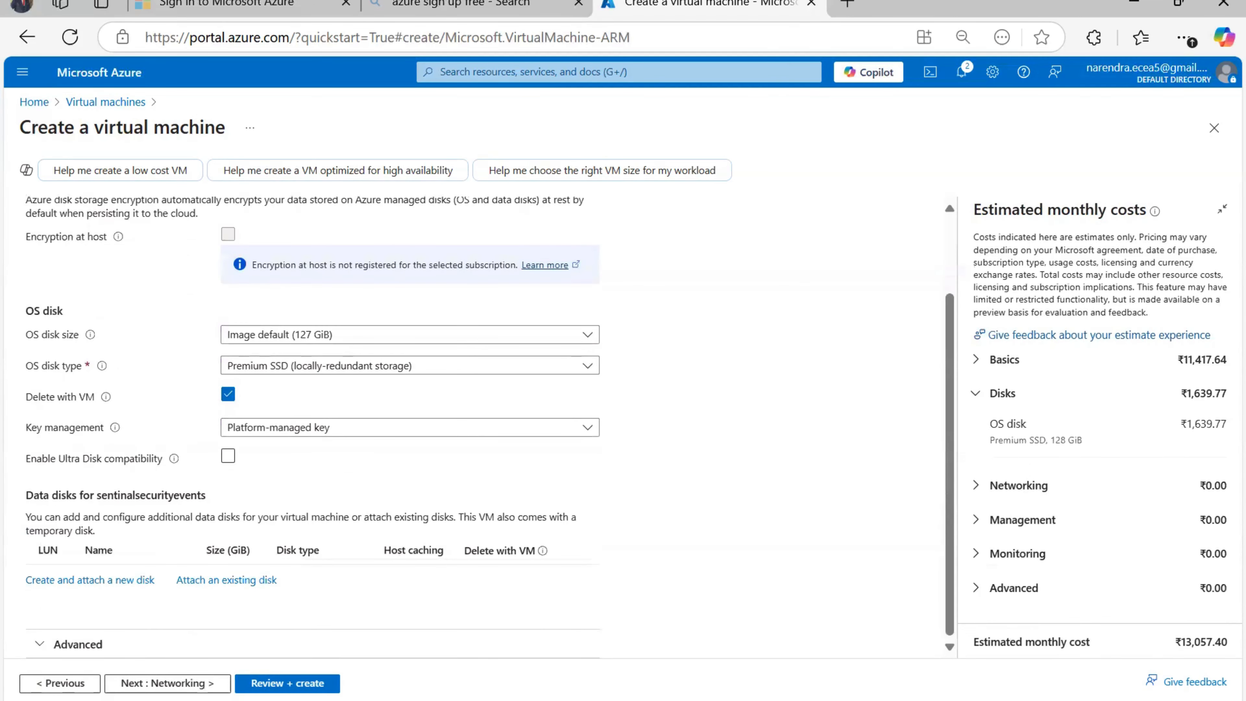
Proceed through the virtual machine's networking and management settings, keeping their default options.
click(167, 683)
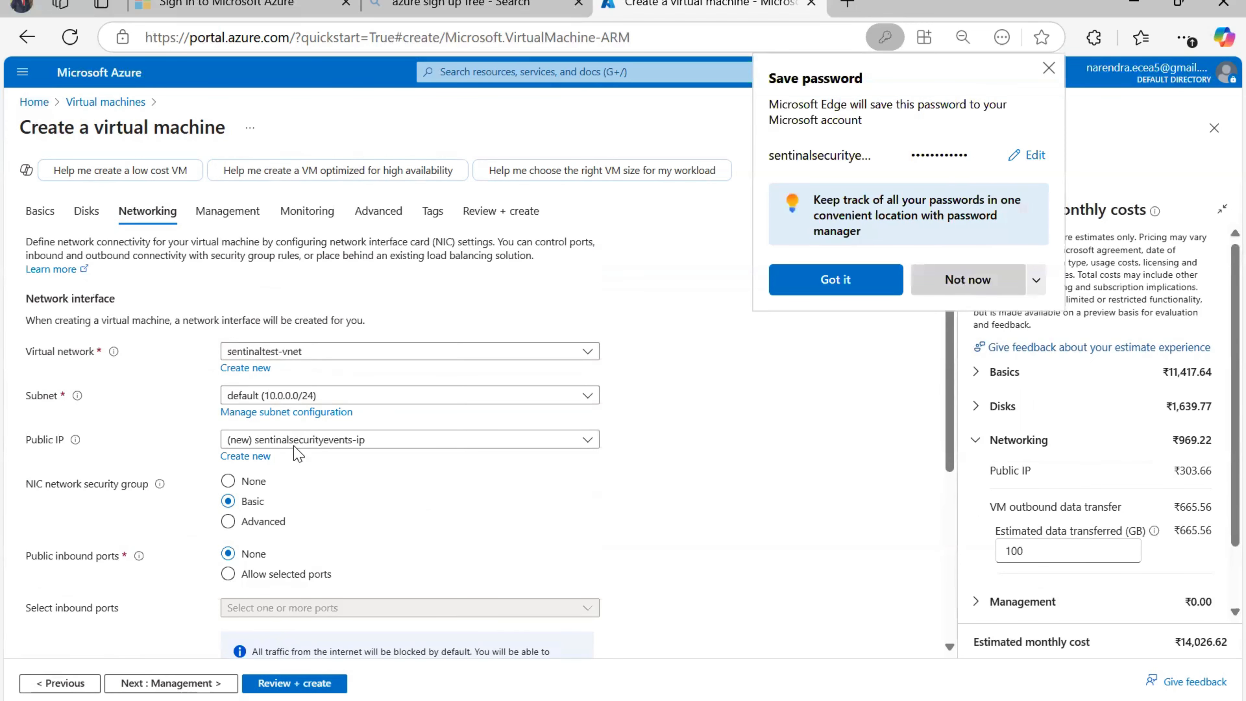
scroll(294, 457, down, 4)
scroll(295, 457, down, 2)
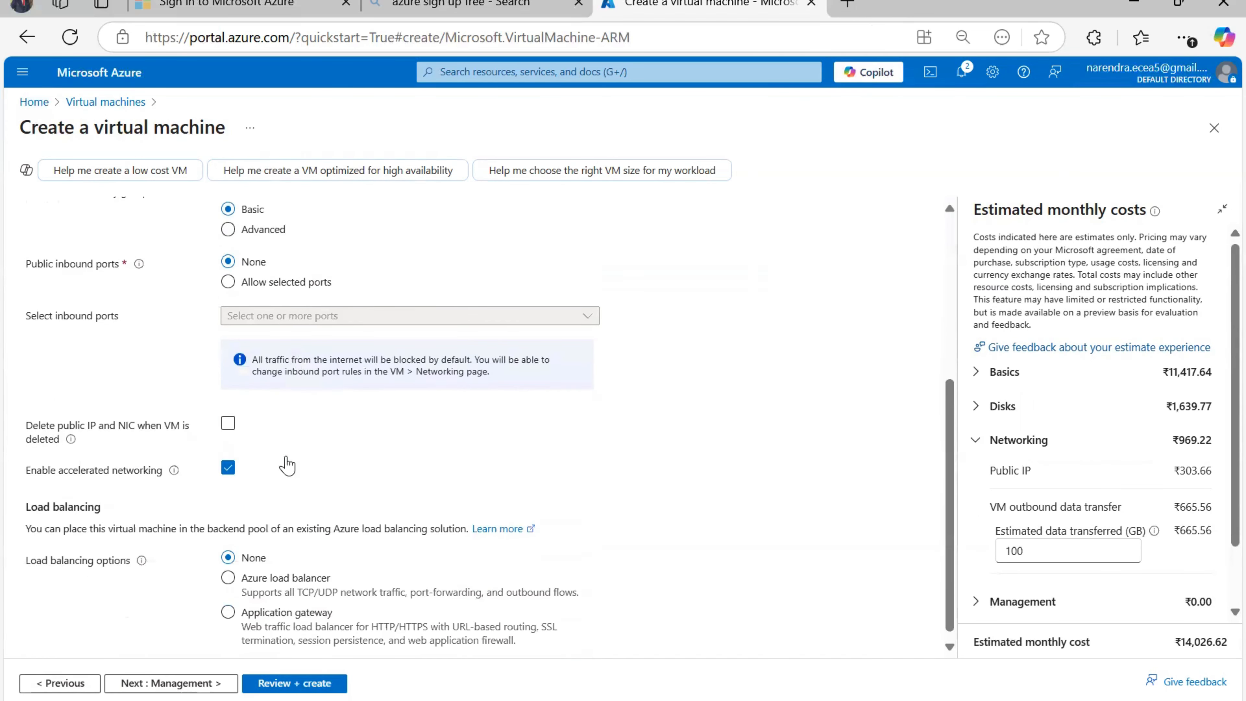
click(173, 683)
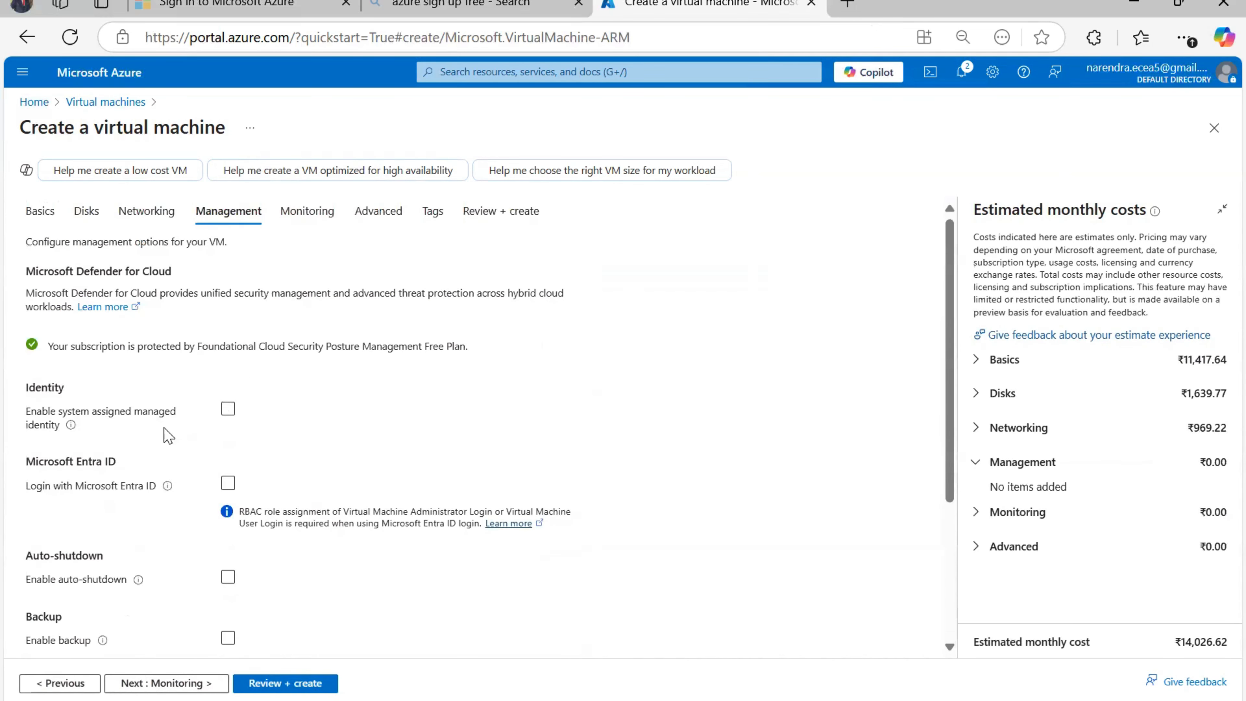
scroll(167, 441, down, 4)
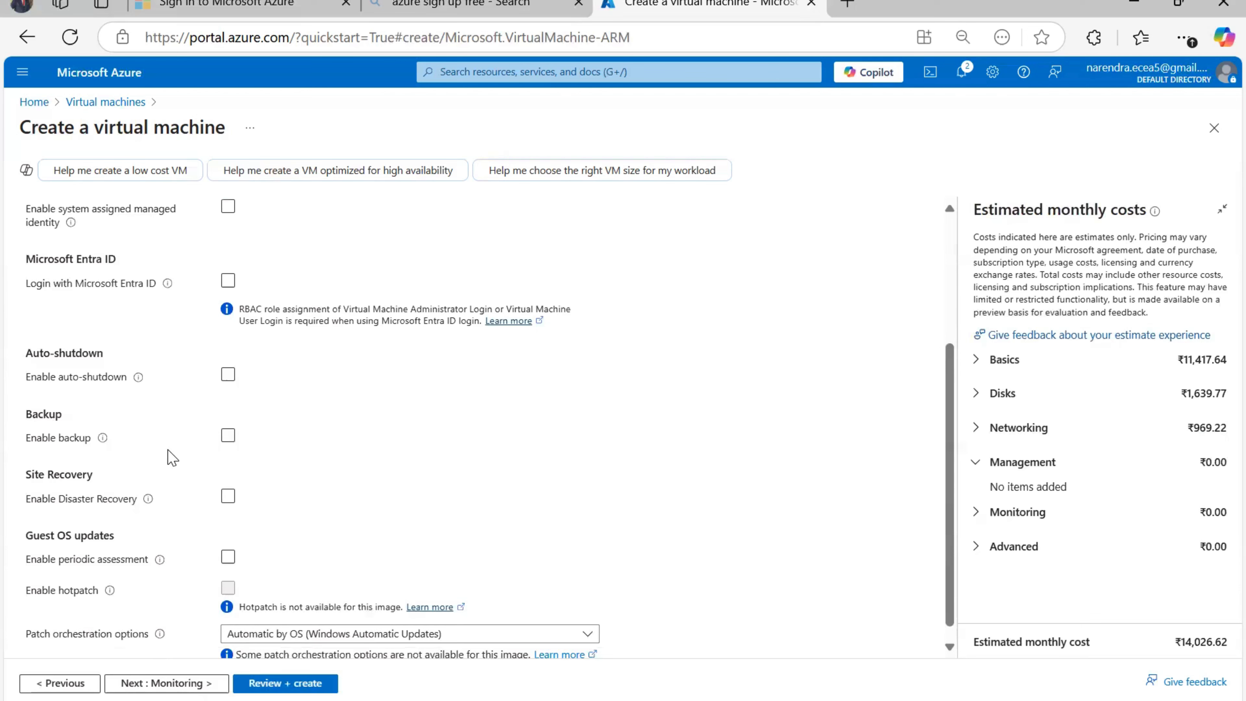
scroll(147, 427, down, 1)
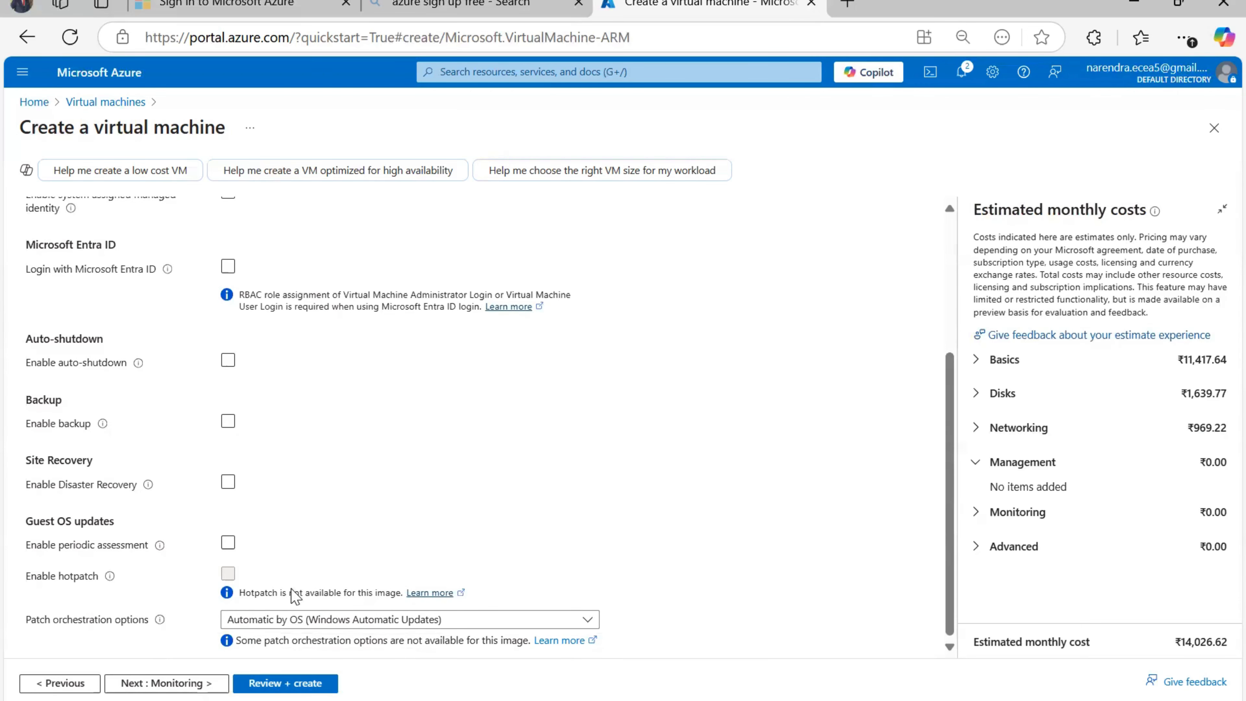
Continue through the monitoring and advanced settings to the tags page, keeping the default options.
click(189, 683)
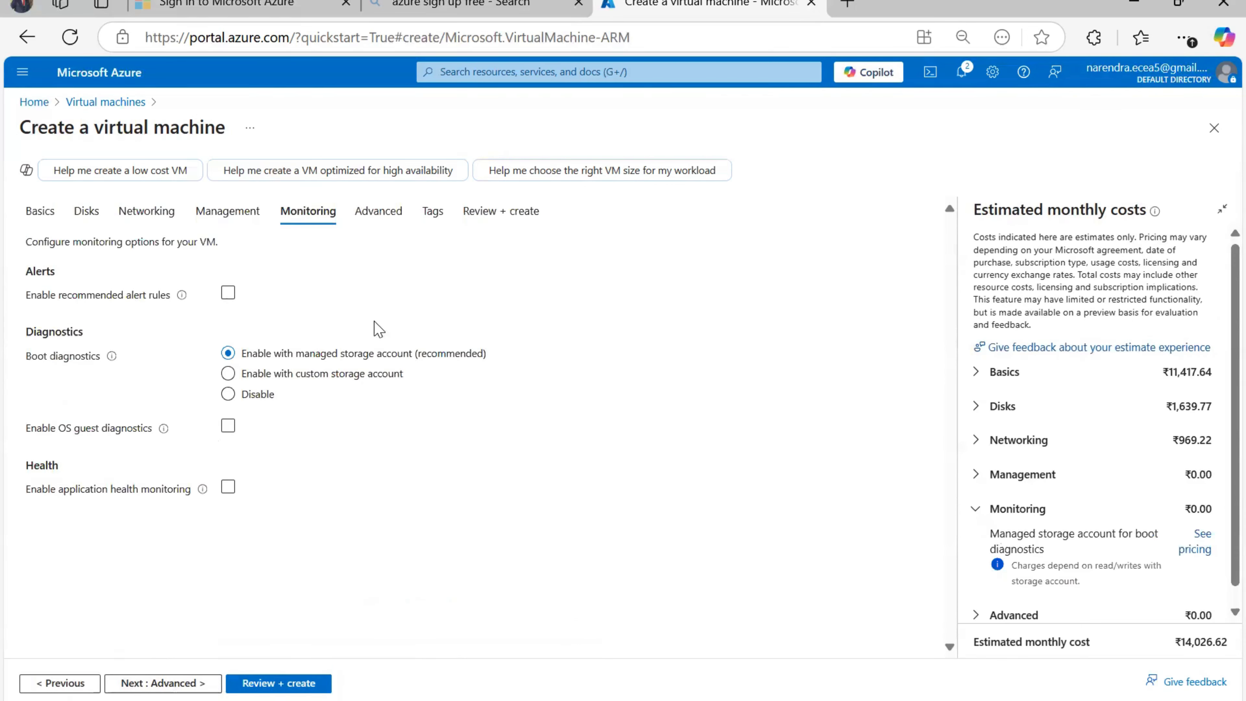
click(163, 683)
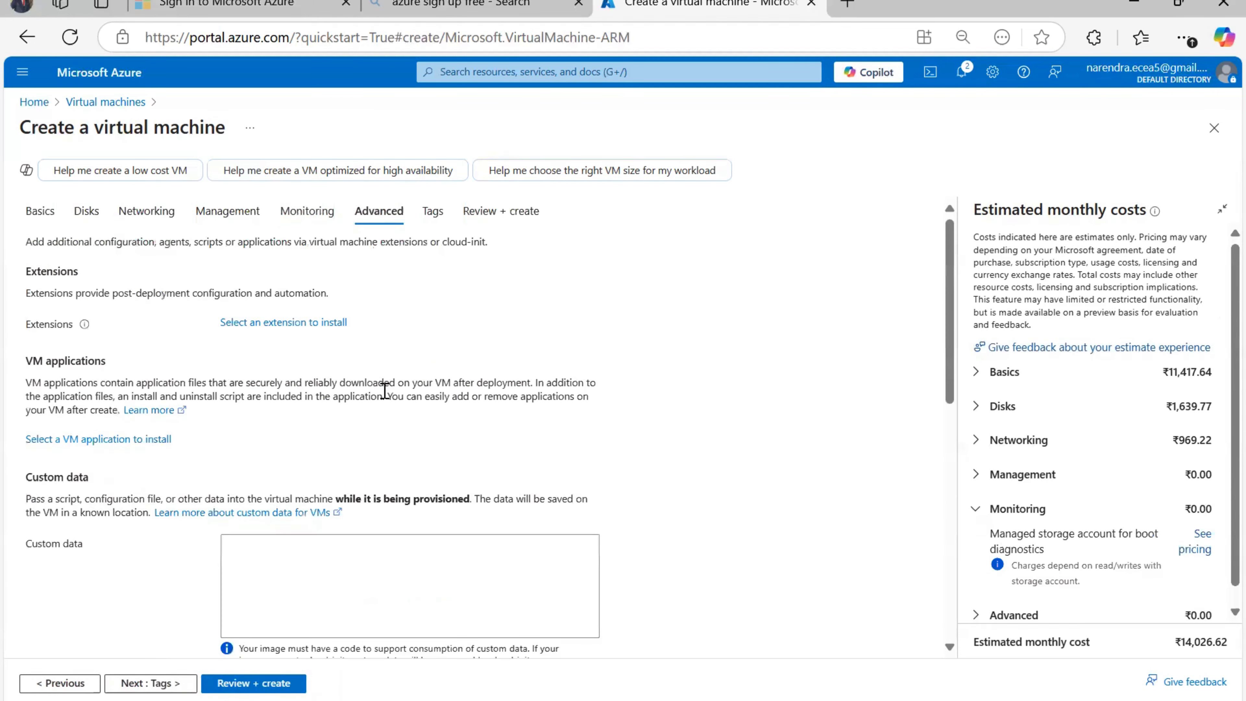
scroll(172, 470, down, 1)
scroll(172, 623, down, 5)
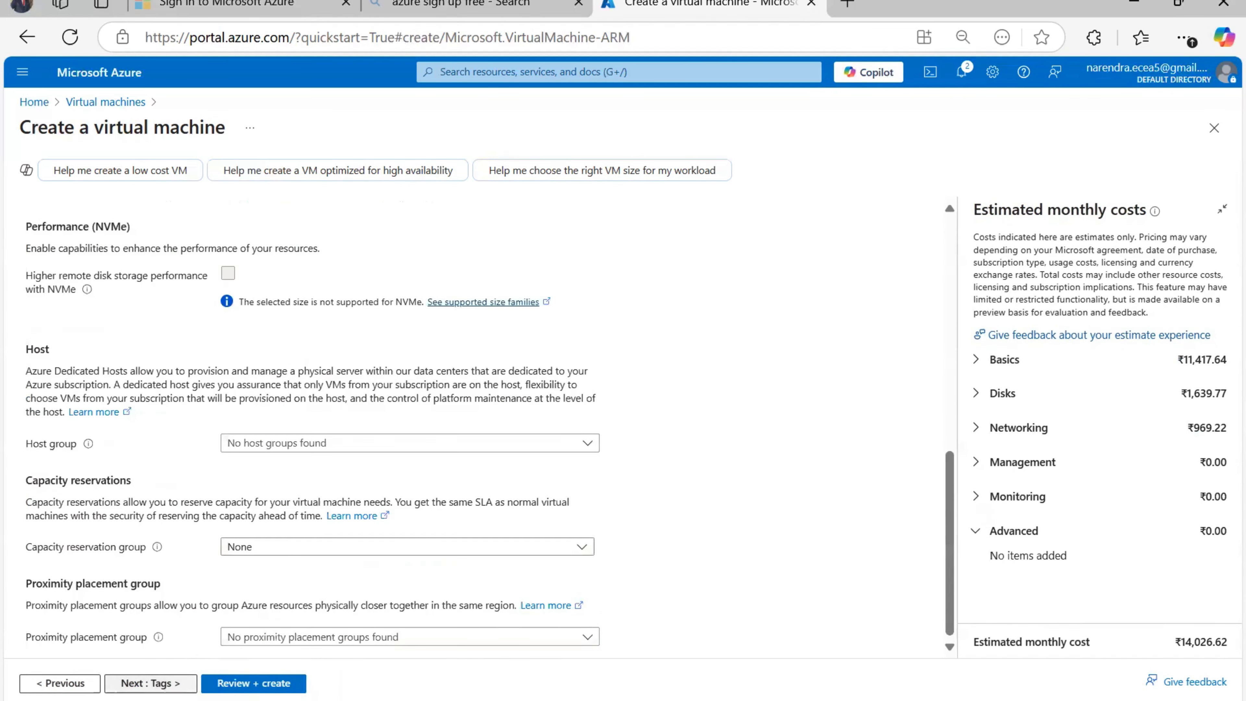
click(150, 683)
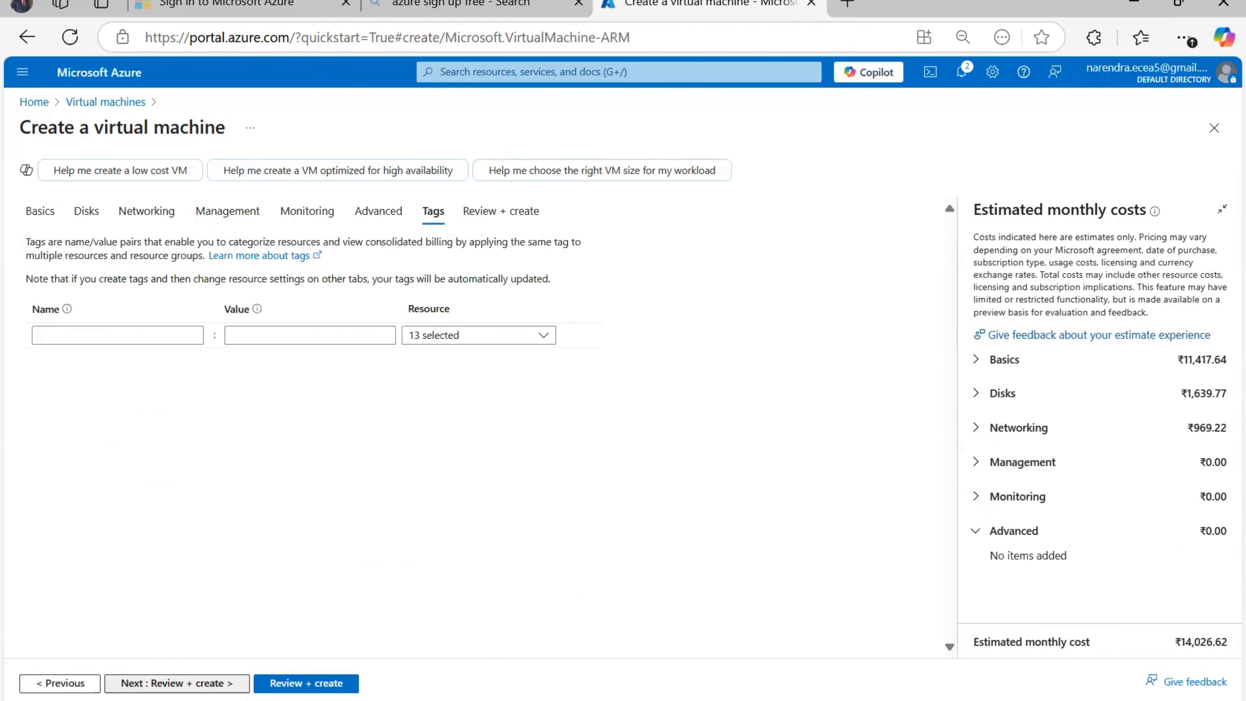
Validate and create the virtual machine without tags, and open the deployed sentinalsecurityevents resource.
click(170, 683)
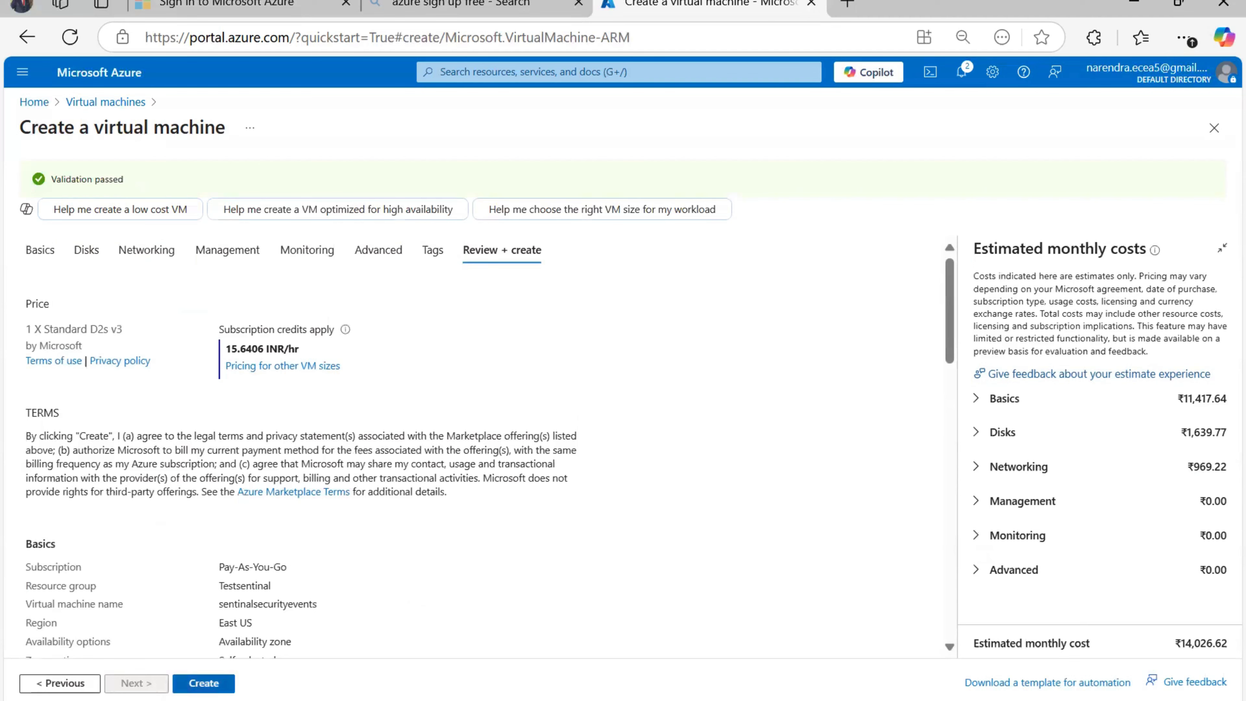
click(203, 683)
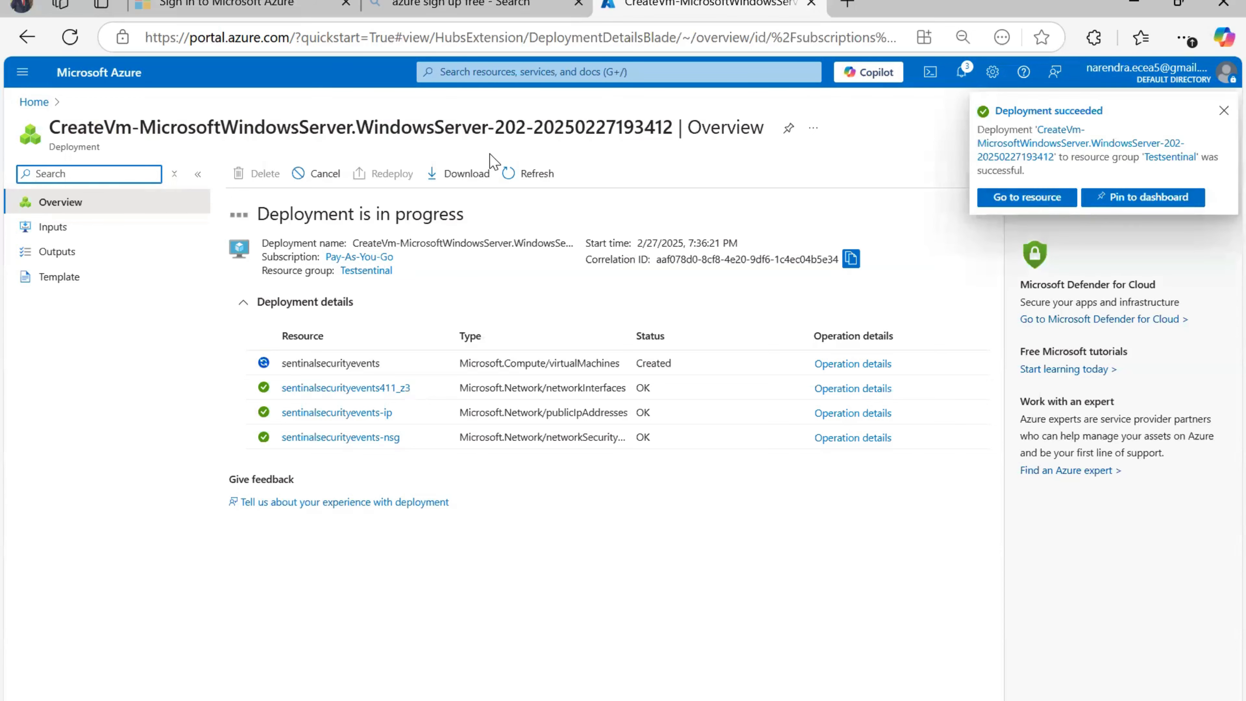
click(1001, 202)
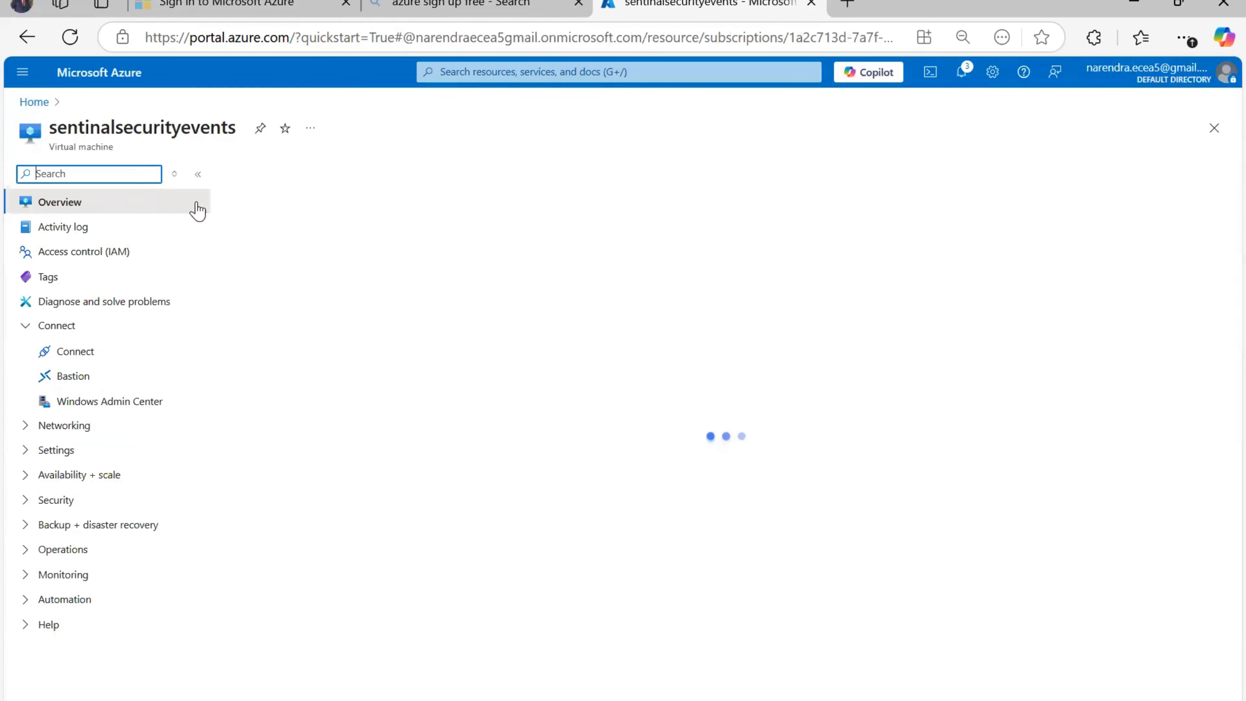
drag(142, 128, 236, 128)
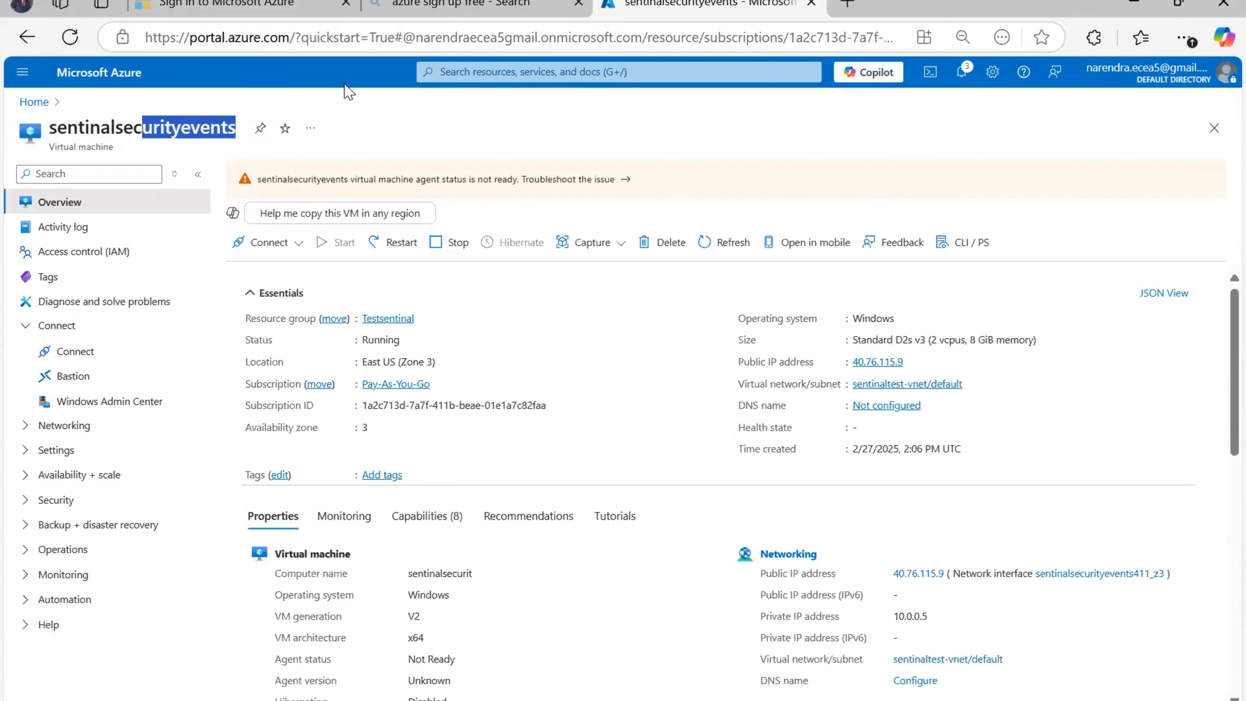
Open the content hub of the msftsentinallg workspace in Microsoft Sentinel.
click(498, 73)
click(541, 306)
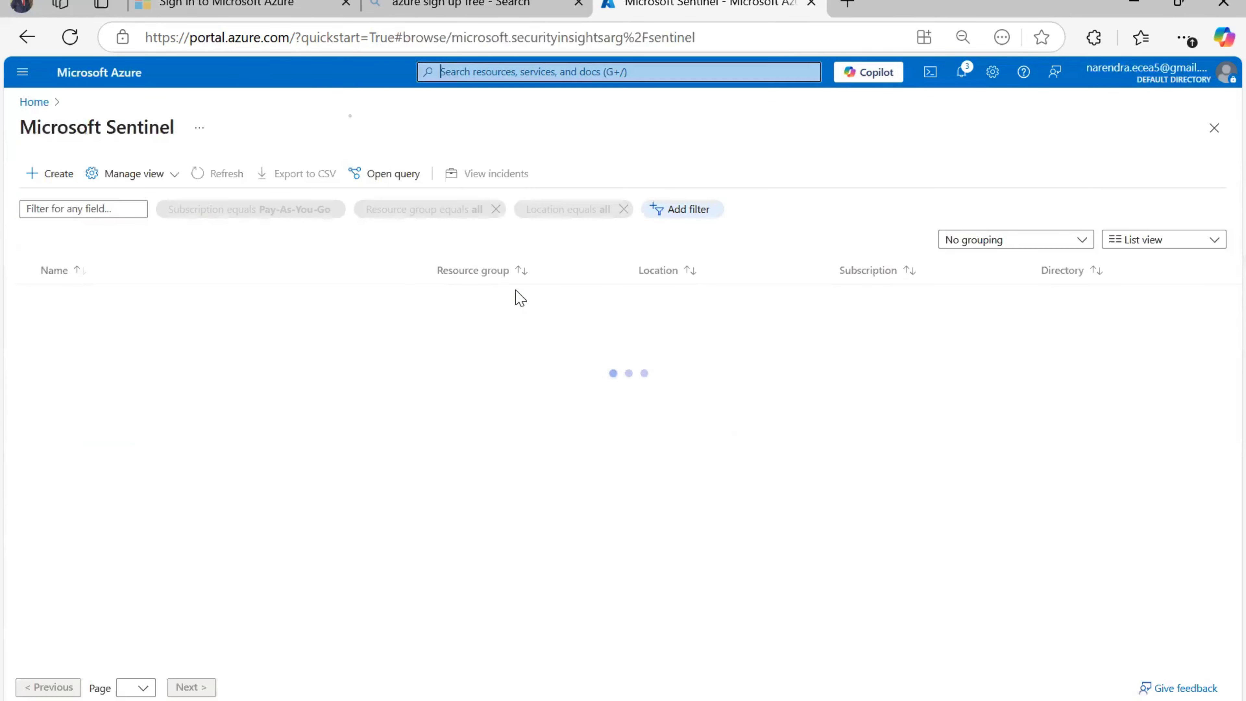
click(117, 298)
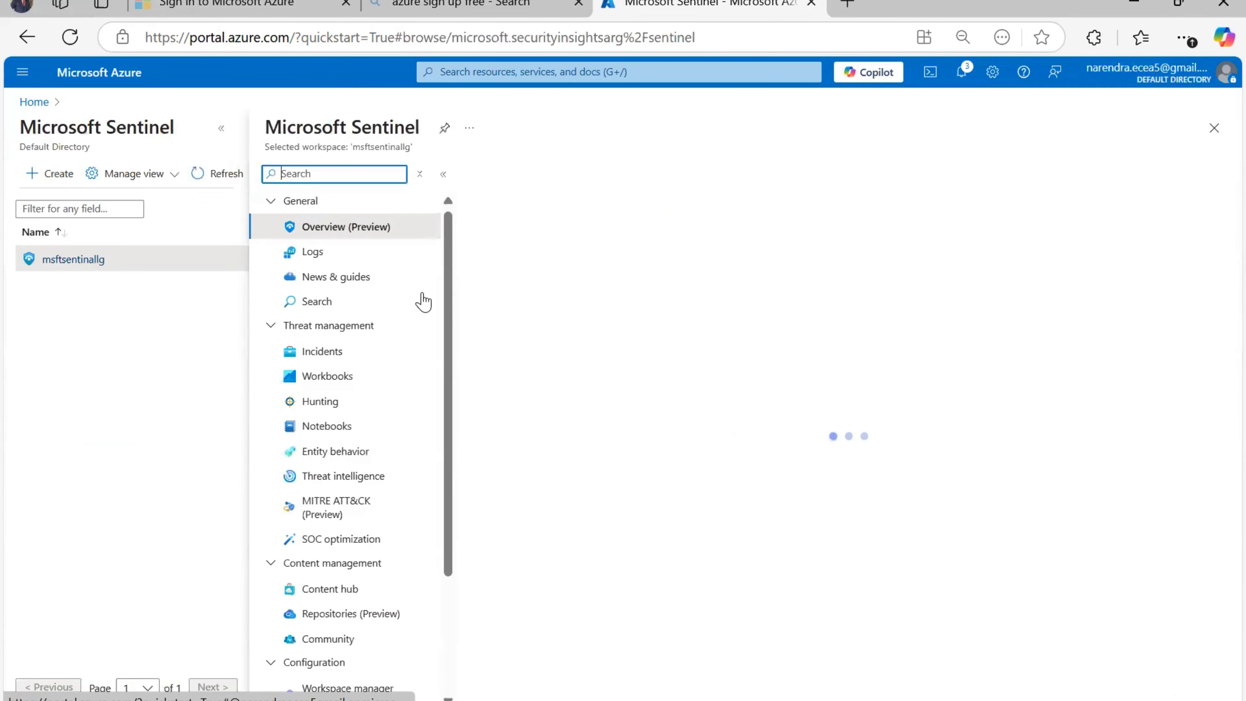
scroll(388, 493, down, 3)
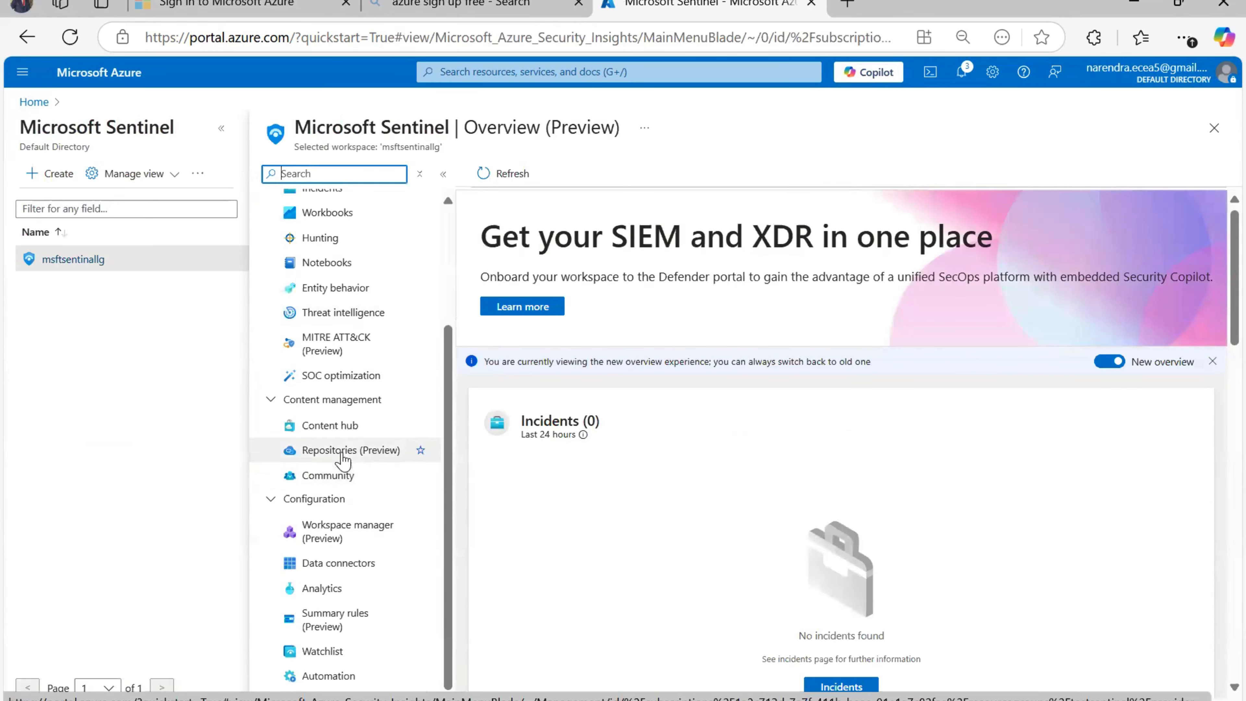
click(341, 428)
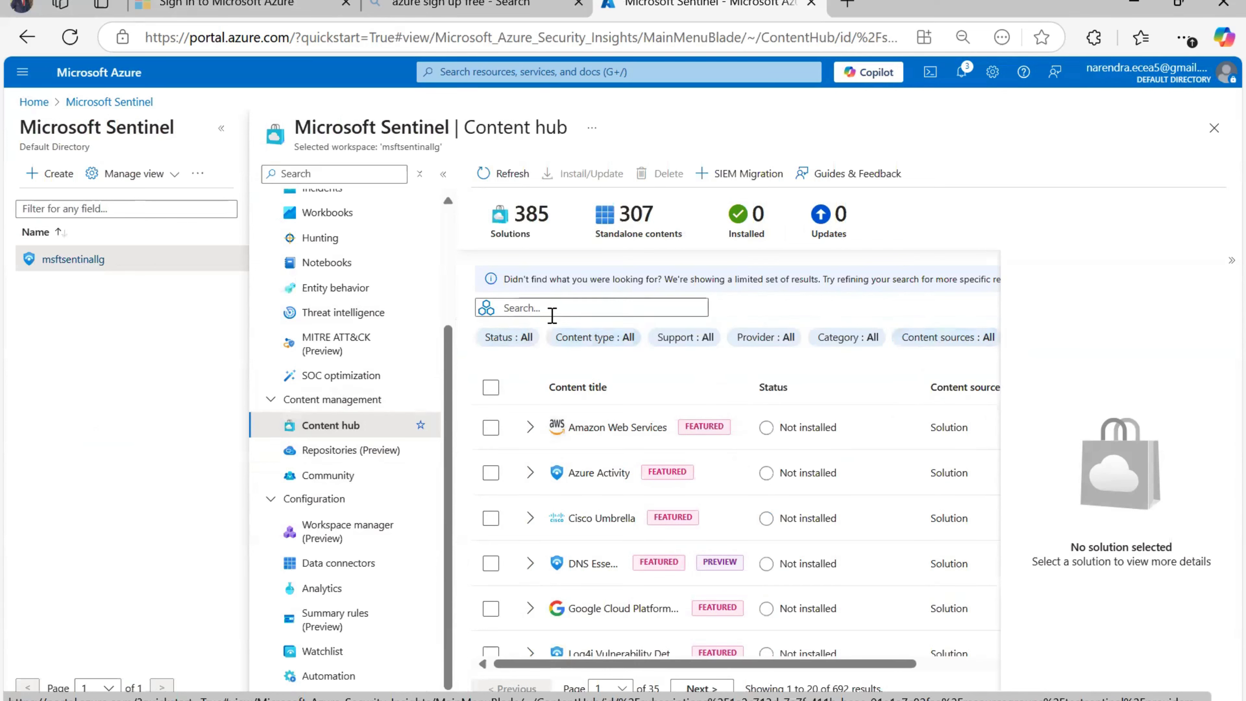
Search the content hub for "security event", collapse the first two solutions and select Windows Security Events.
click(522, 306)
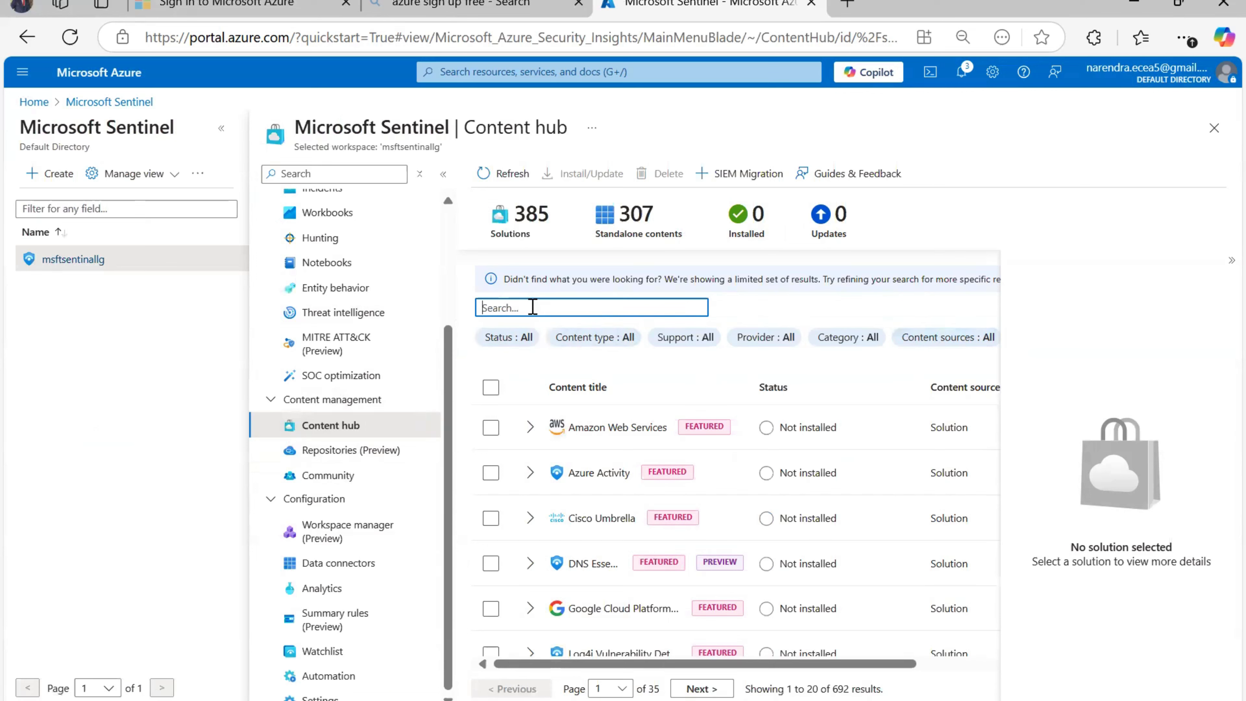
text(security event)
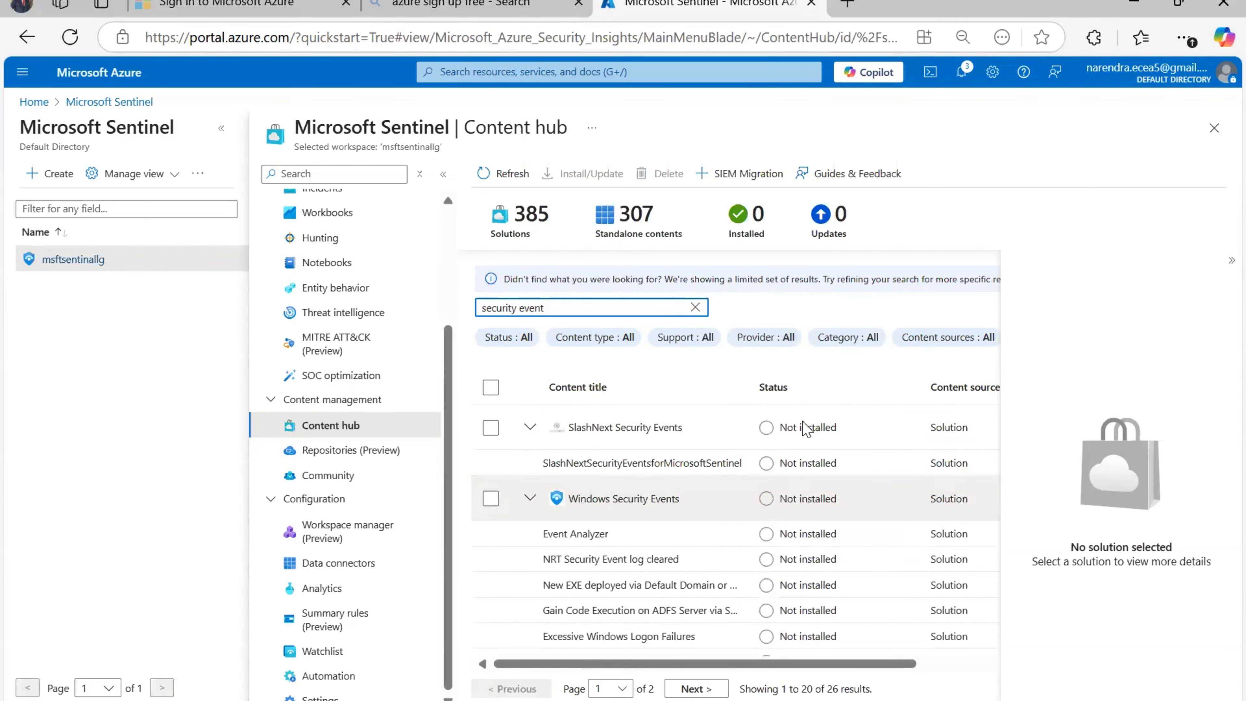
scroll(565, 530, down, 1)
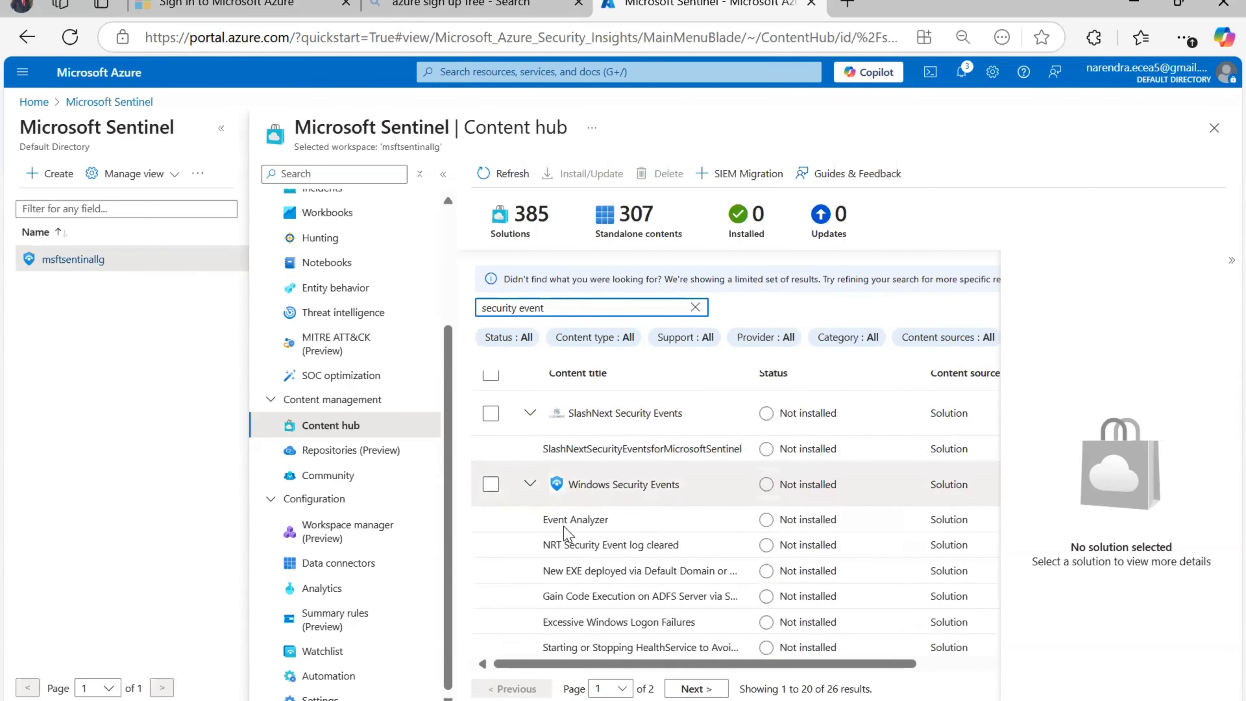
scroll(564, 531, down, 4)
scroll(506, 481, up, 5)
click(526, 432)
click(527, 473)
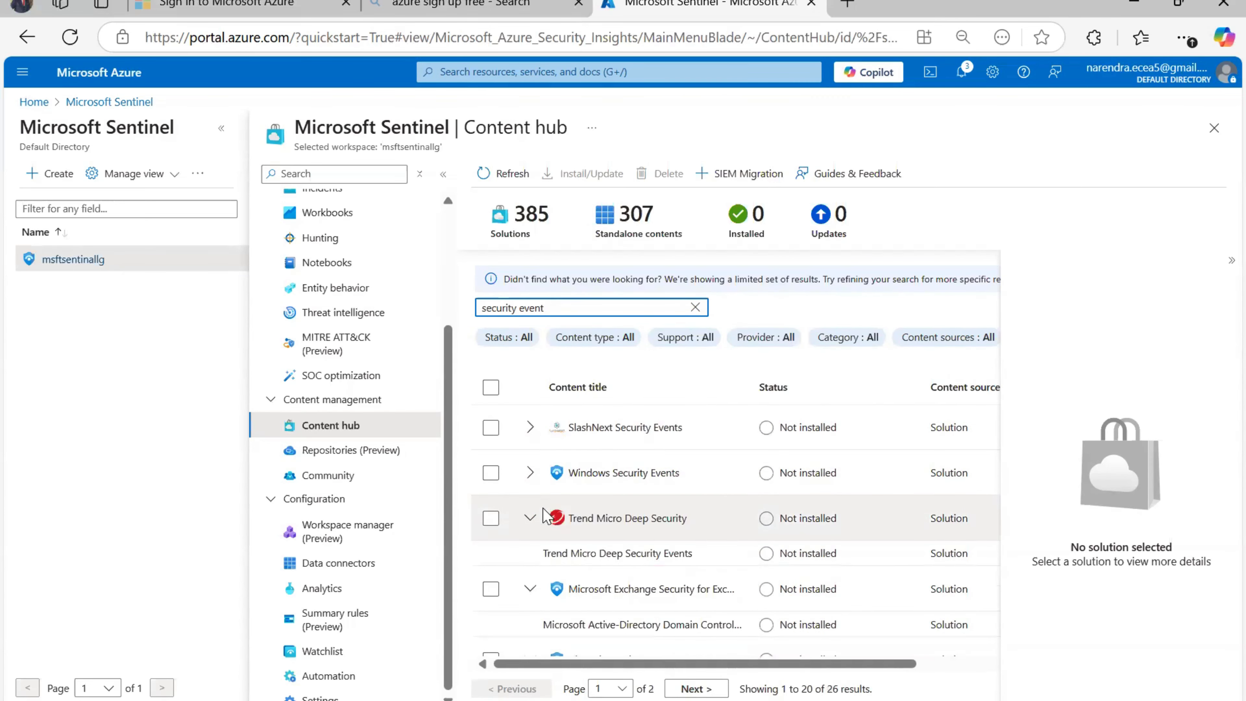
click(491, 473)
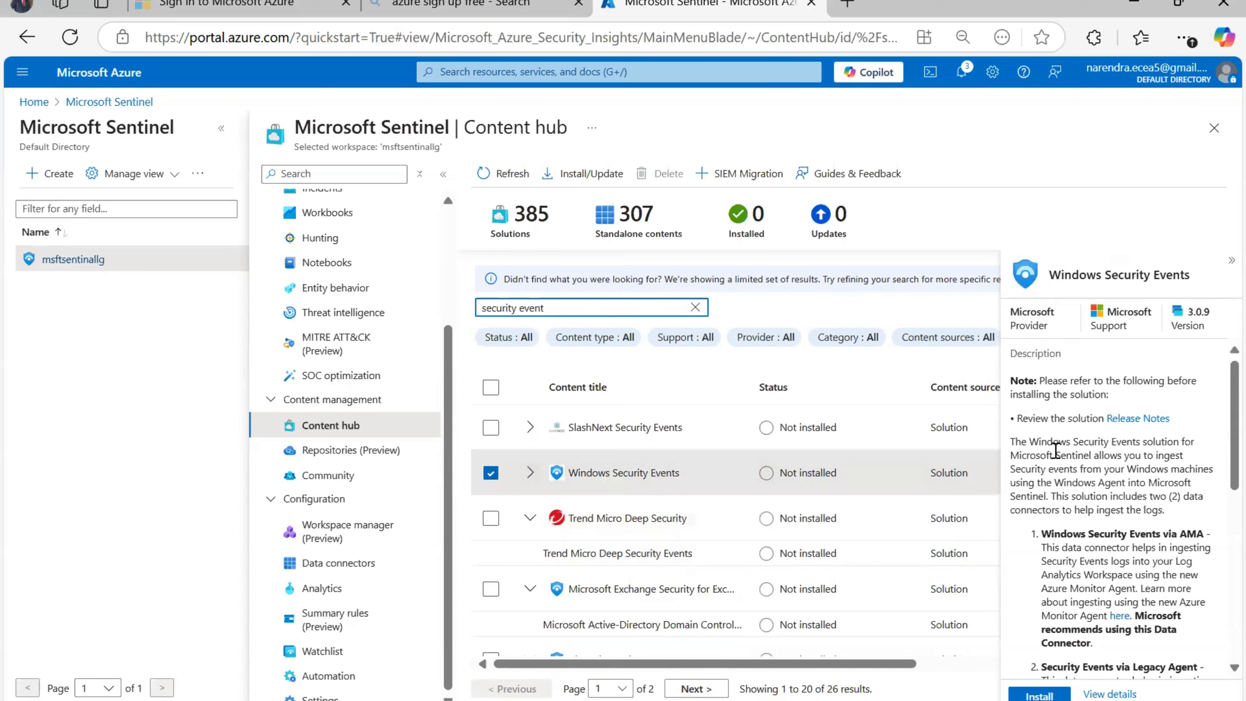
Read the Windows Security Events solution's description, including its AMA and Legacy Agent data connectors.
drag(1049, 443, 1200, 483)
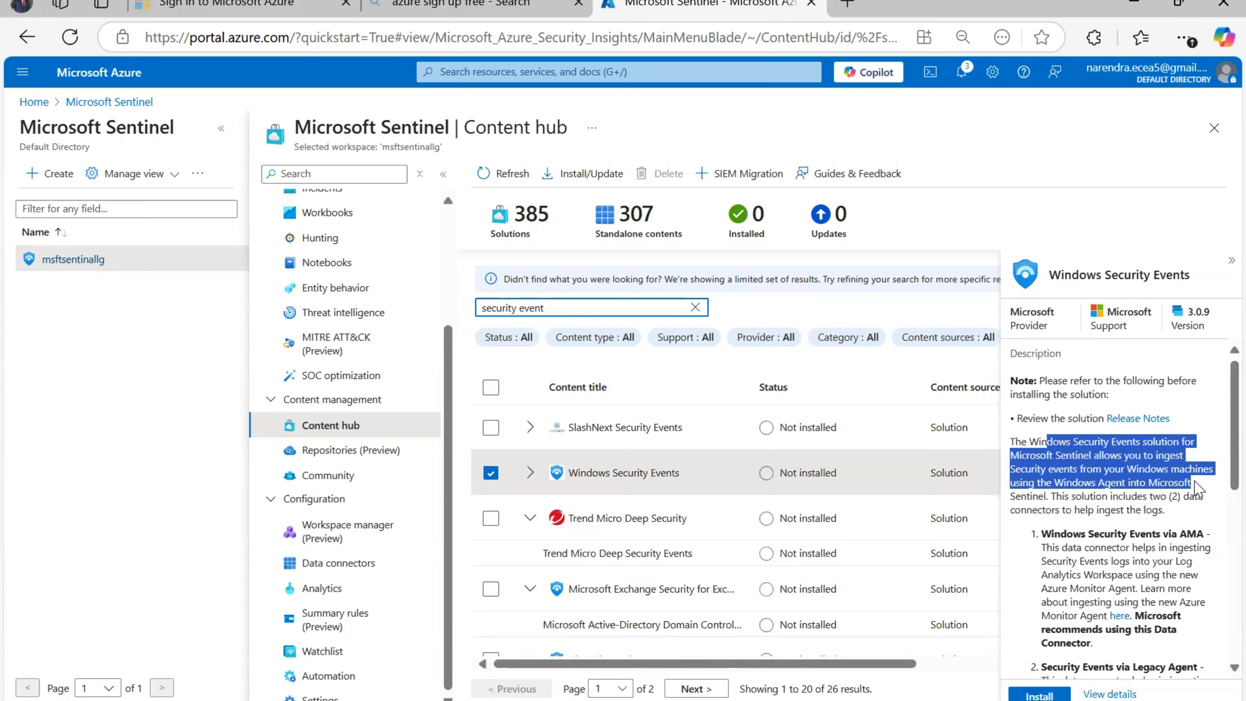
drag(1052, 496, 1173, 497)
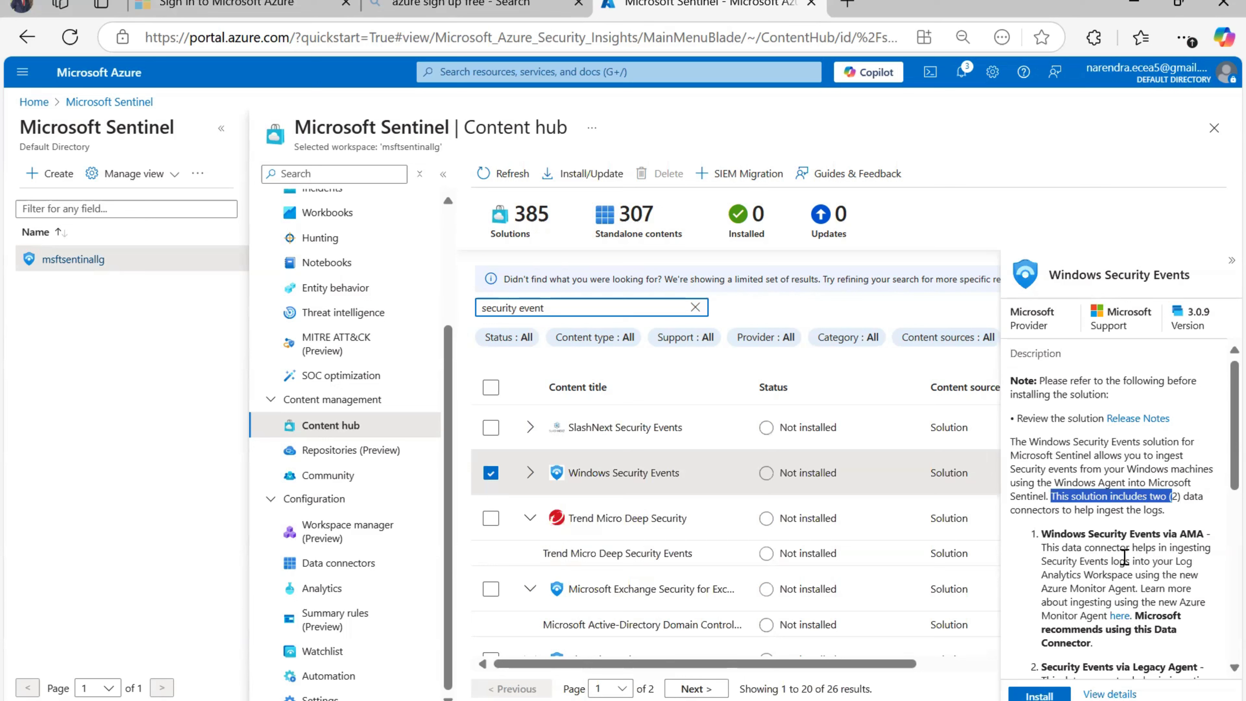
scroll(1180, 521, down, 2)
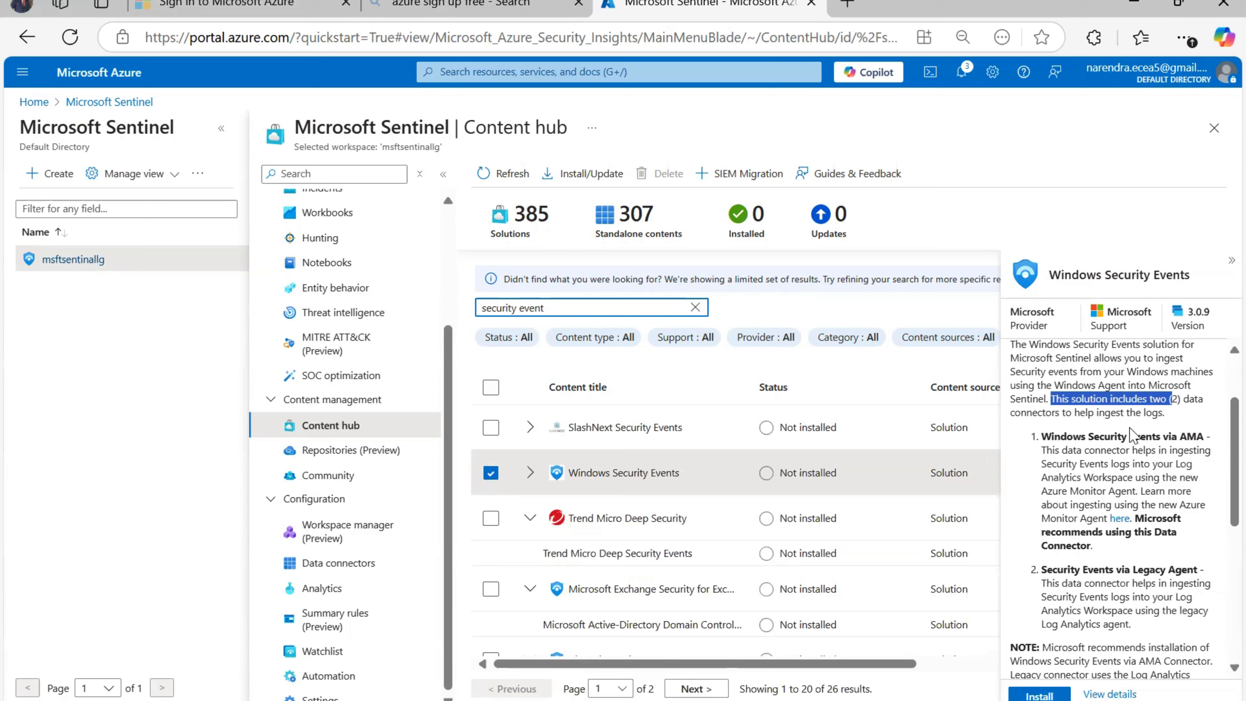
click(1074, 438)
drag(1061, 437, 1203, 440)
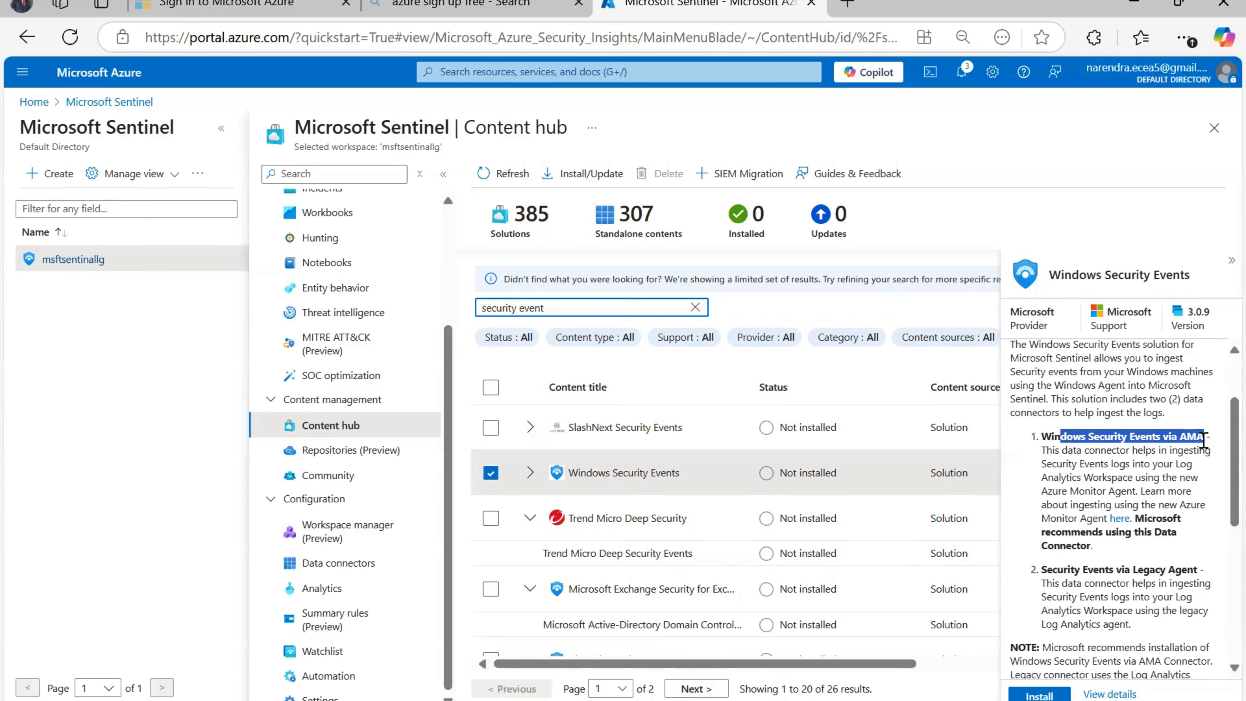
scroll(1124, 459, down, 1)
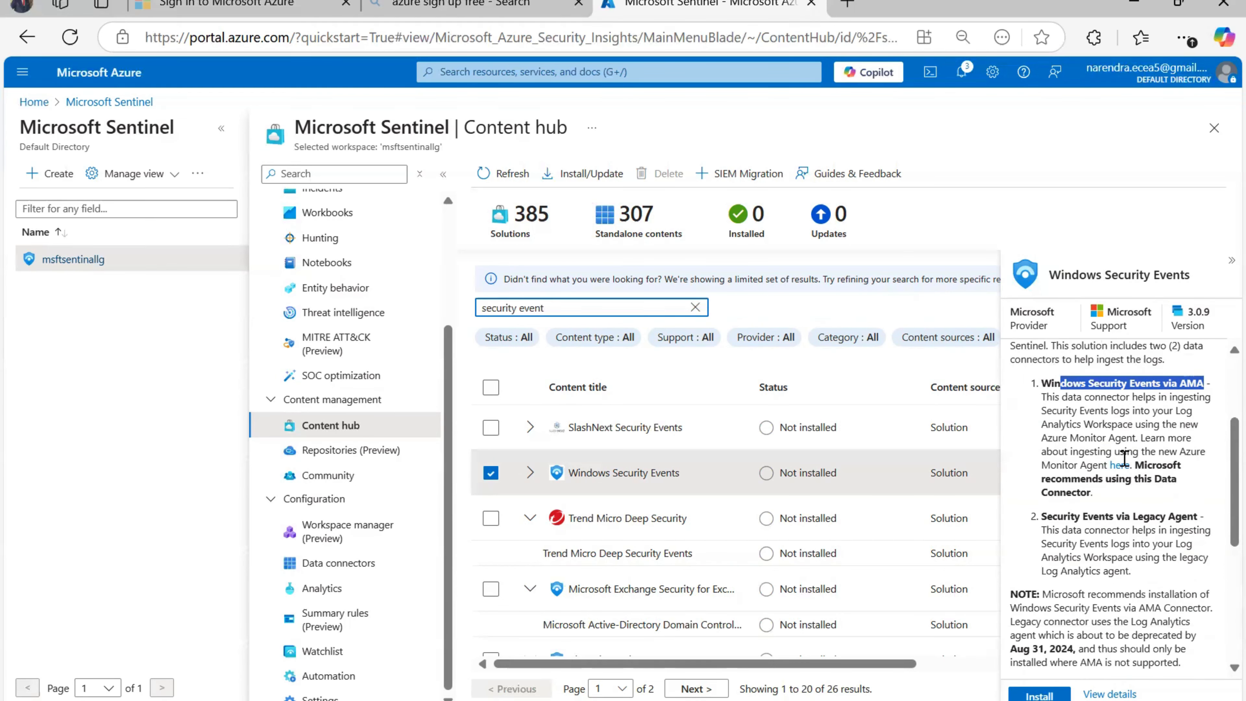
Read the Legacy Agent connector description and deprecation note, and install the Windows Security Events solution.
scroll(1085, 480, down, 1)
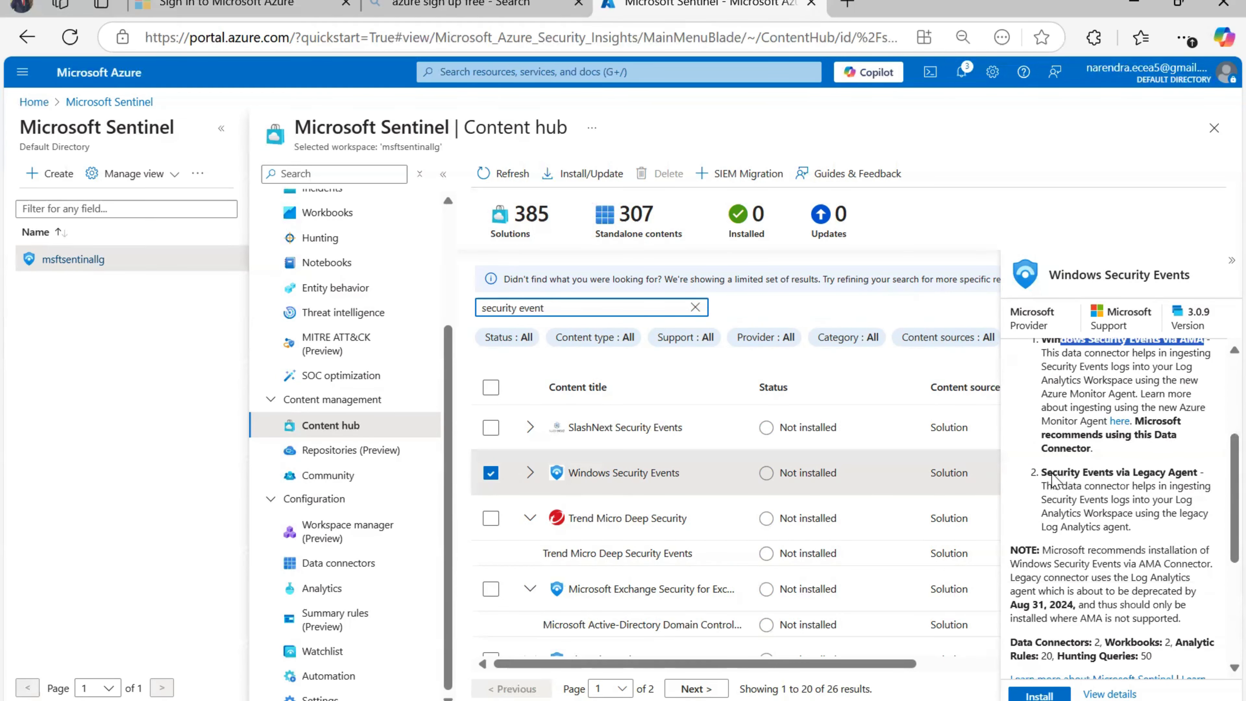
drag(1053, 479, 1191, 476)
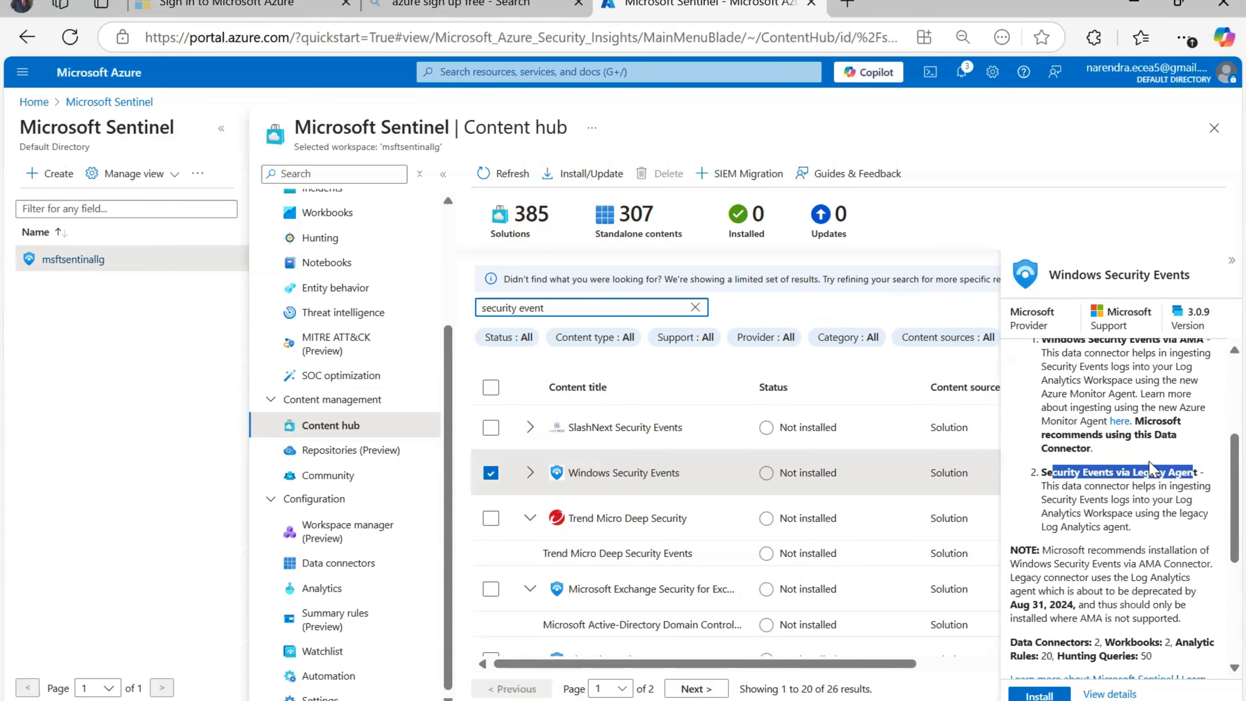
scroll(1149, 466, down, 2)
scroll(1139, 454, down, 2)
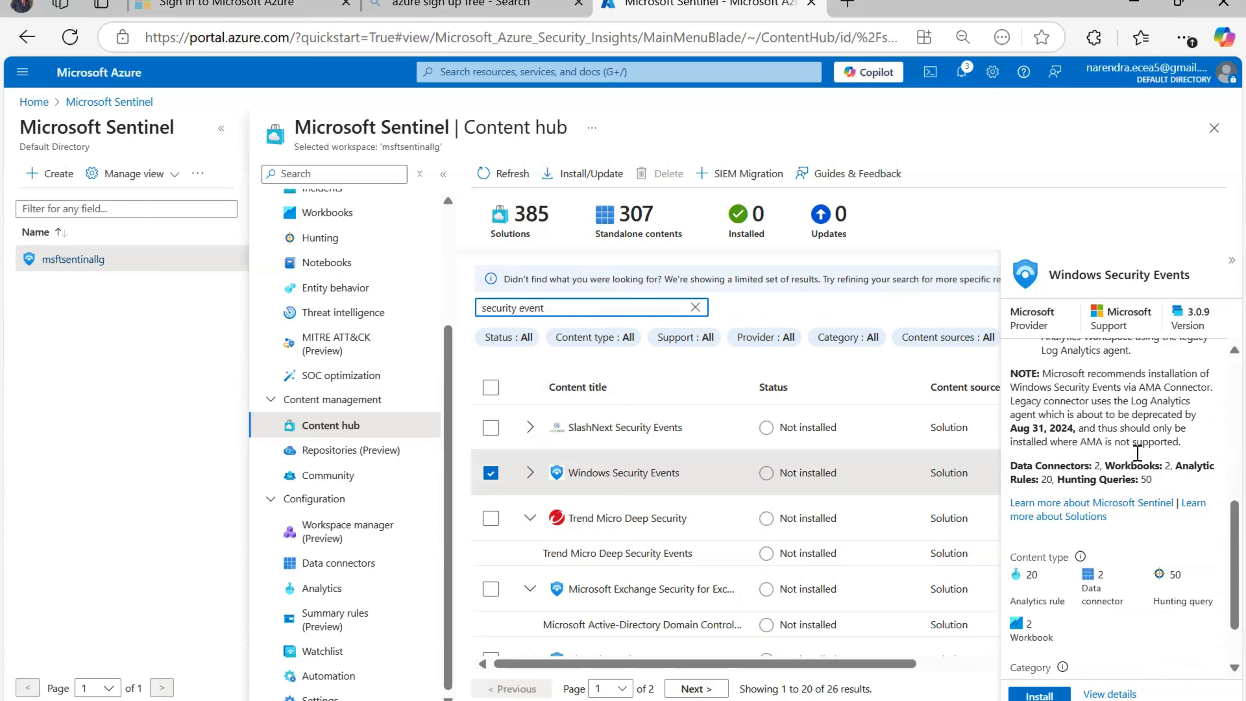
scroll(1137, 452, up, 5)
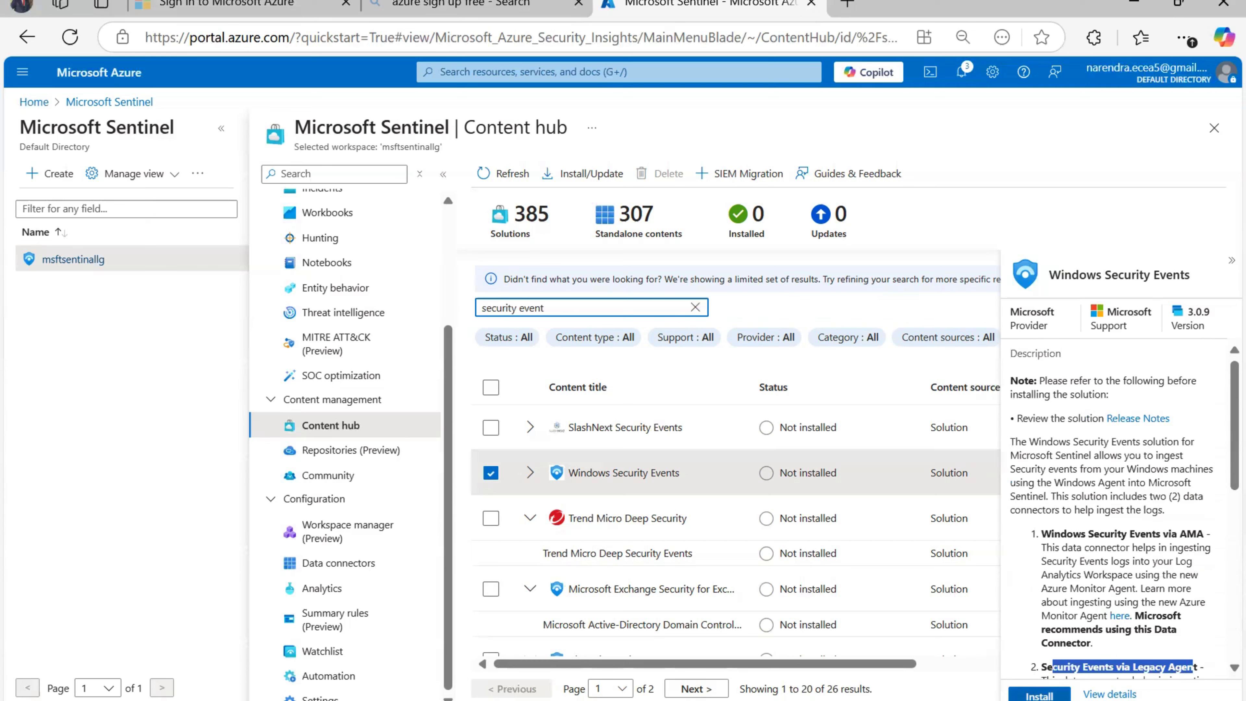
click(1039, 695)
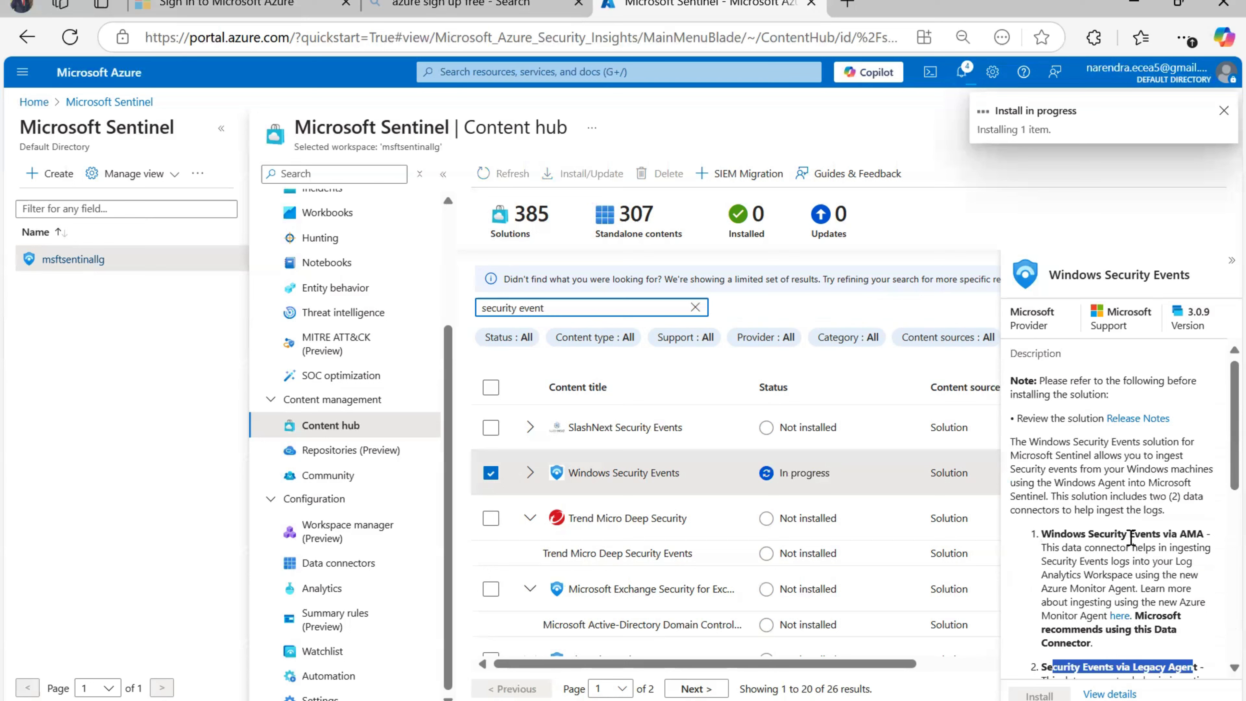
Examine the Windows Security Events solution's description, data connectors, content types, category and pricing during the installation.
scroll(1126, 531, down, 5)
scroll(1127, 538, down, 1)
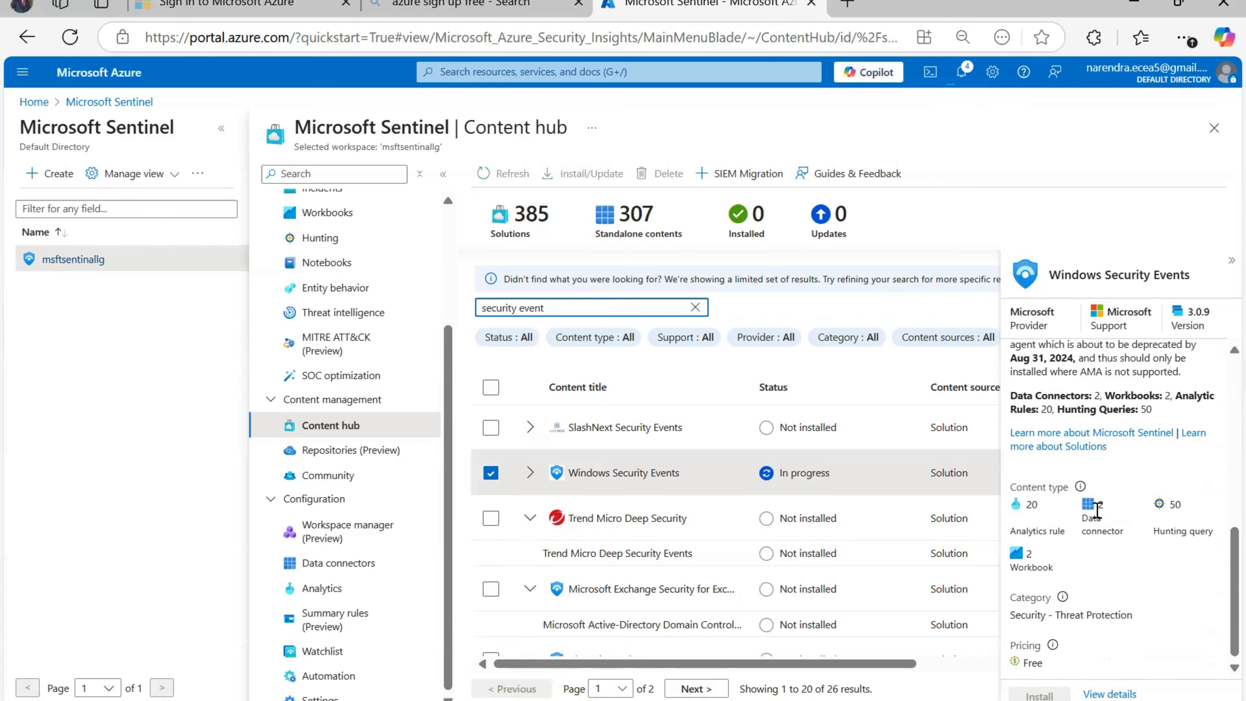
scroll(1114, 488, up, 3)
scroll(1113, 483, up, 5)
drag(1052, 487, 1193, 487)
scroll(1193, 487, up, 1)
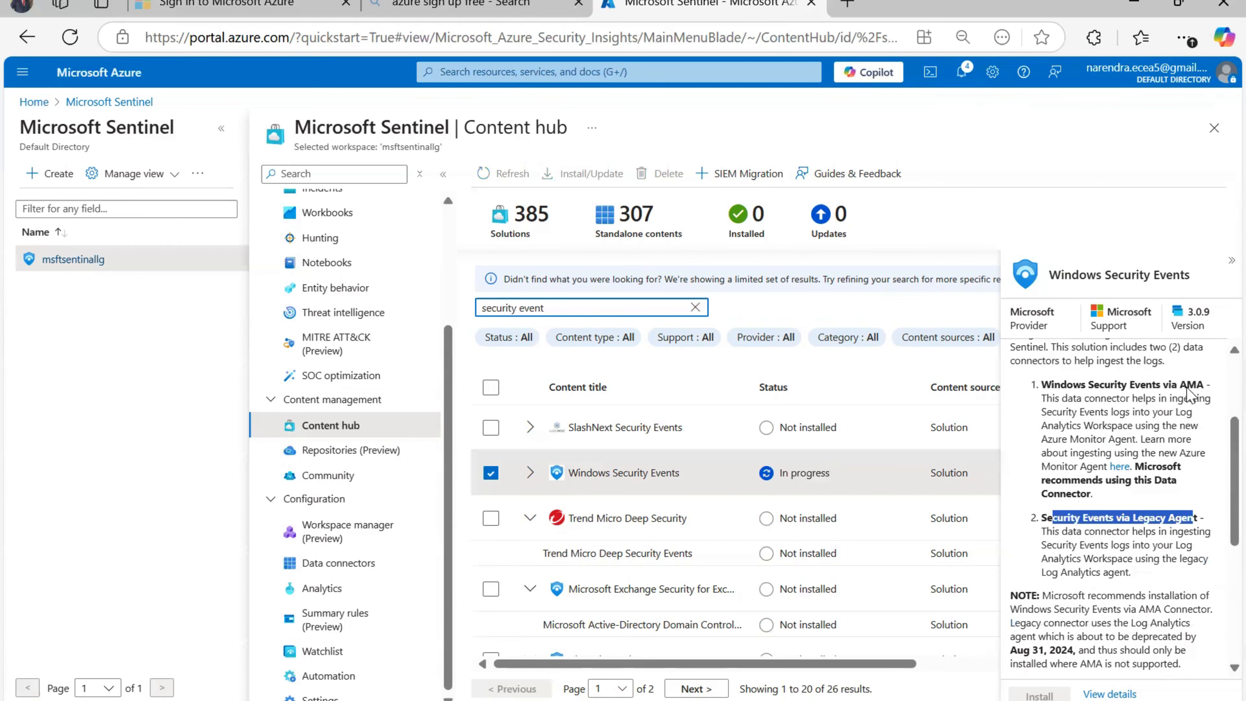
scroll(1148, 426, down, 9)
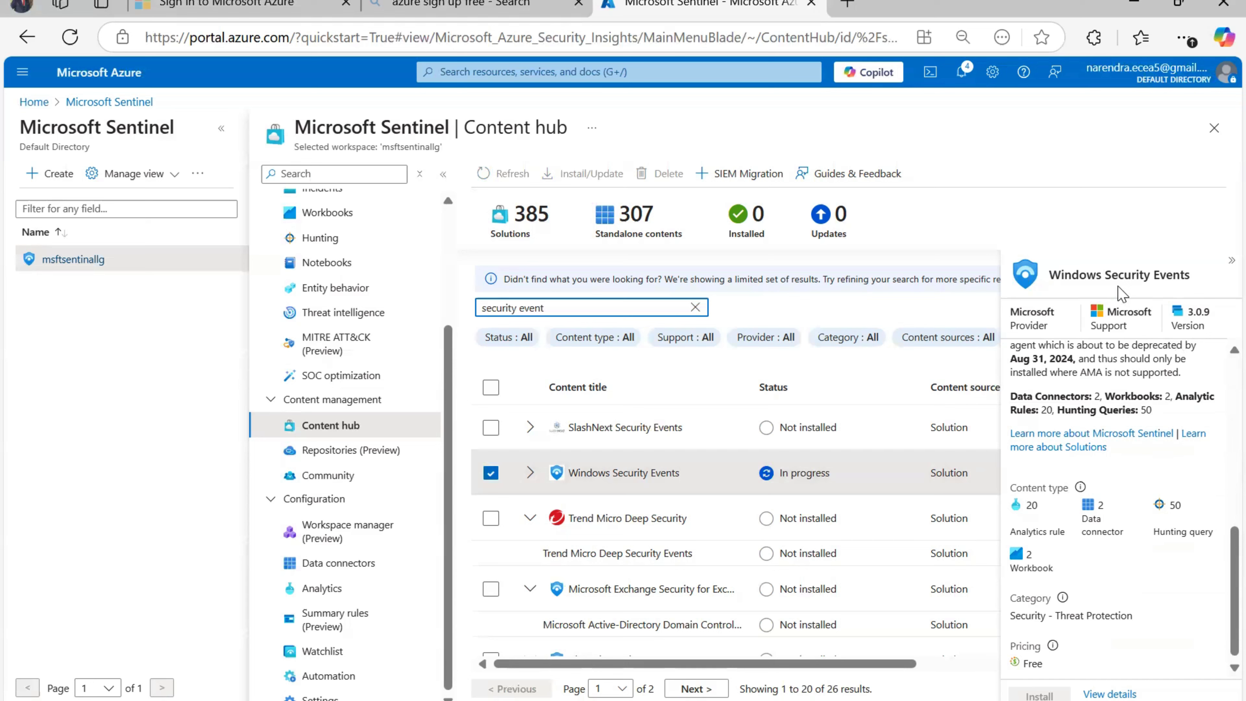
scroll(1129, 414, up, 6)
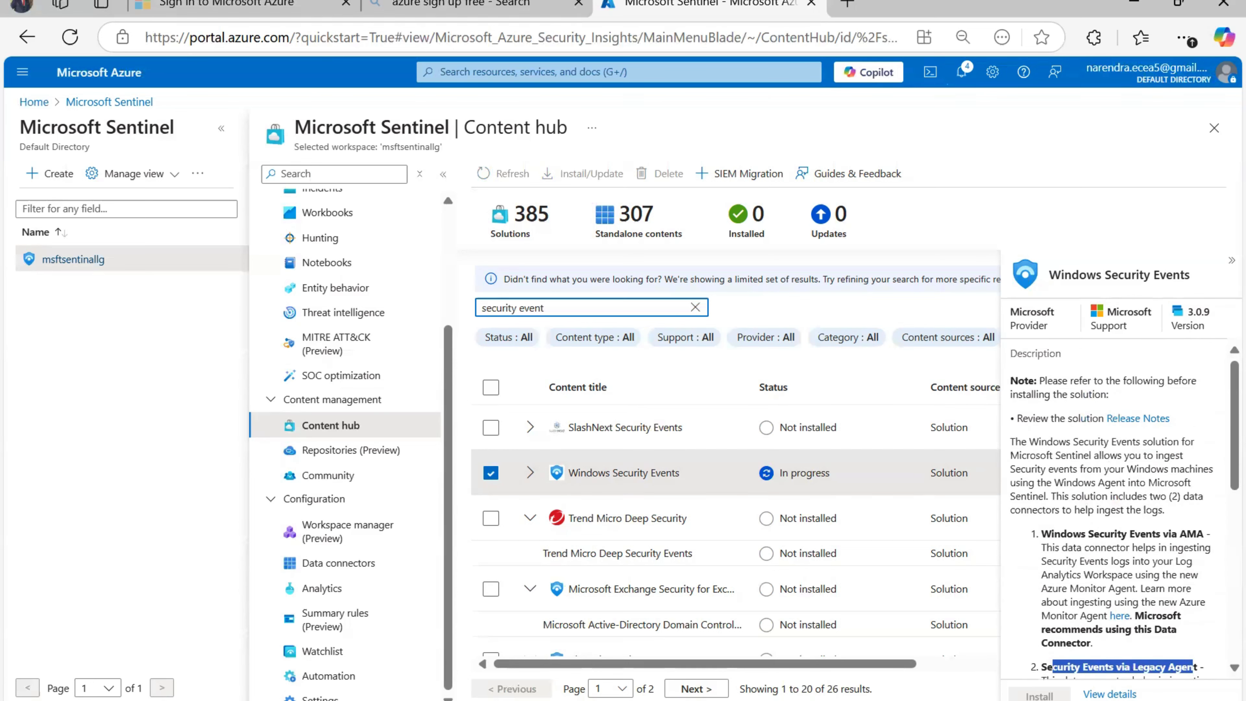
scroll(1090, 418, down, 6)
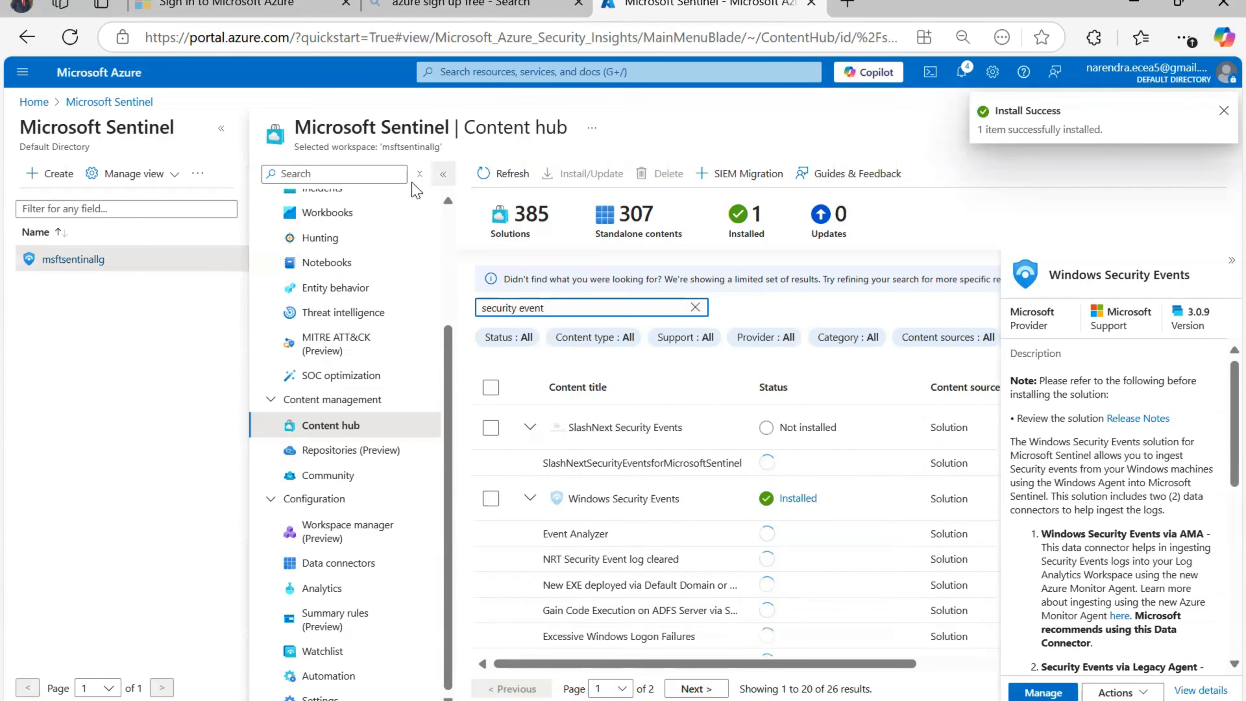
Open the management page of the installed Windows Security Events solution and review its content items at full width.
click(222, 128)
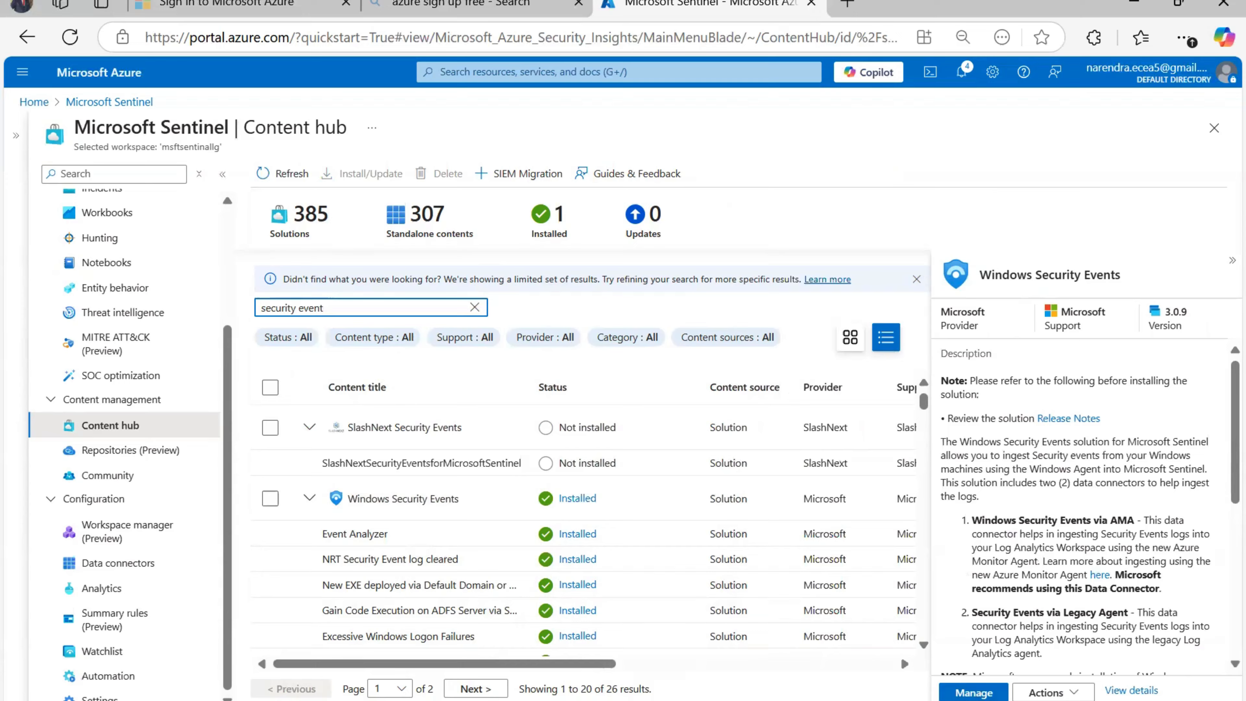
click(962, 693)
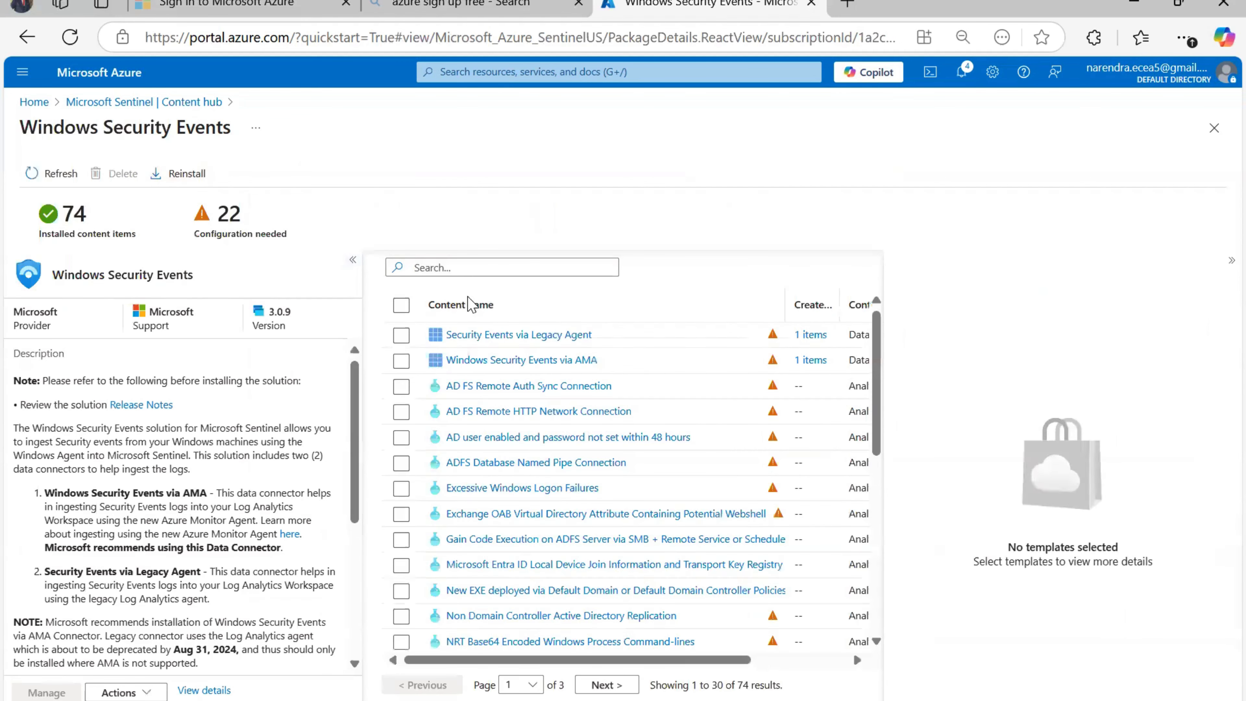
triple_click(152, 127)
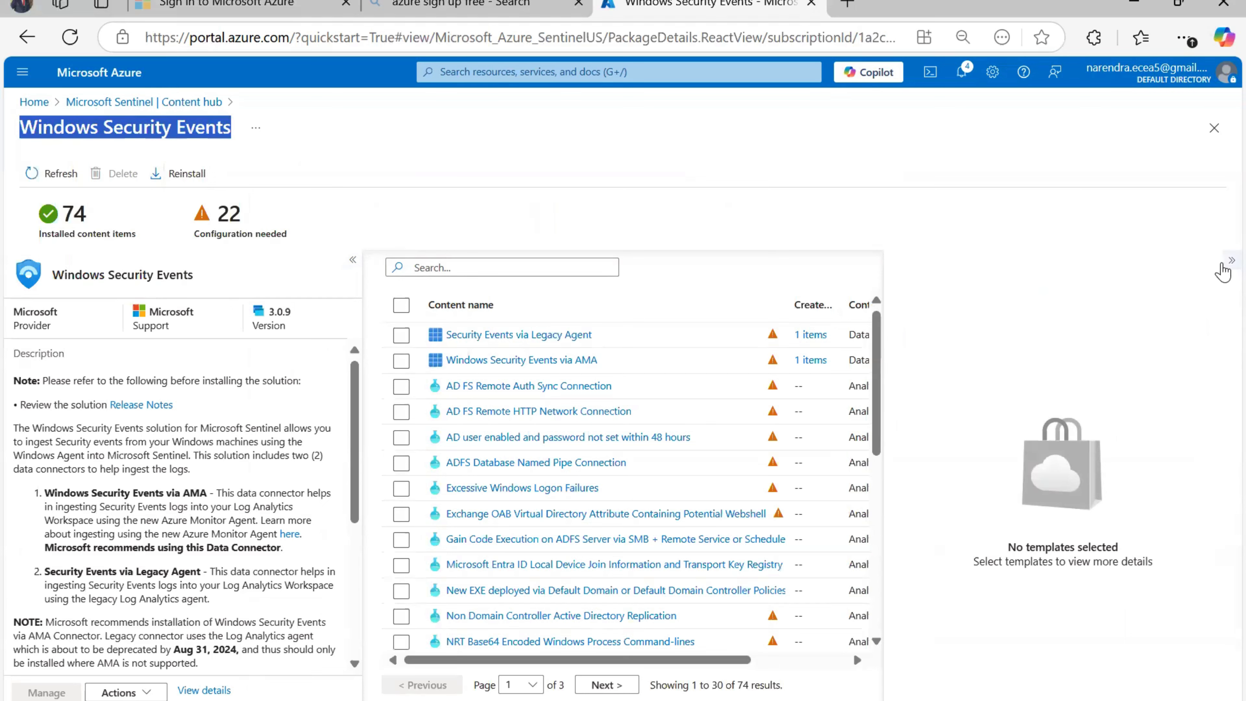
click(1224, 267)
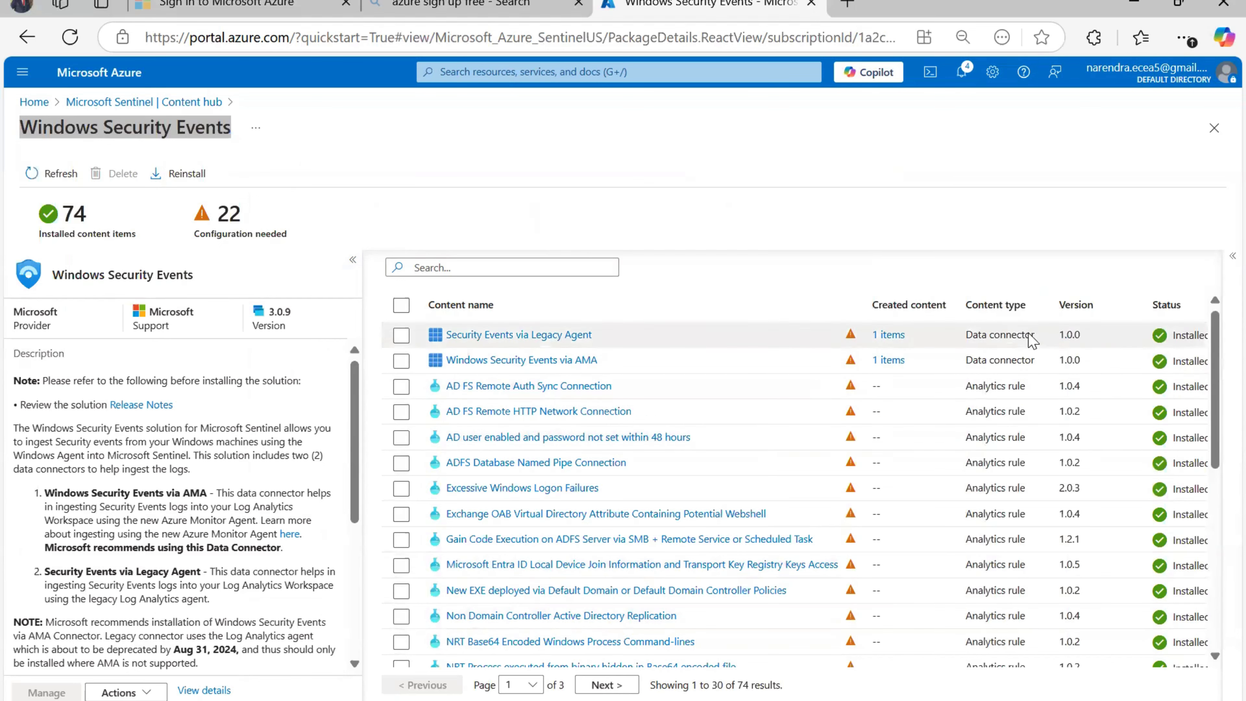
scroll(785, 427, down, 2)
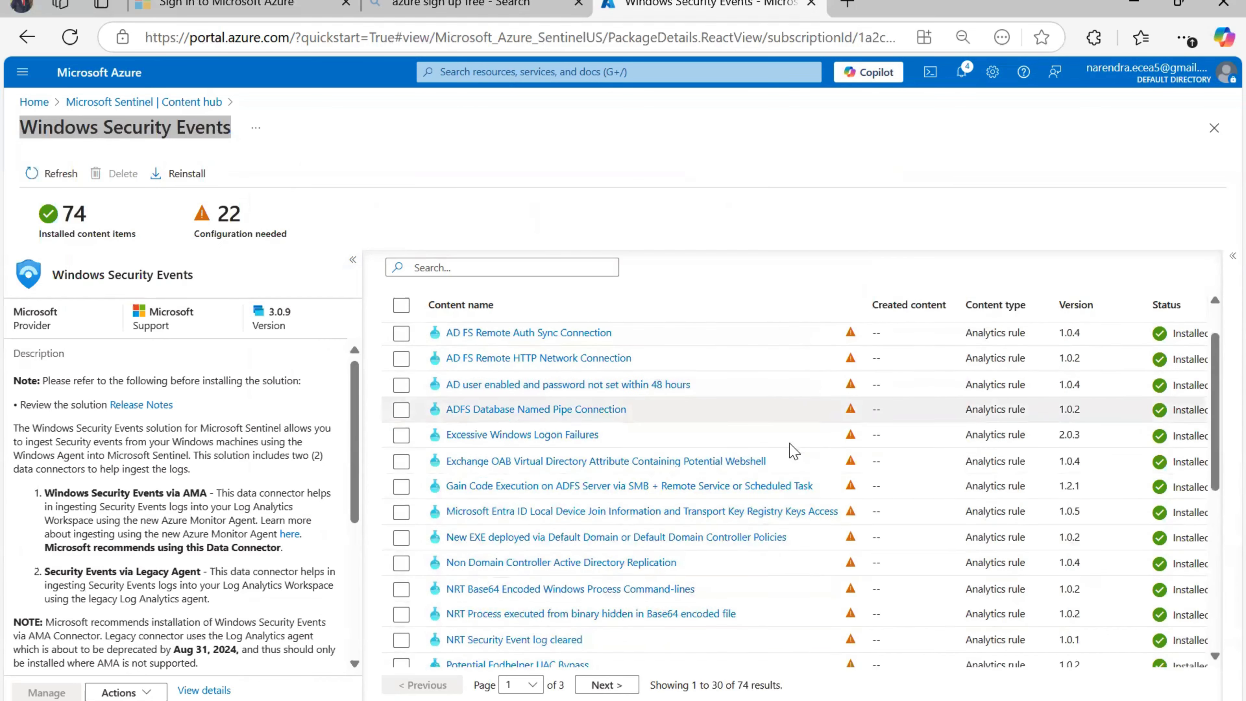
scroll(640, 439, up, 2)
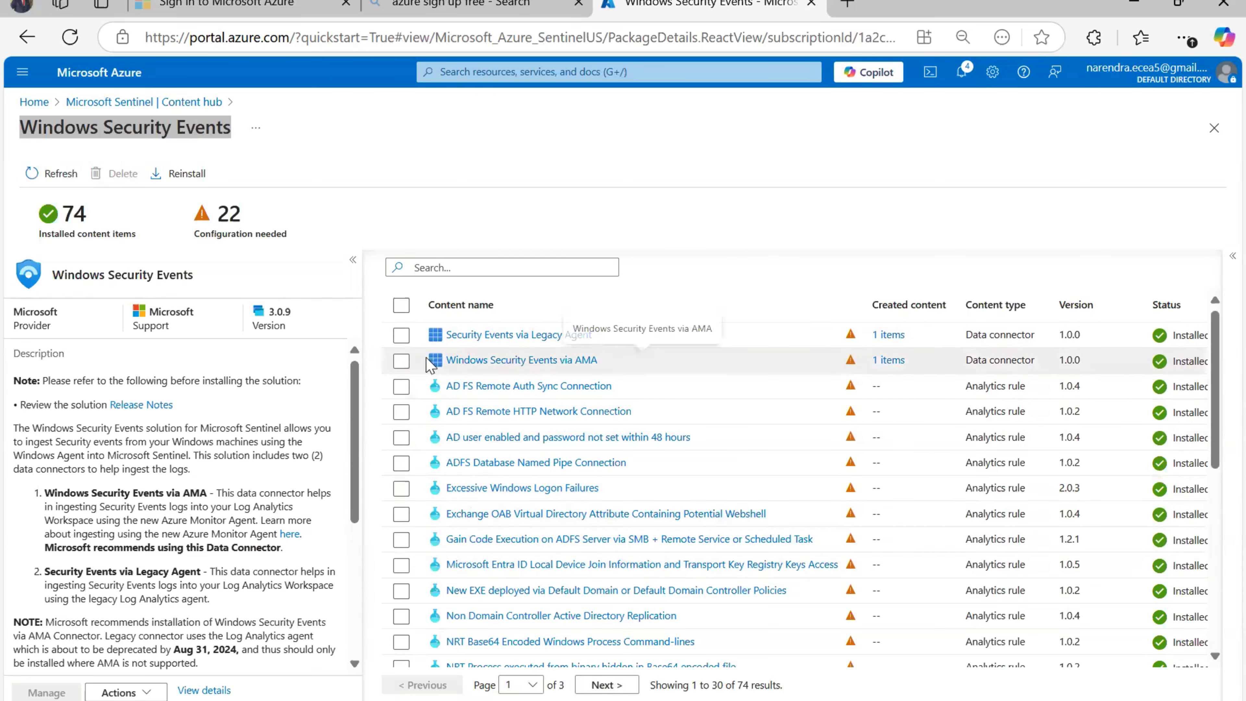
Review the details and received-data chart of the Windows Security Events via AMA data connector and open its connector page.
click(401, 362)
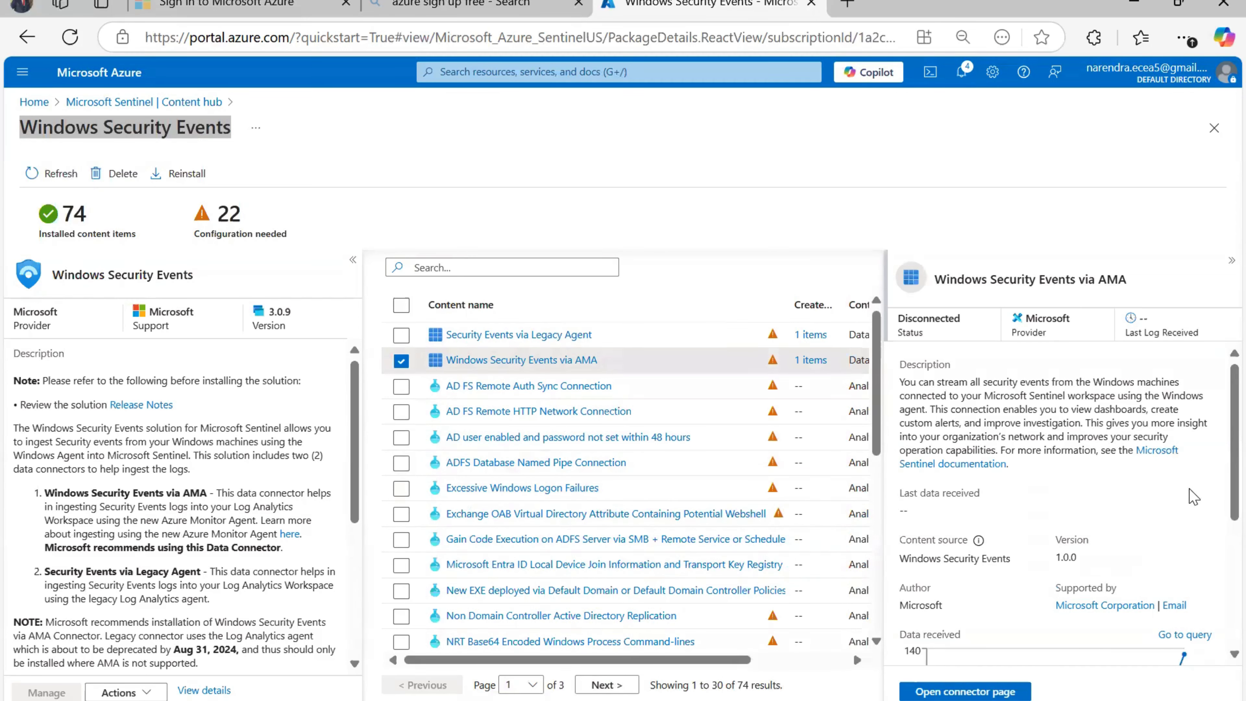
scroll(1172, 550, down, 4)
mouse_move(1177, 508)
scroll(1172, 505, up, 3)
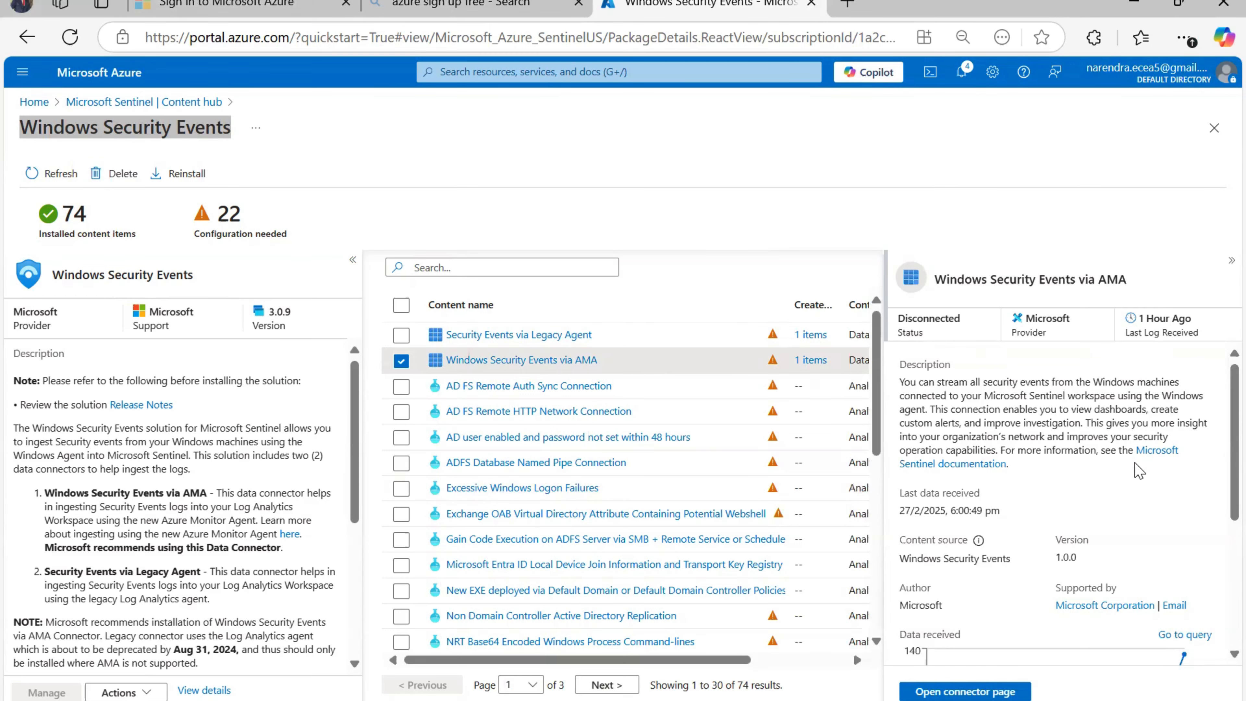
scroll(1123, 363, down, 4)
mouse_move(1143, 570)
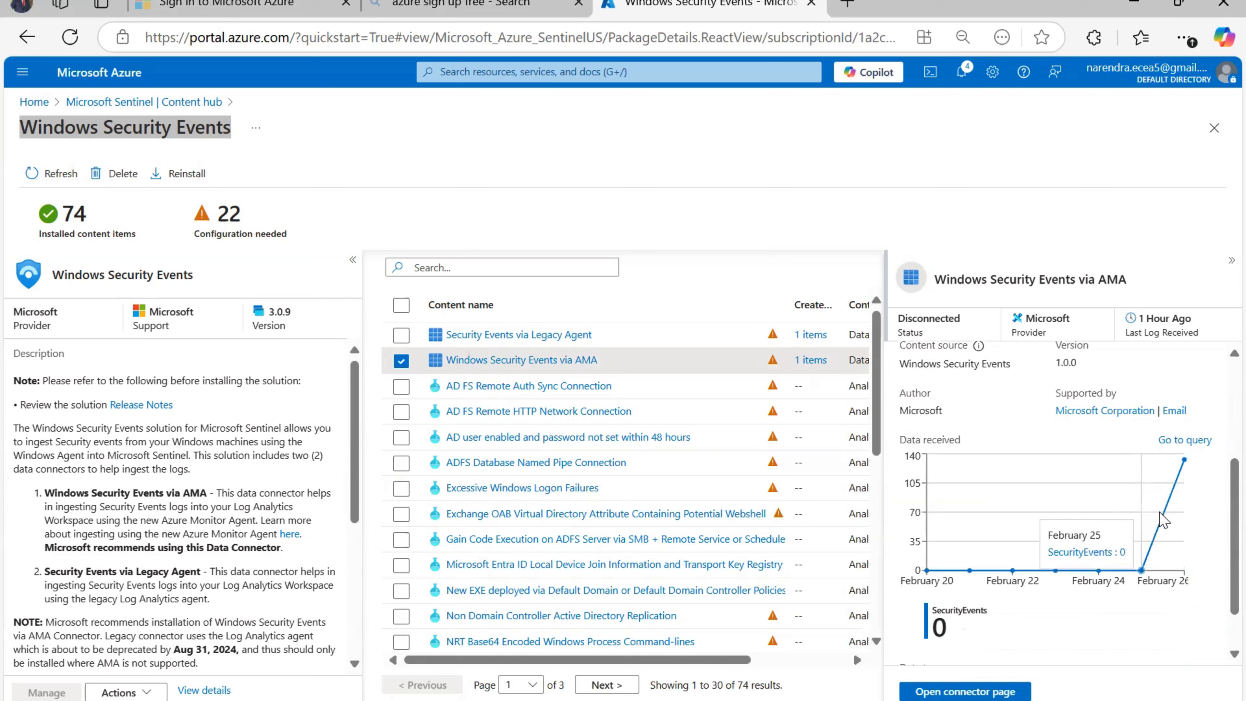
scroll(1012, 424, up, 4)
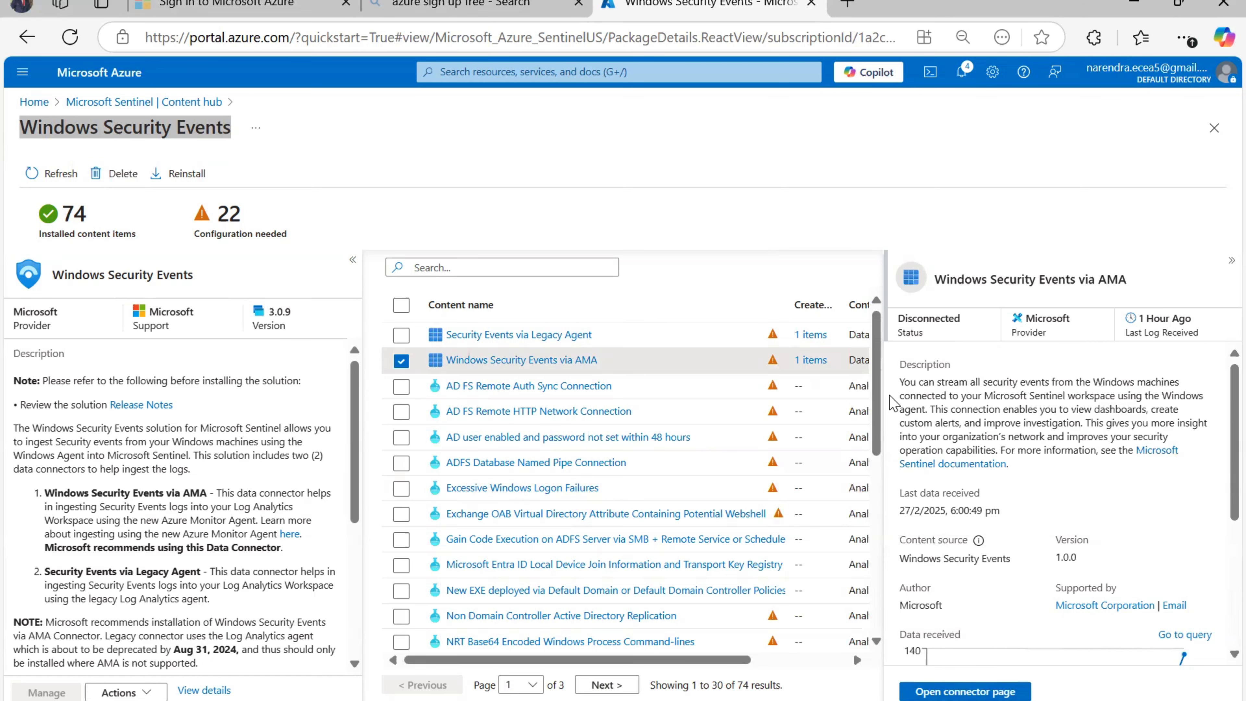
click(969, 688)
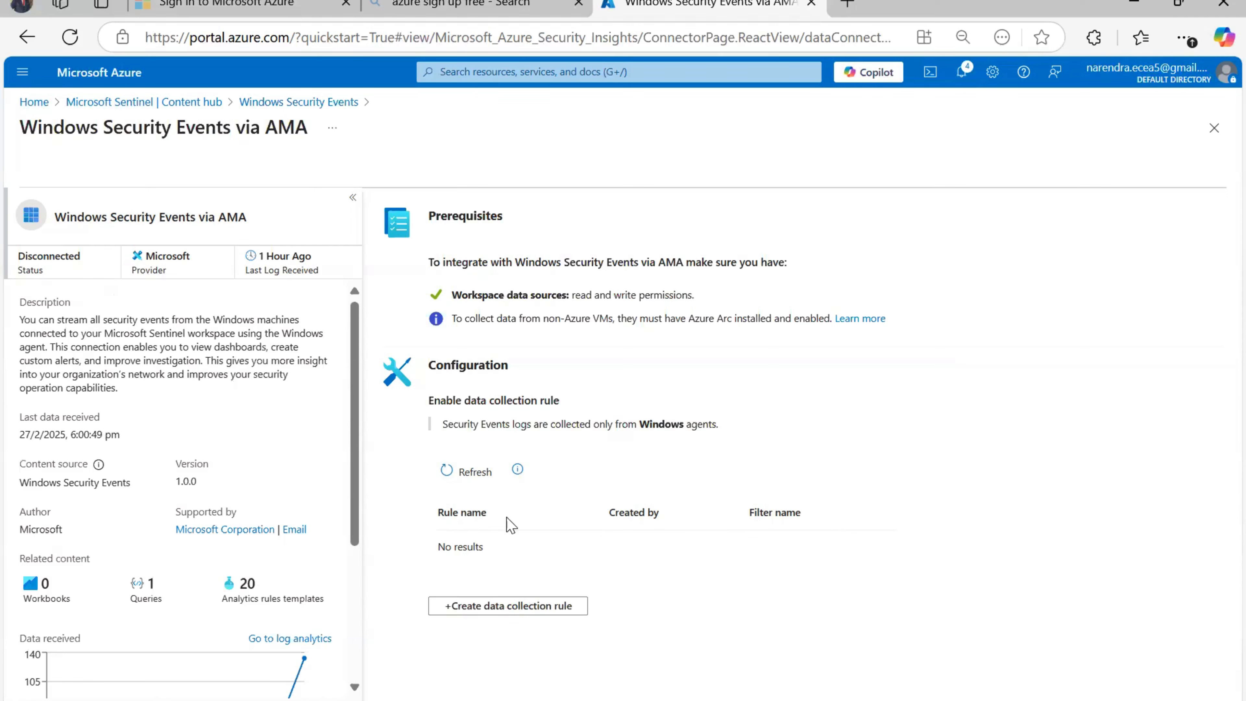
Start a data collection rule named windowssecurityevents in the Testsentinal resource group and continue to its resources.
click(500, 609)
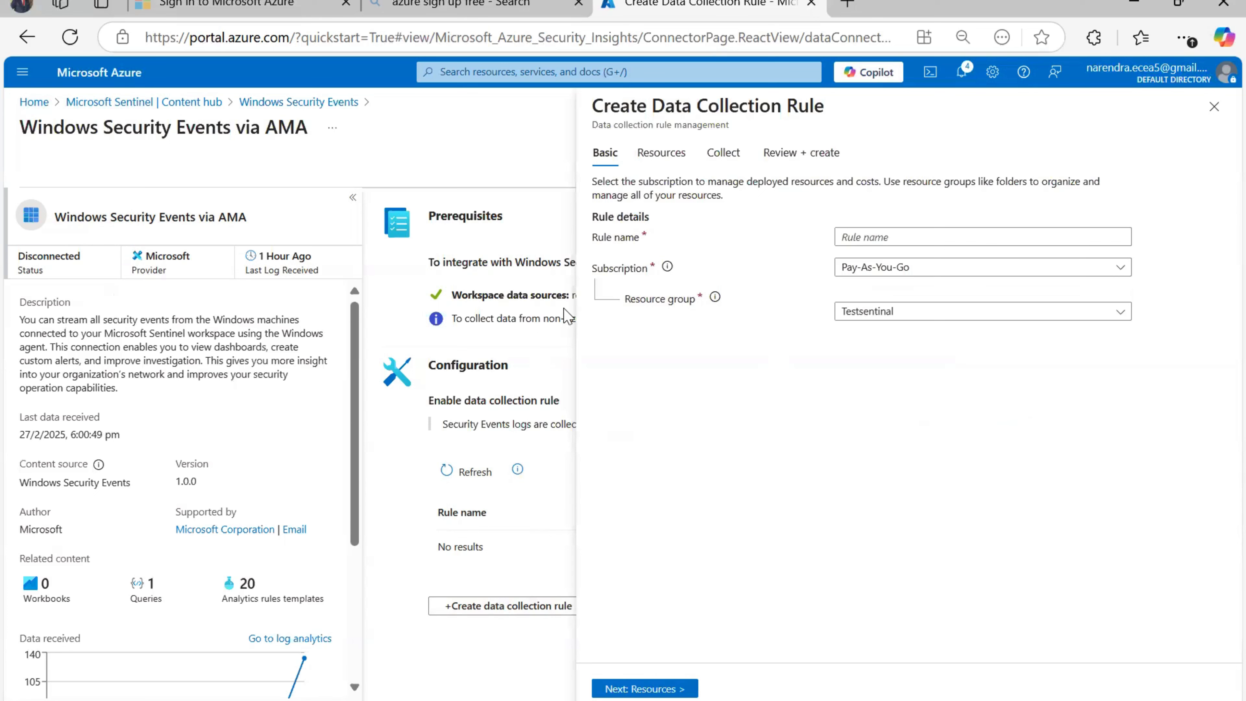
click(877, 238)
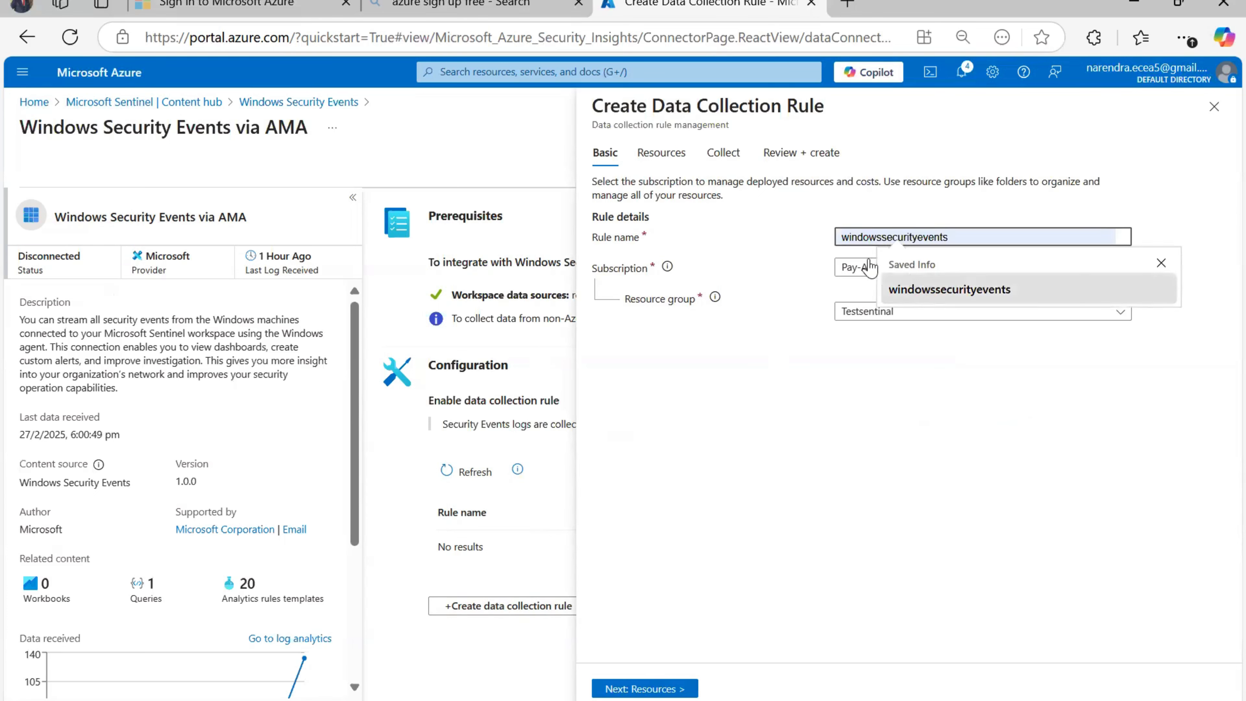
double_click(900, 238)
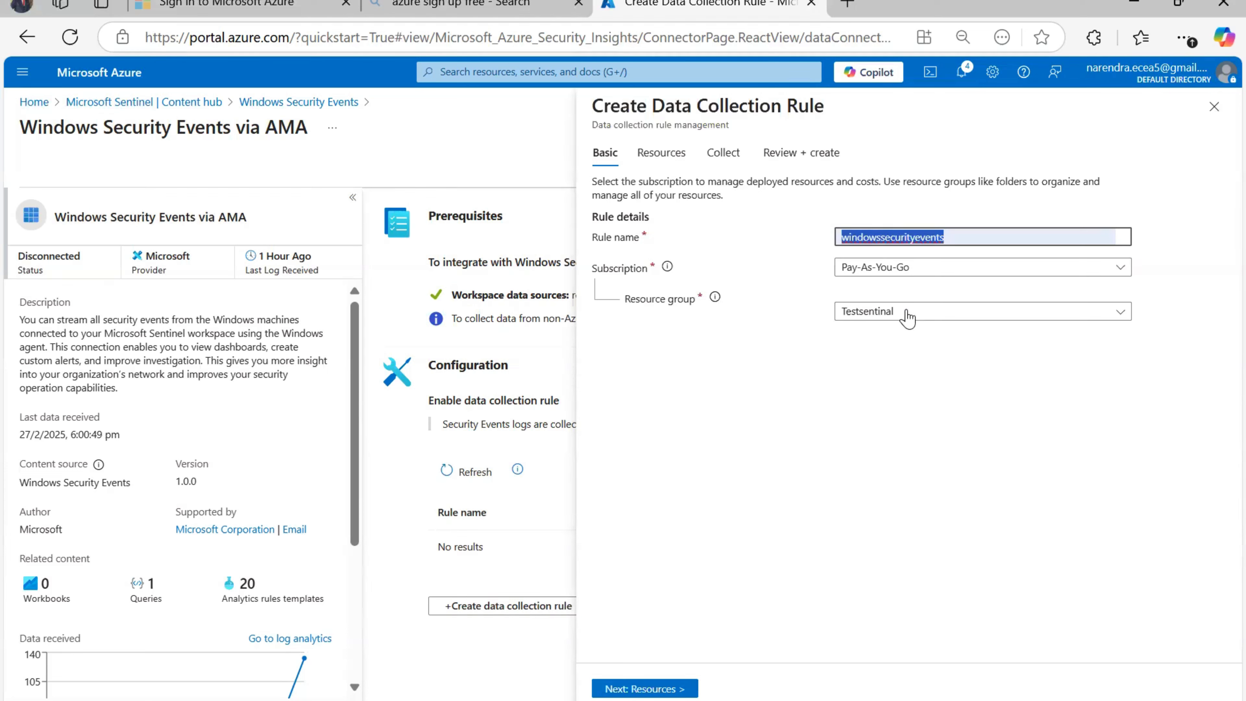
click(904, 312)
click(880, 392)
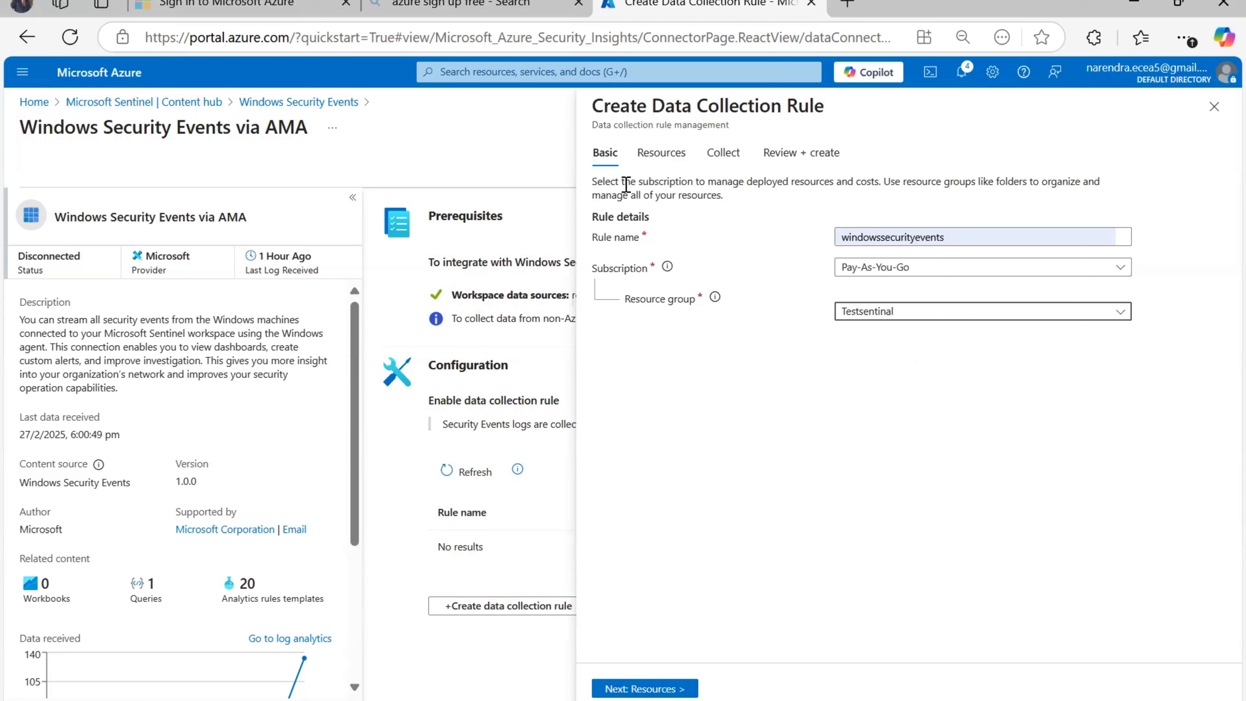
click(599, 688)
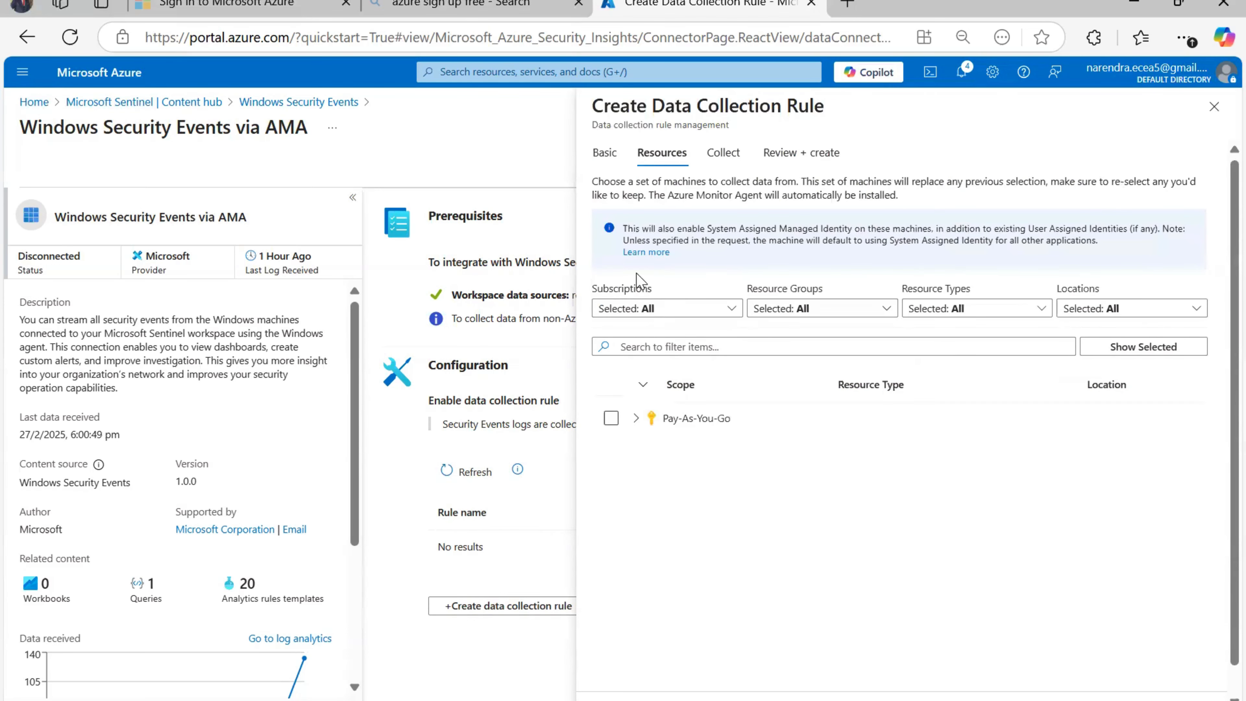
Select the sentinalsecurityevents virtual machine under Pay-As-You-Go and testsentinal as the rule's resource, and continue to event collection.
drag(627, 184, 1201, 189)
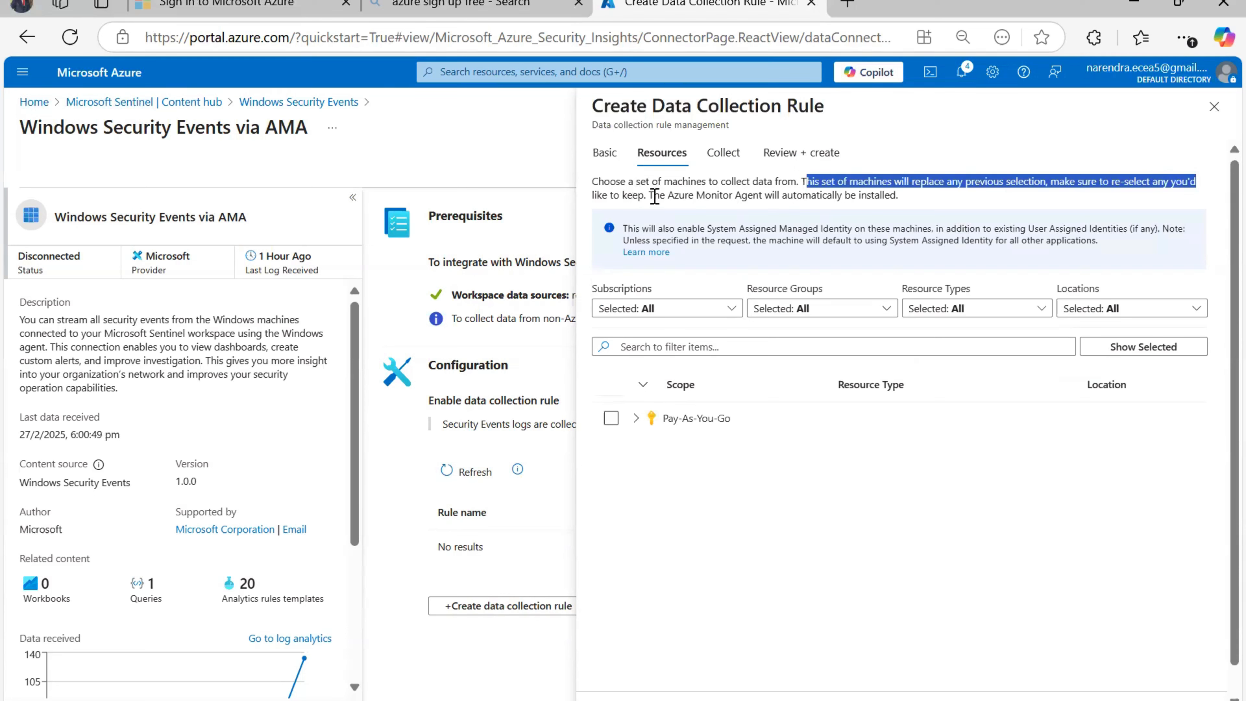
drag(654, 197, 903, 198)
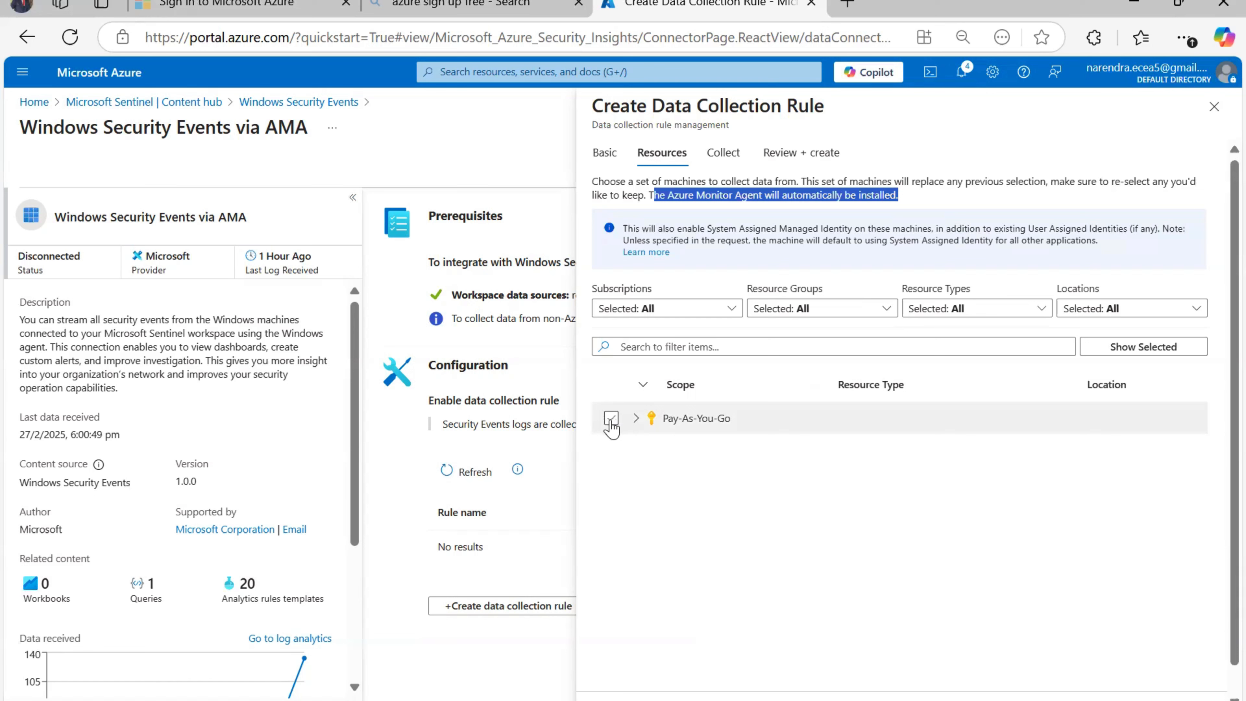
click(634, 420)
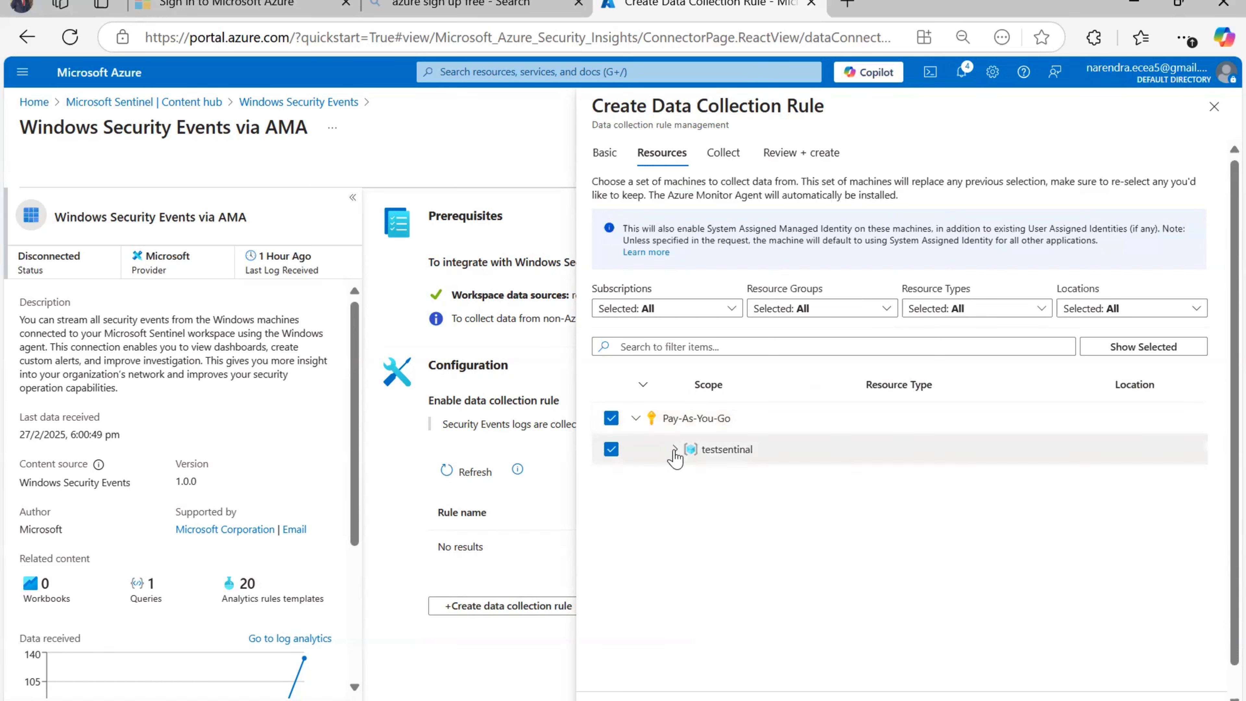
click(675, 451)
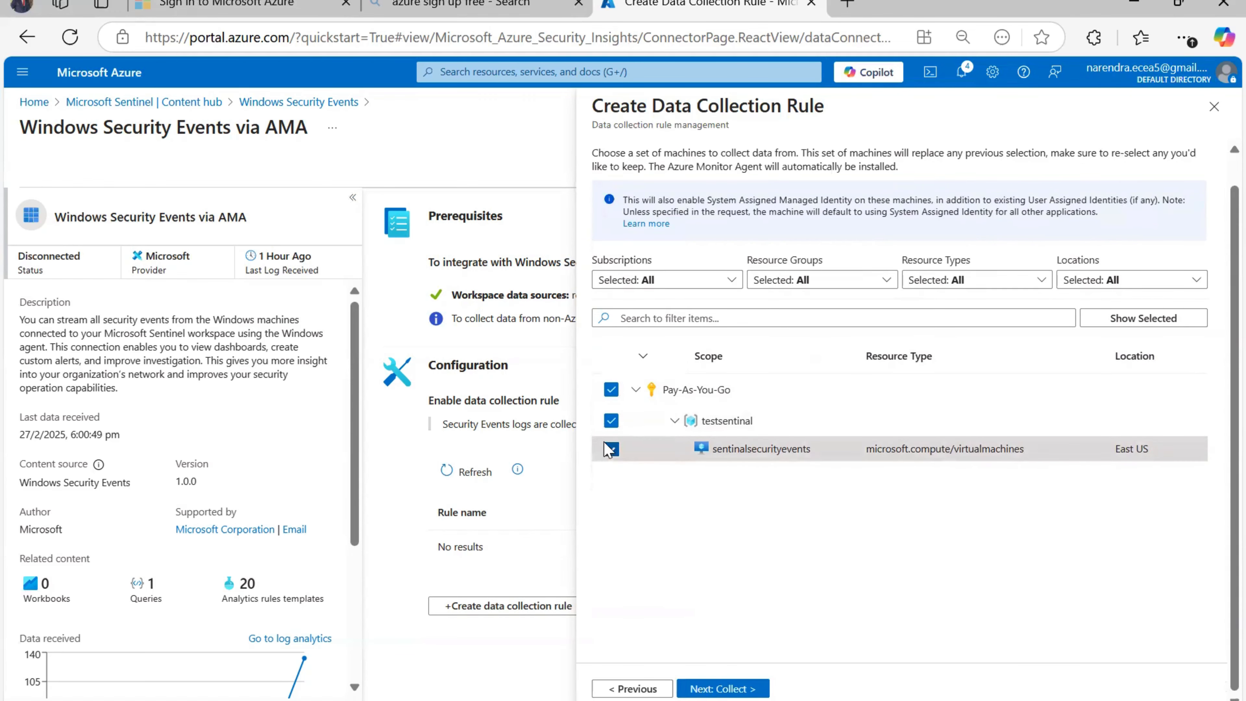
click(612, 449)
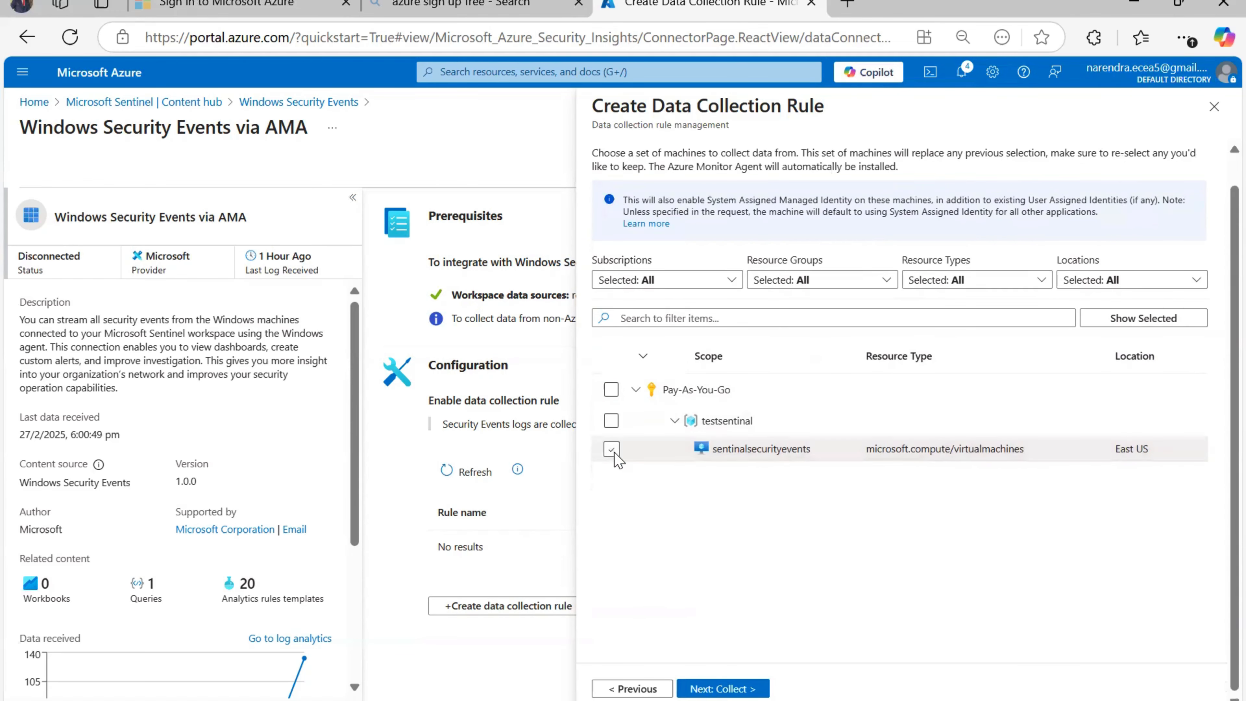
click(612, 390)
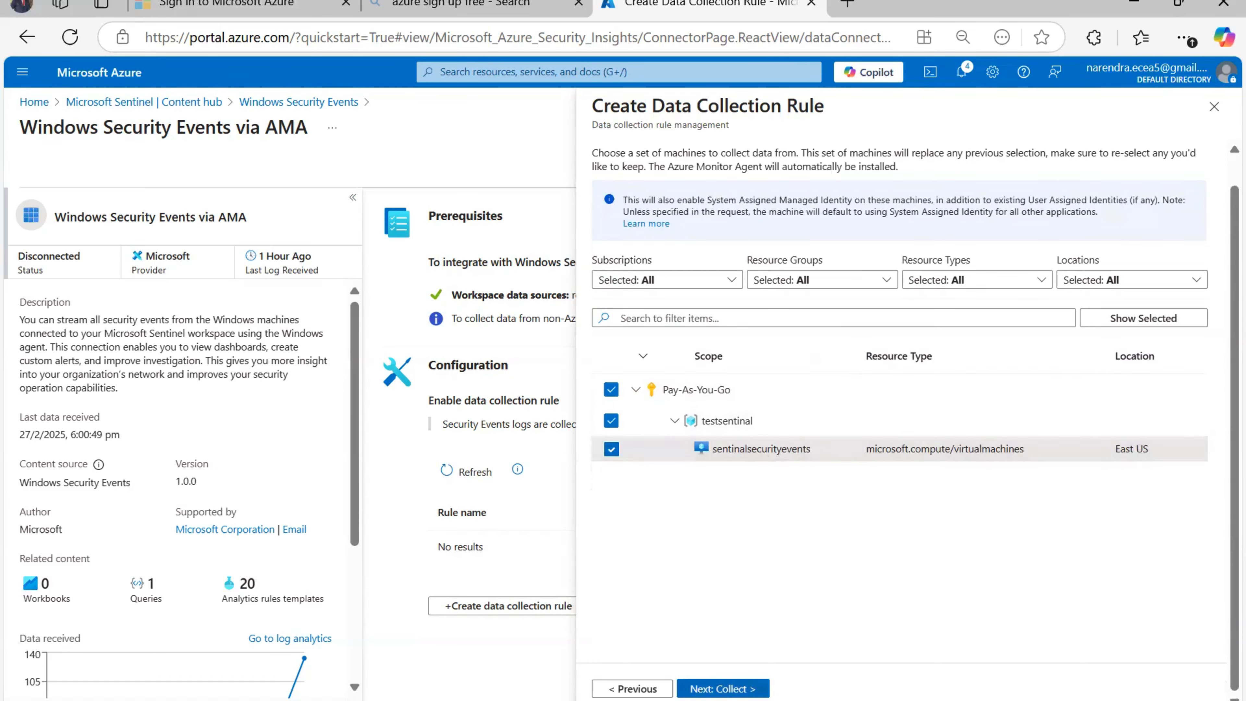
click(722, 688)
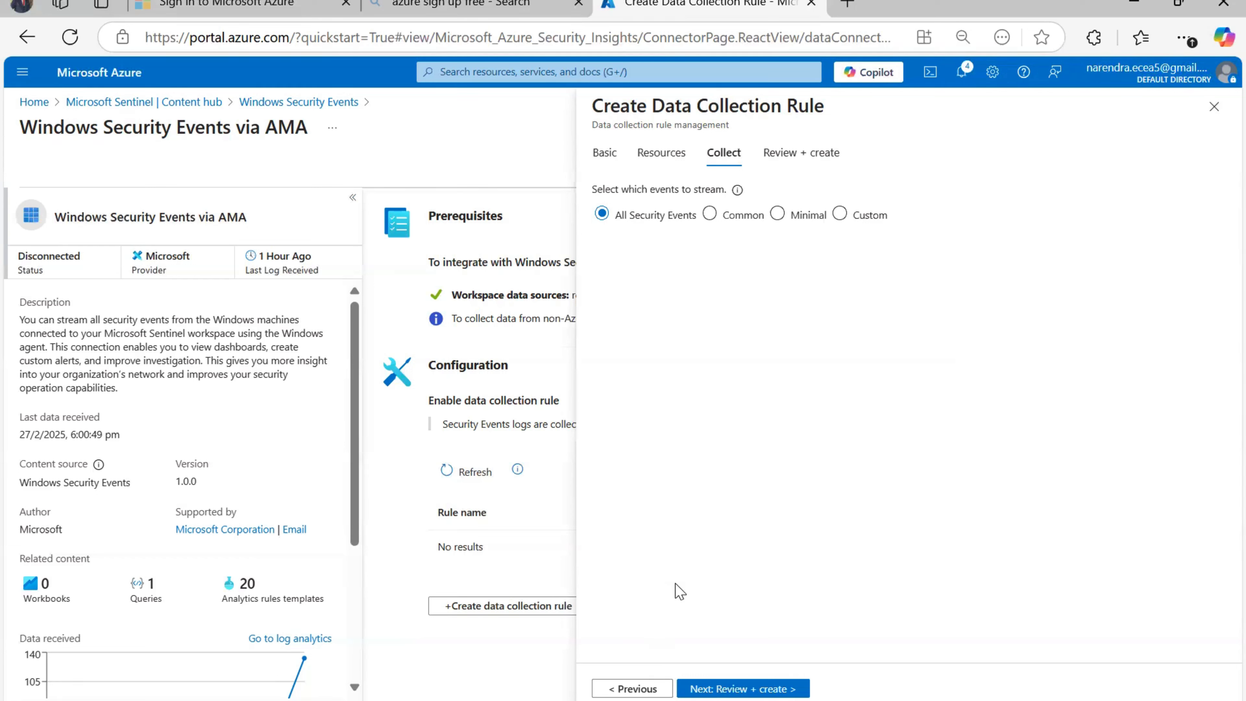
Compare the event streaming options, choose All Security Events for the data collection rule, and continue to its review.
drag(609, 186, 706, 189)
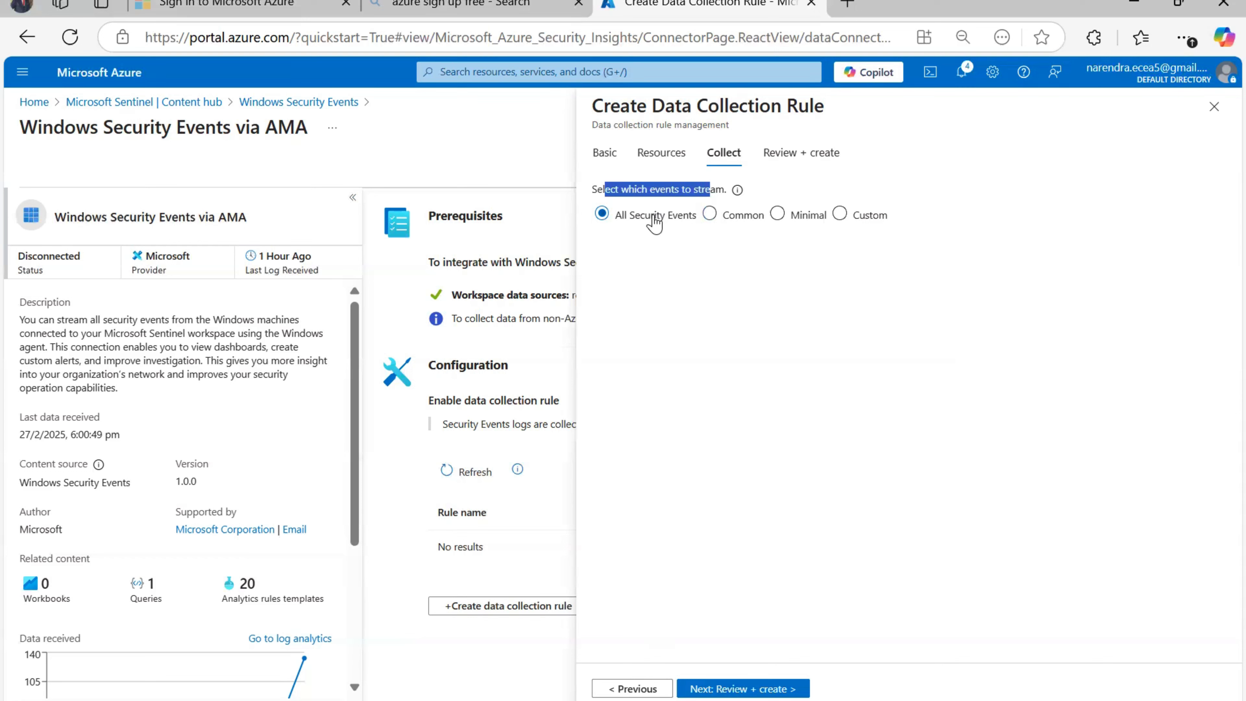
click(710, 215)
click(776, 217)
click(840, 214)
click(701, 268)
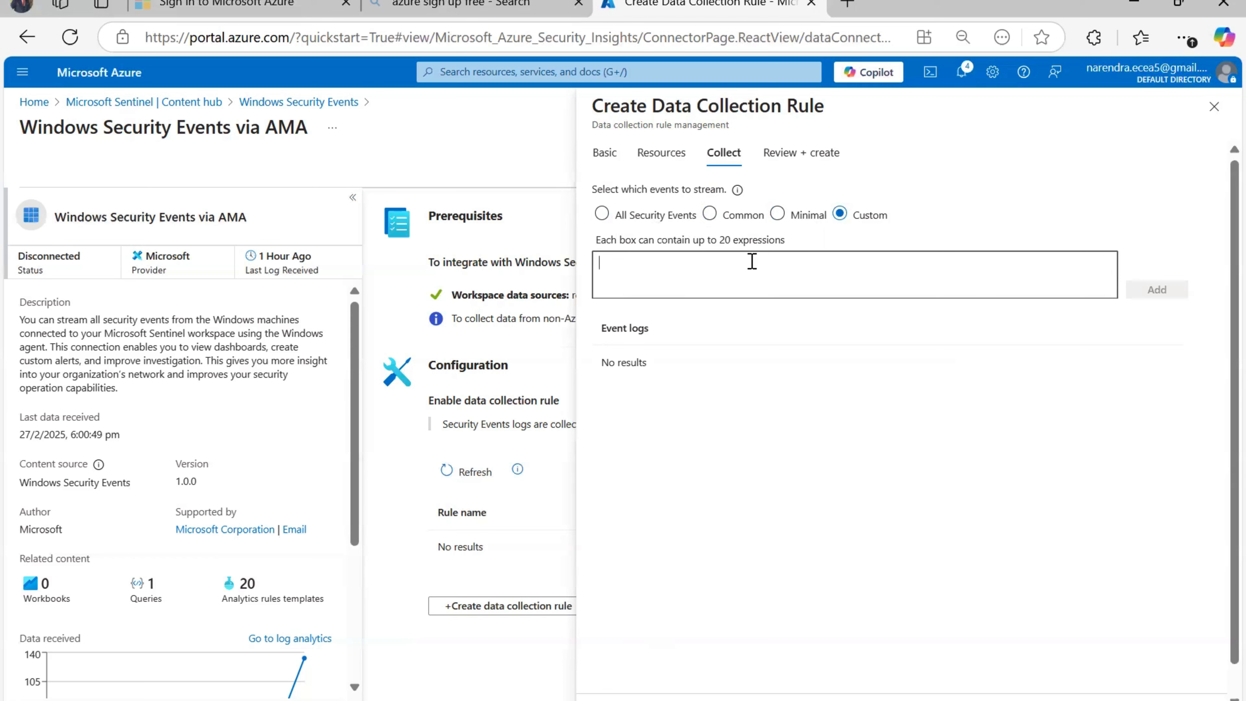
click(602, 214)
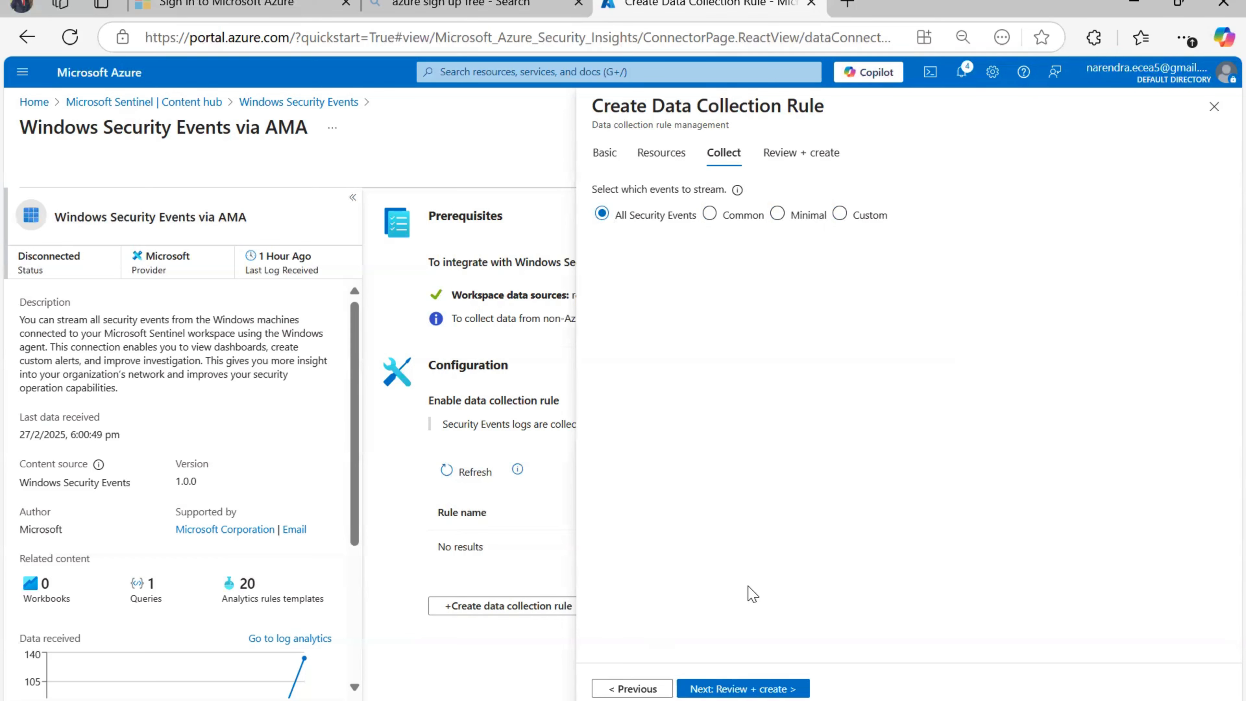
click(728, 690)
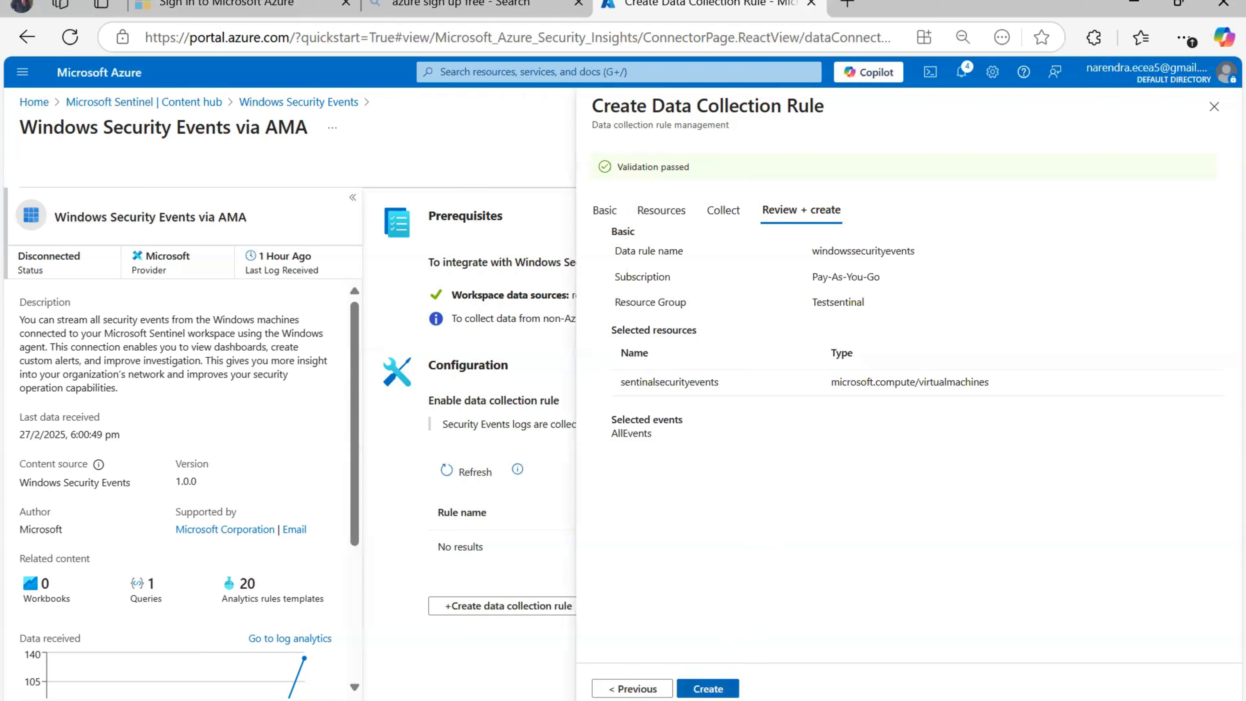
Create the windowssecurityevents data collection rule, close its creation pane, and refresh the connector's rule list.
click(708, 689)
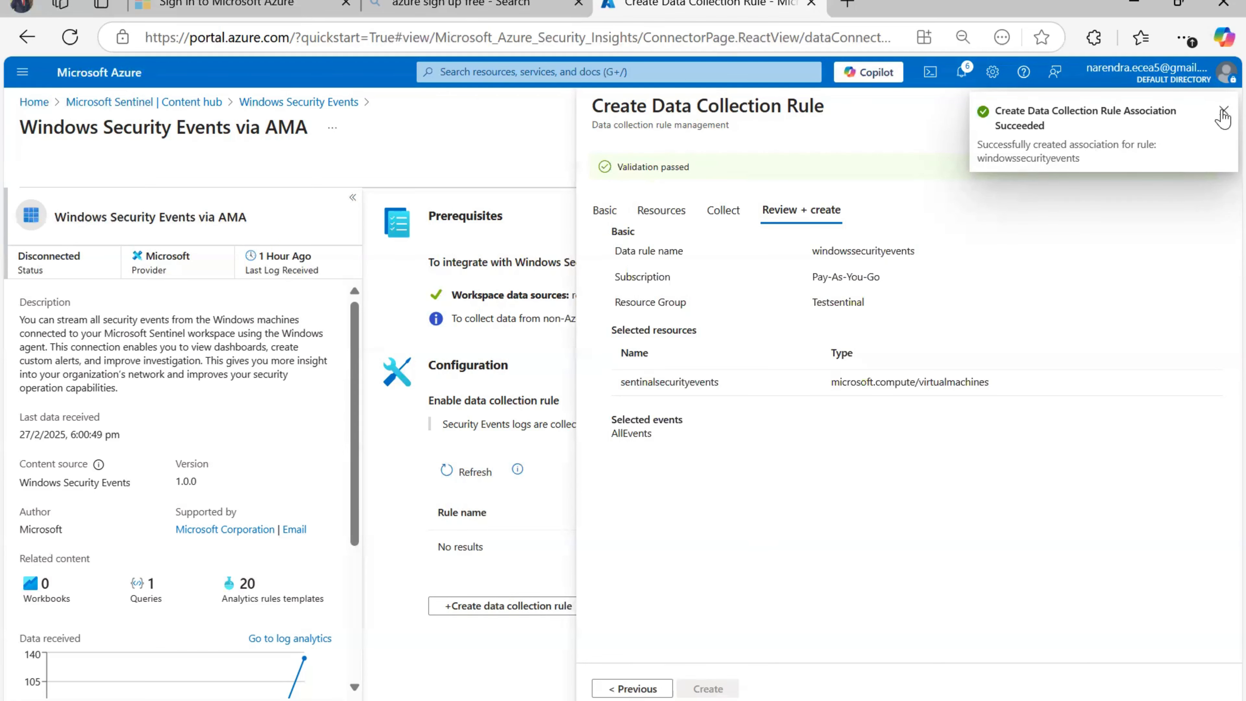
click(1222, 111)
click(1214, 108)
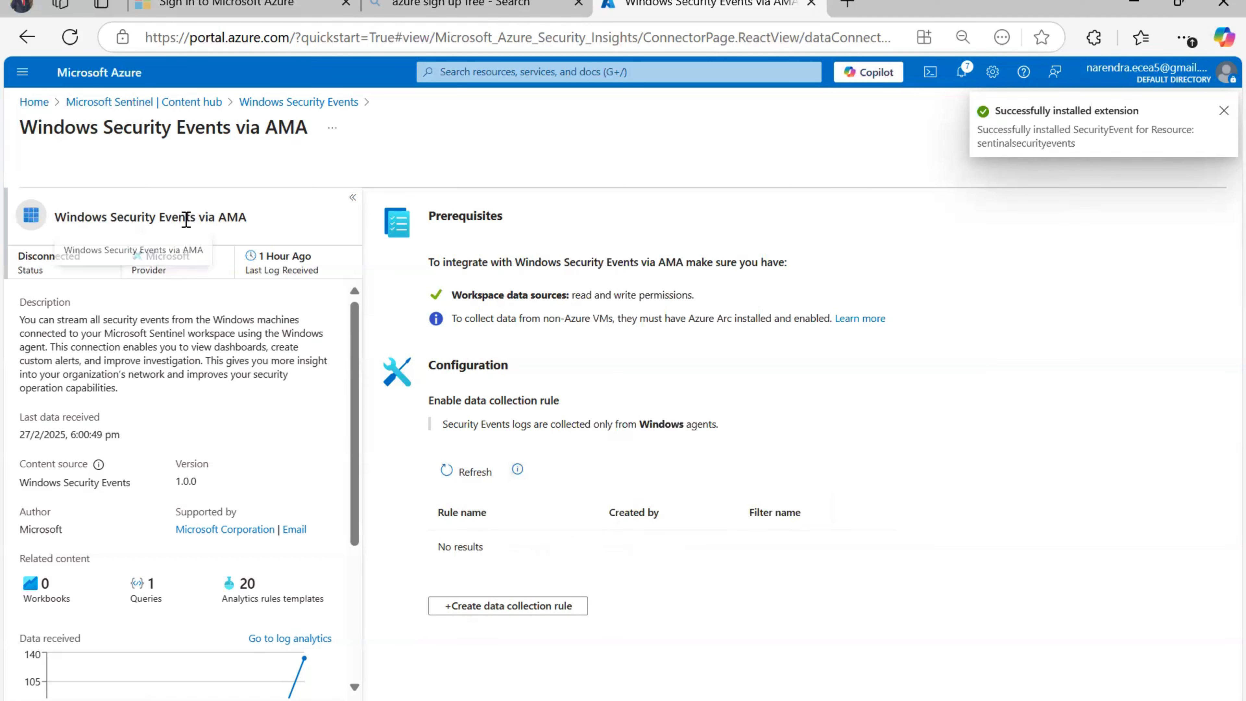
click(479, 474)
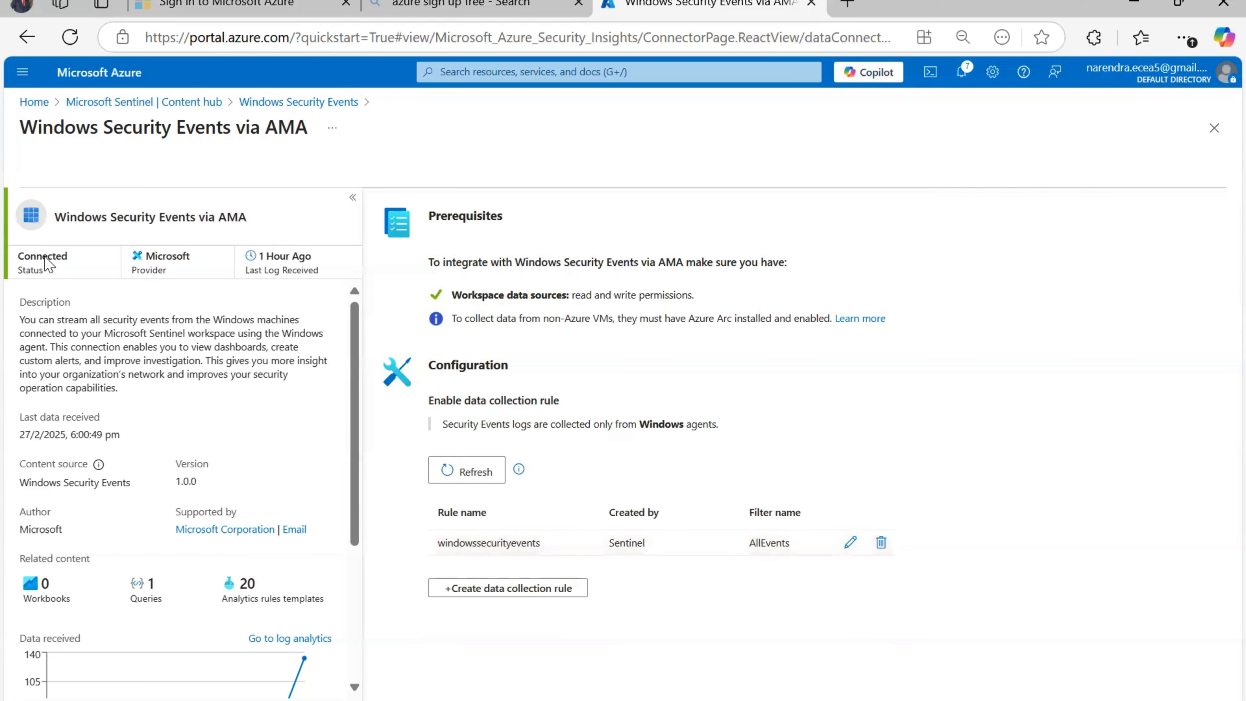
Examine the Windows Security Events via AMA connector's connection status, description and received-data chart.
double_click(43, 258)
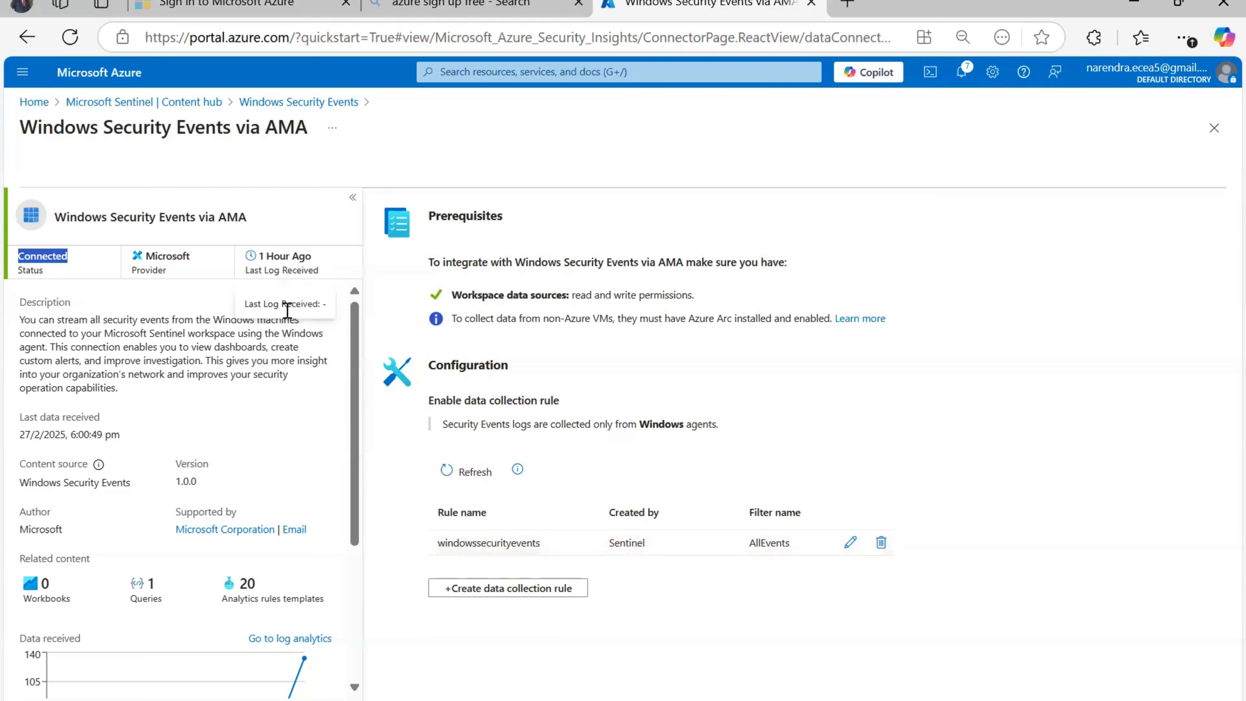
scroll(287, 309, down, 3)
scroll(282, 314, up, 3)
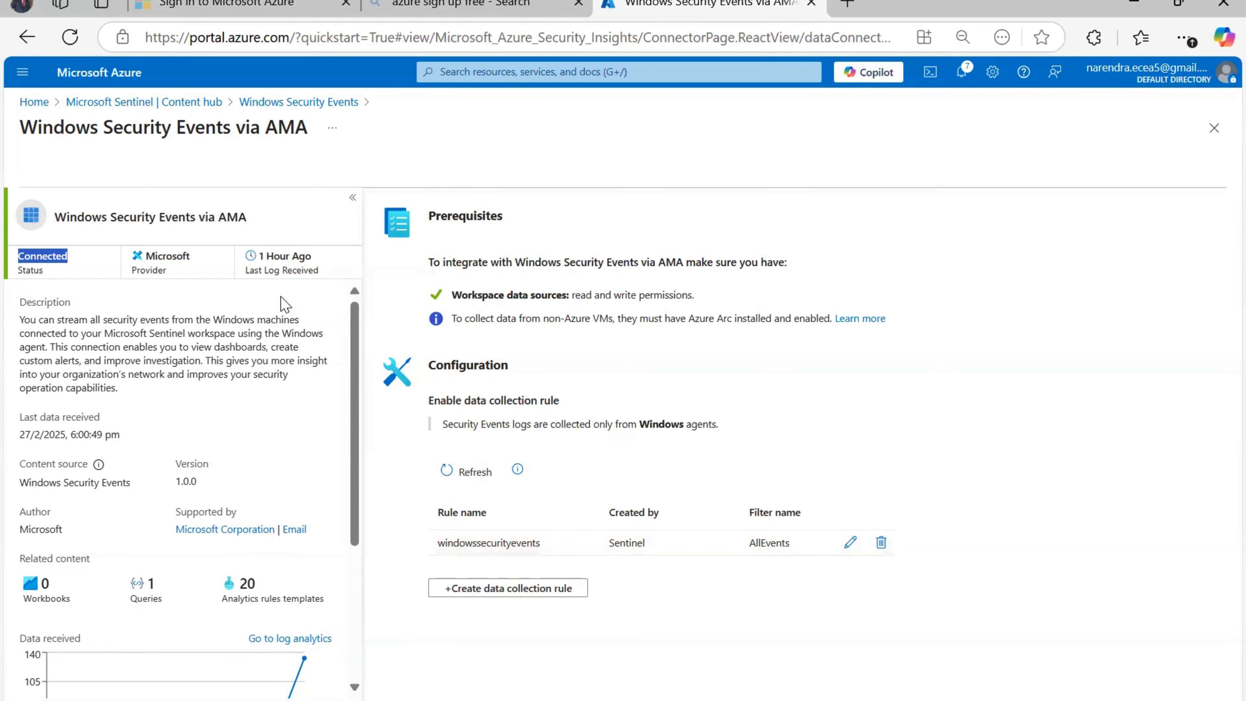
scroll(247, 436, down, 5)
scroll(247, 373, up, 5)
scroll(250, 363, down, 2)
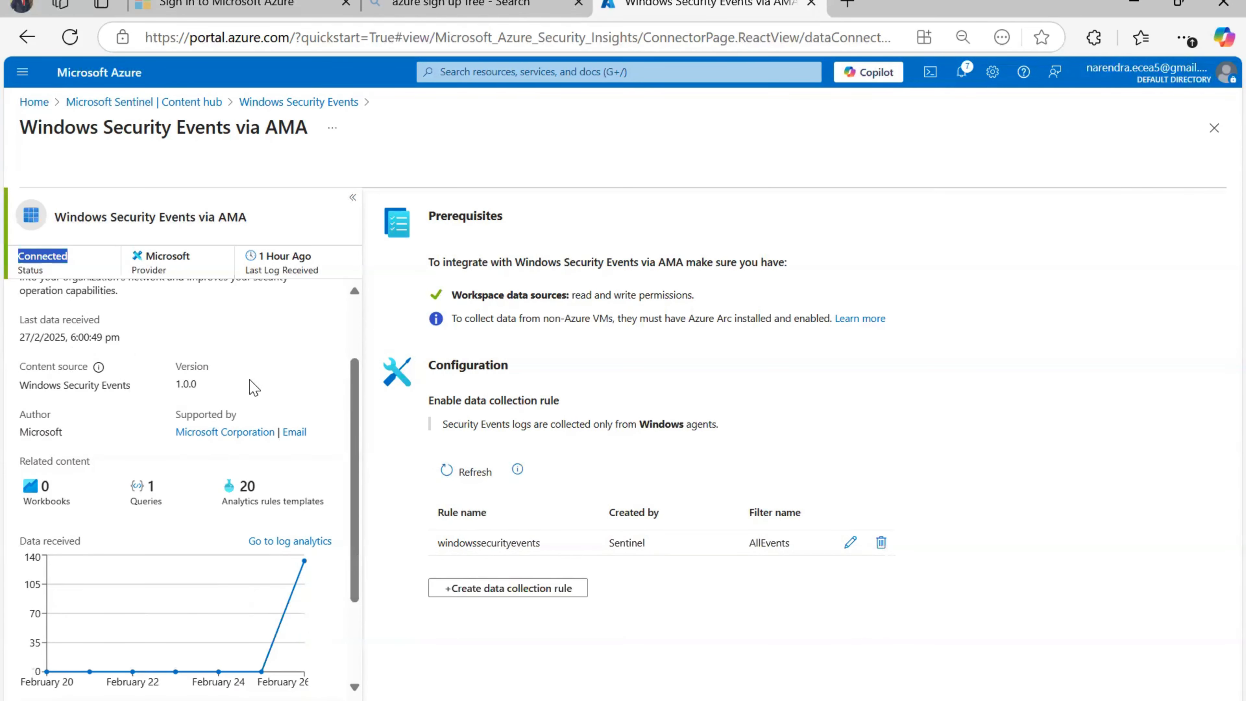
scroll(253, 387, up, 2)
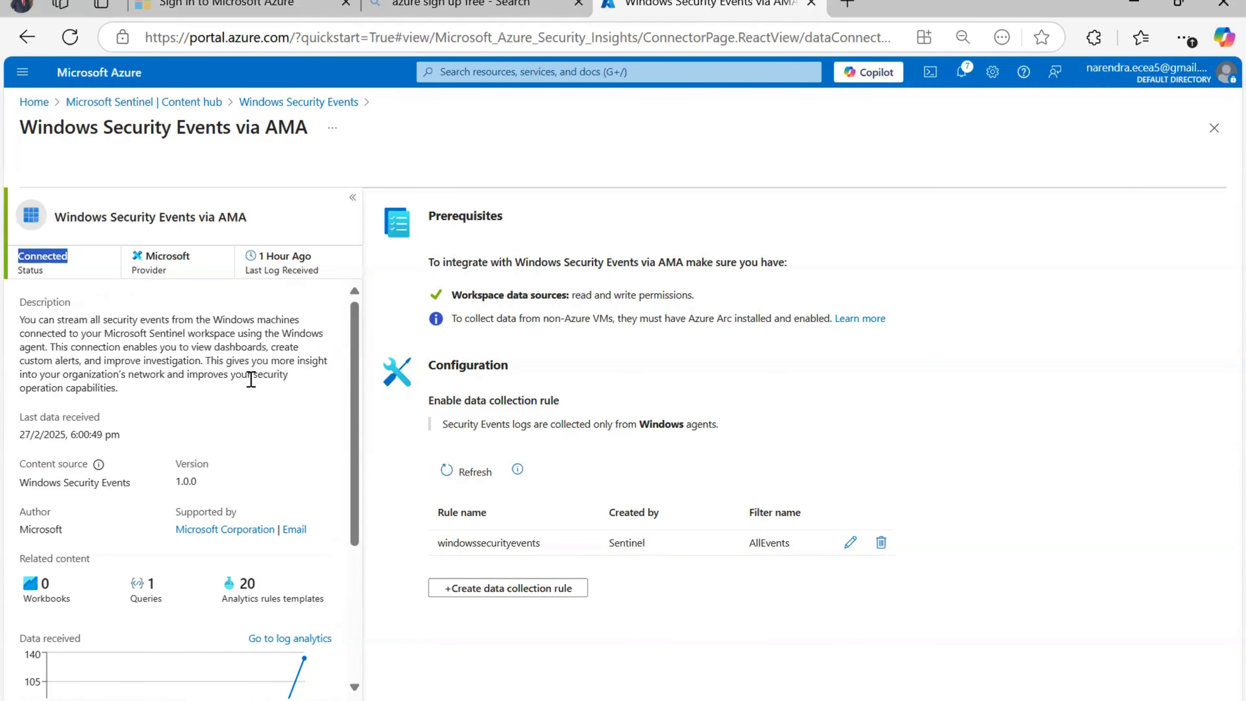
scroll(251, 378, down, 3)
scroll(255, 387, up, 3)
drag(353, 445, 362, 413)
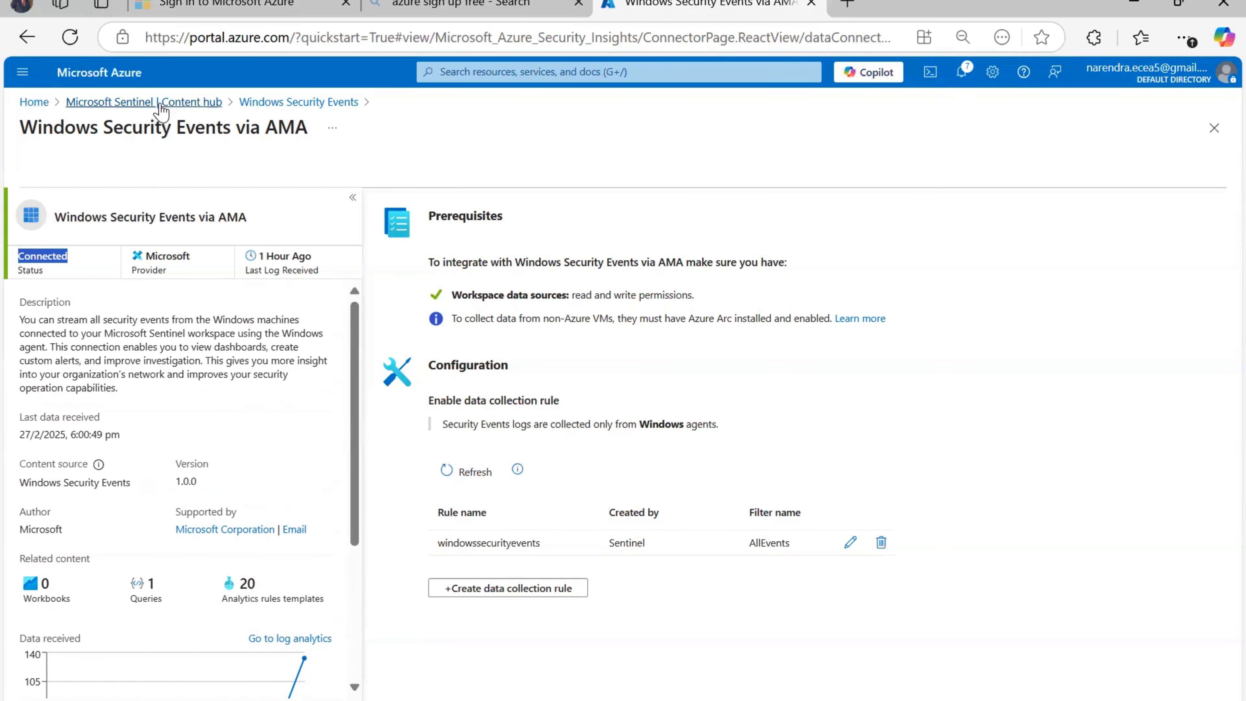
Return to Microsoft Sentinel, open an empty log query without the Queries hub, and set its time range to Last 30 minutes.
click(161, 103)
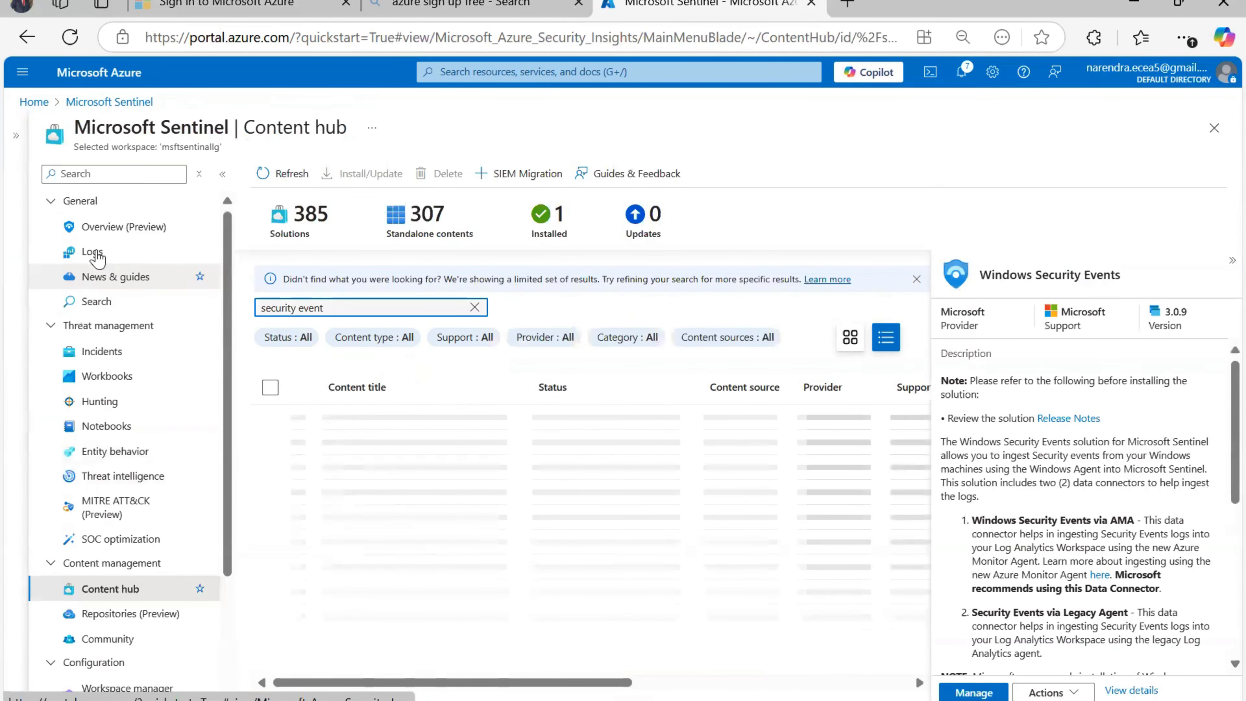
click(93, 252)
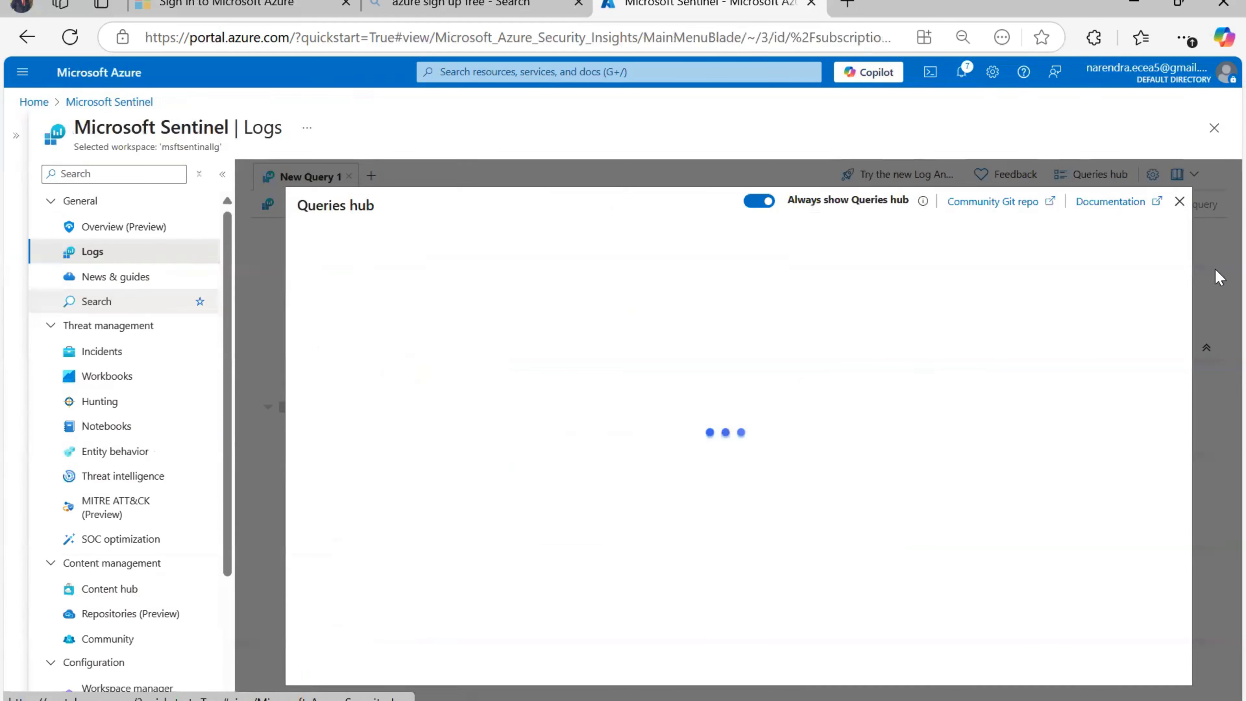
click(1179, 201)
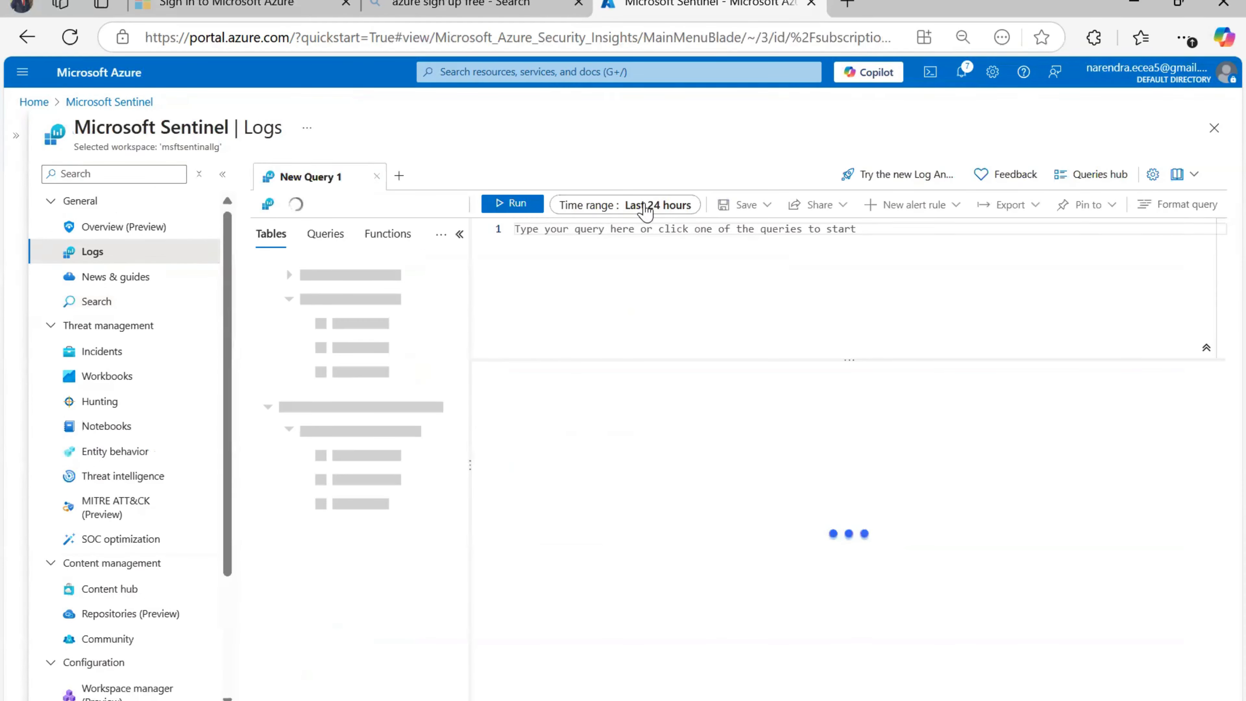
click(647, 210)
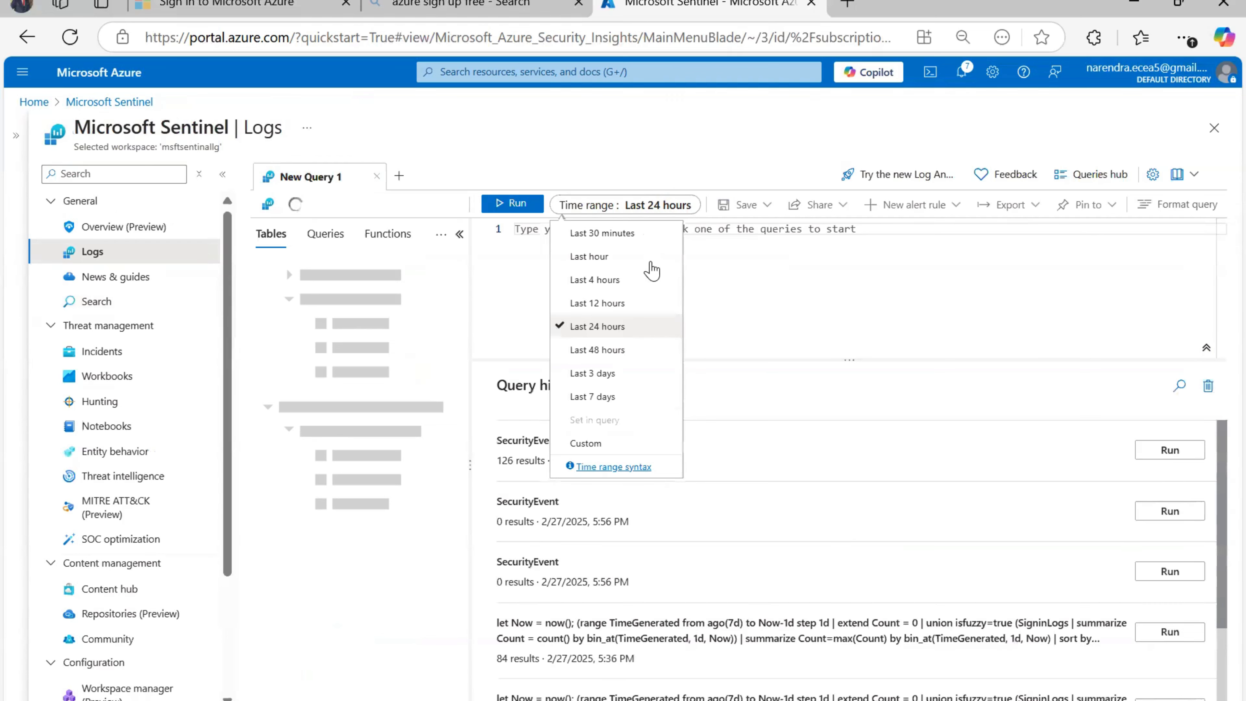
click(608, 232)
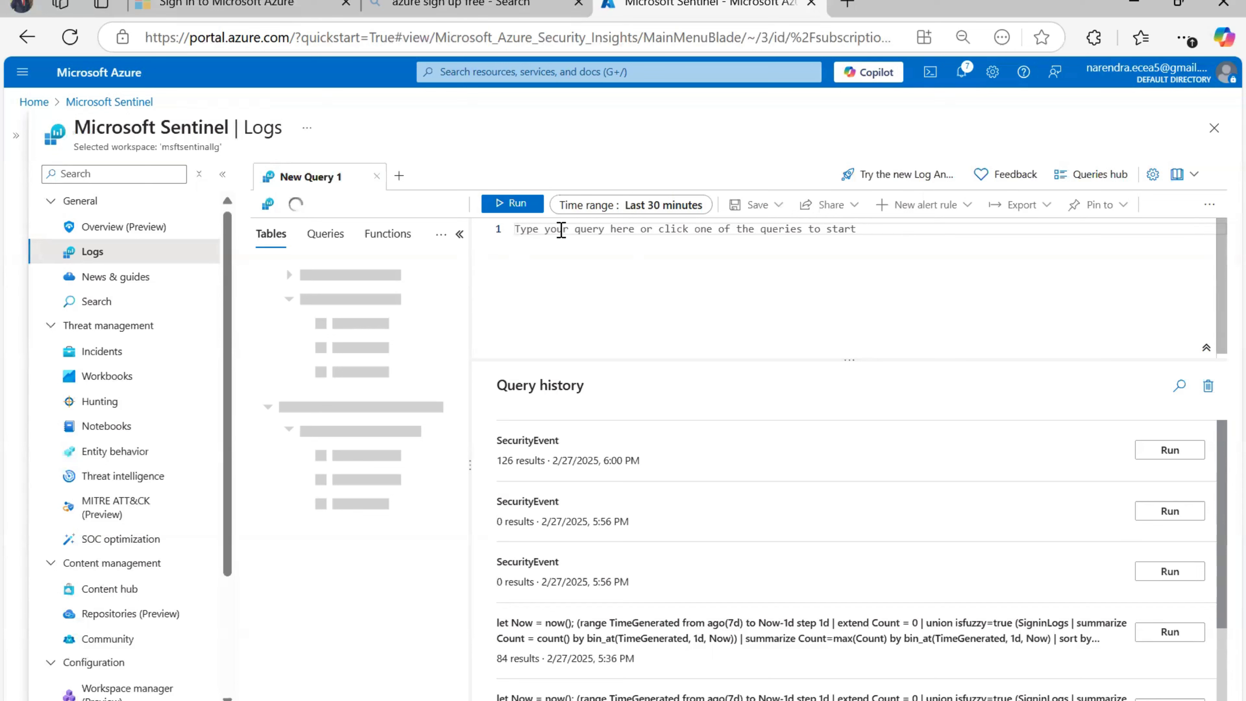
Try to run the log query securityEvent.
text(securi)
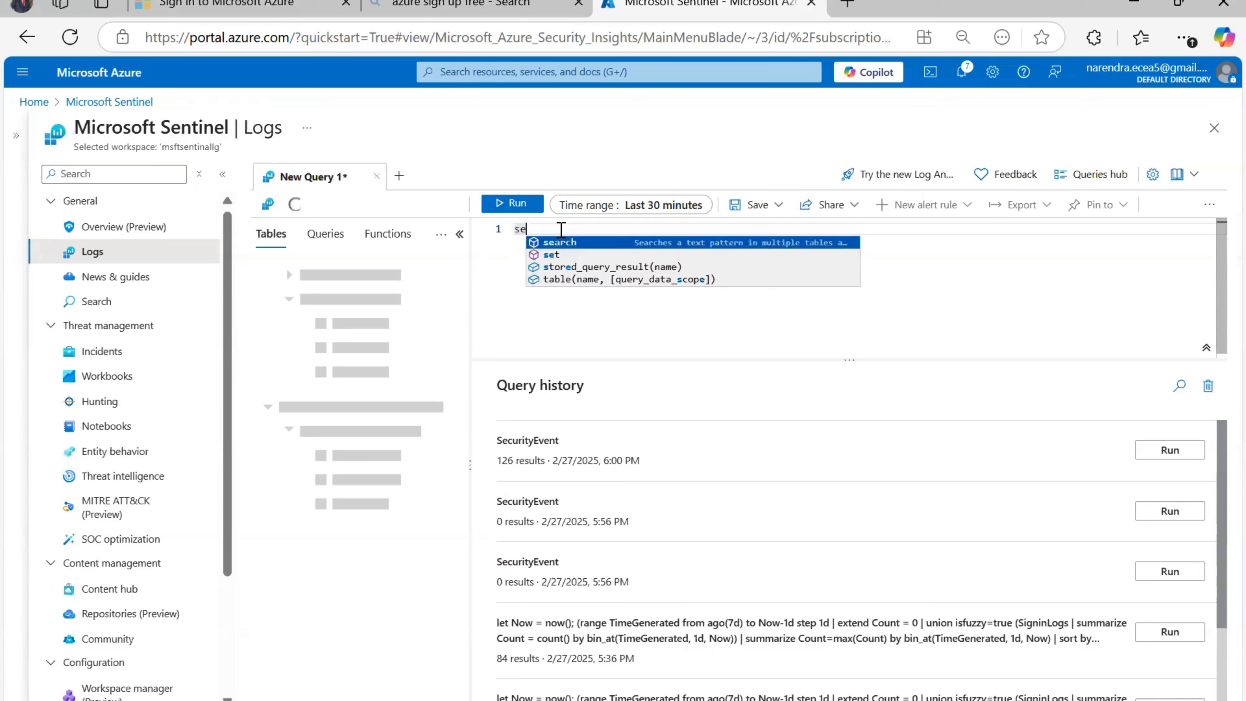
key(BackSpace)
key(BackSpace)
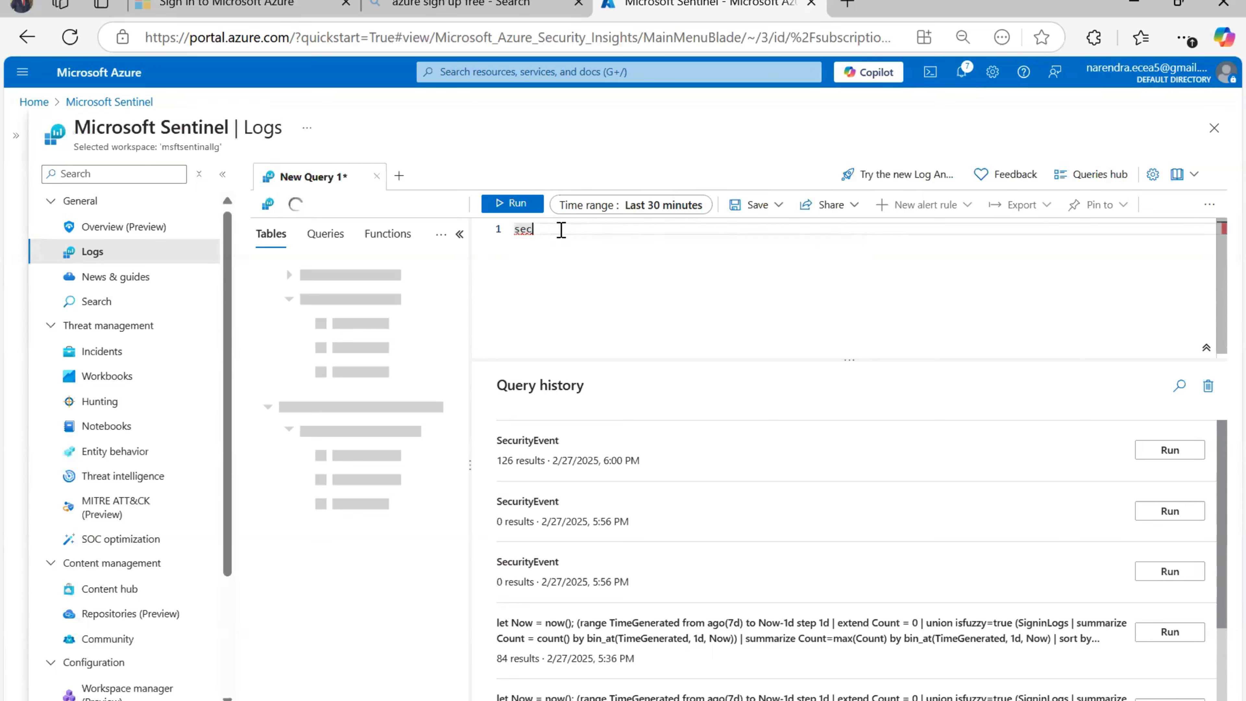
key(BackSpace)
key(BackSpace)
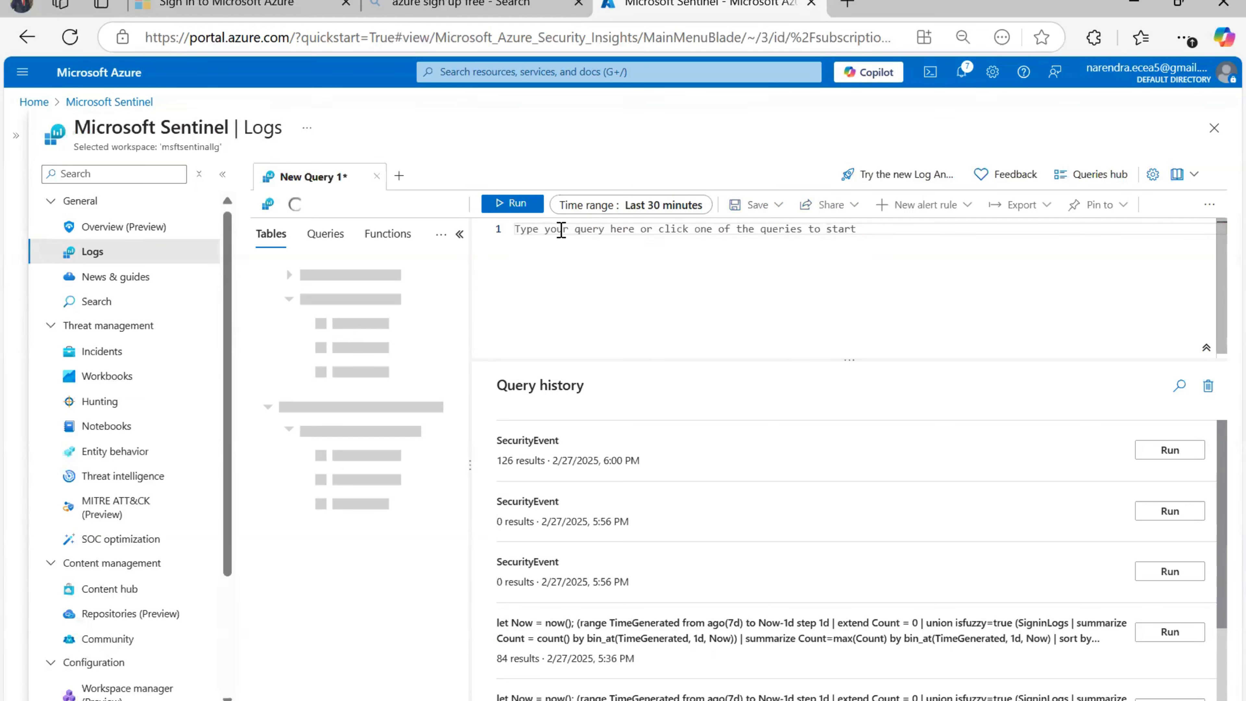
text(secu)
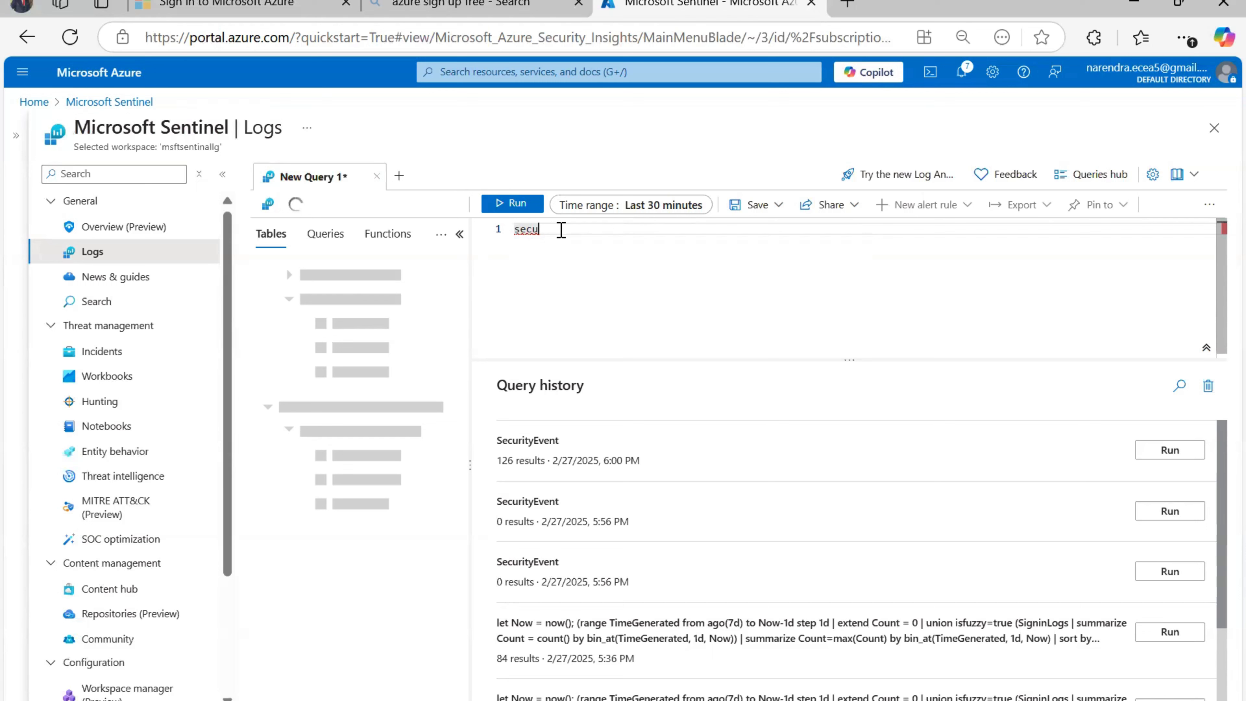
text(rrityEvent)
click(520, 205)
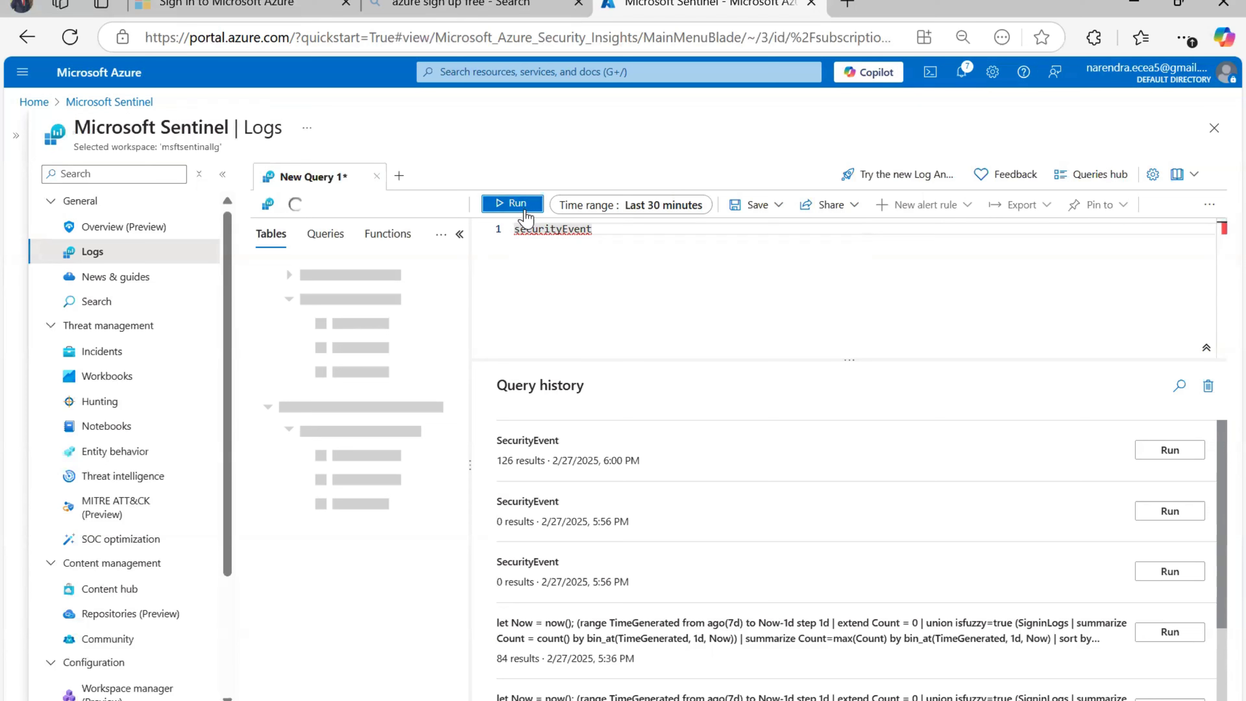
Replace the query text with the SecurityEvent table from the Microsoft Sentinel table group and run the query.
click(588, 231)
click(265, 416)
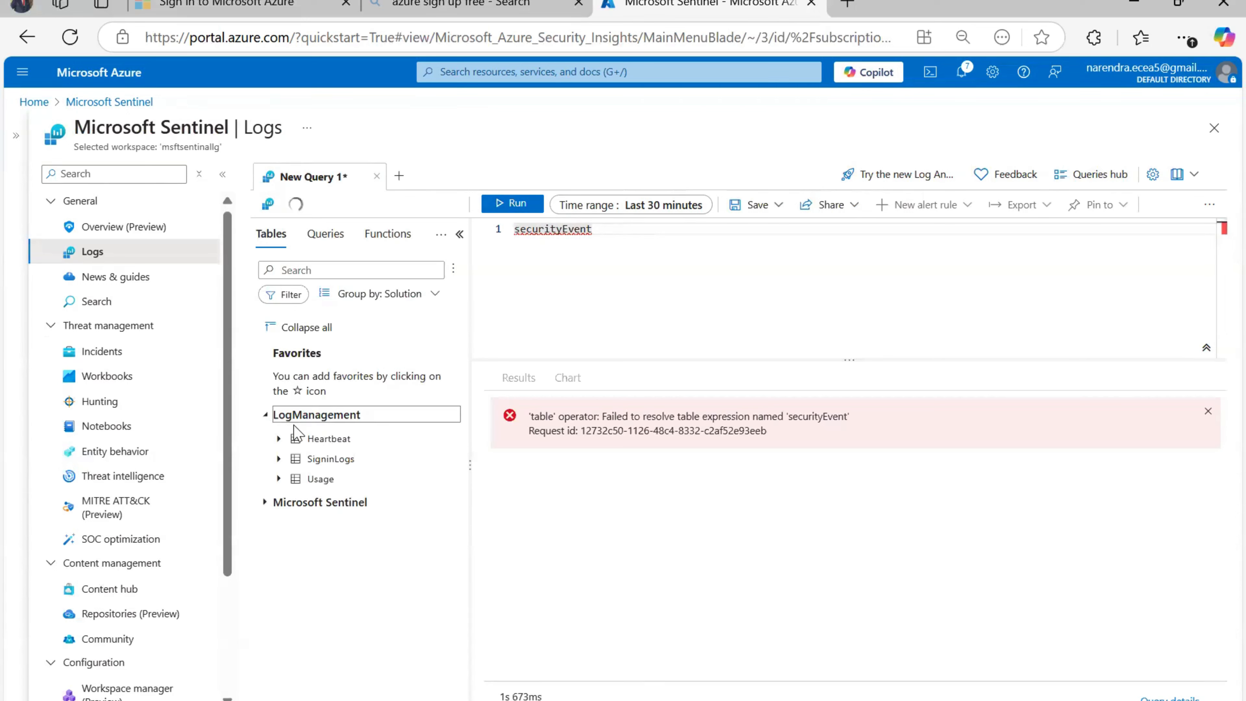
click(268, 502)
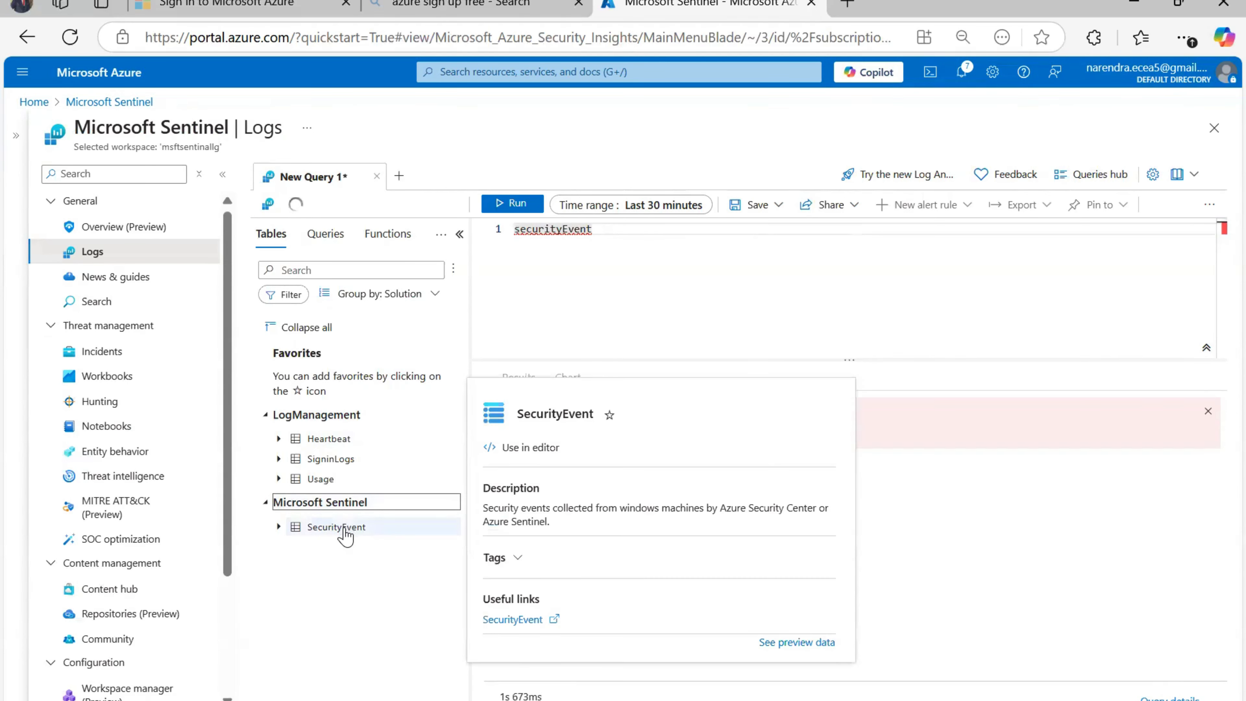
double_click(346, 529)
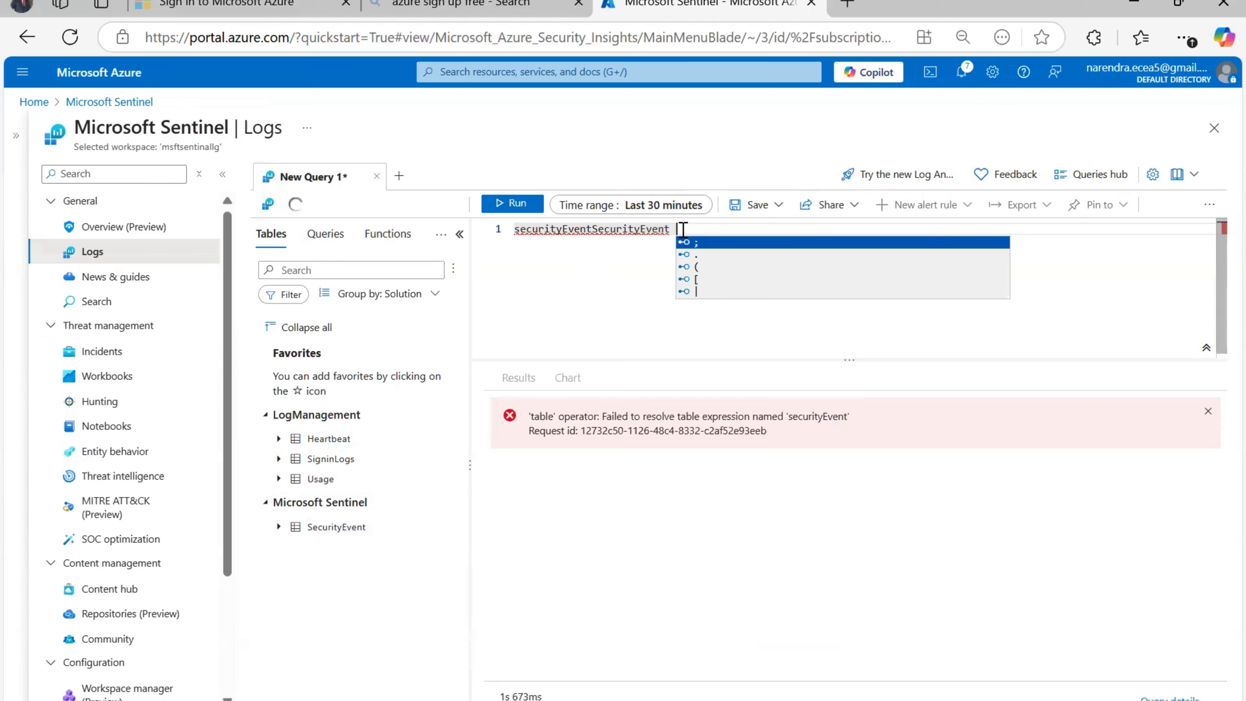
key(ctrl+z)
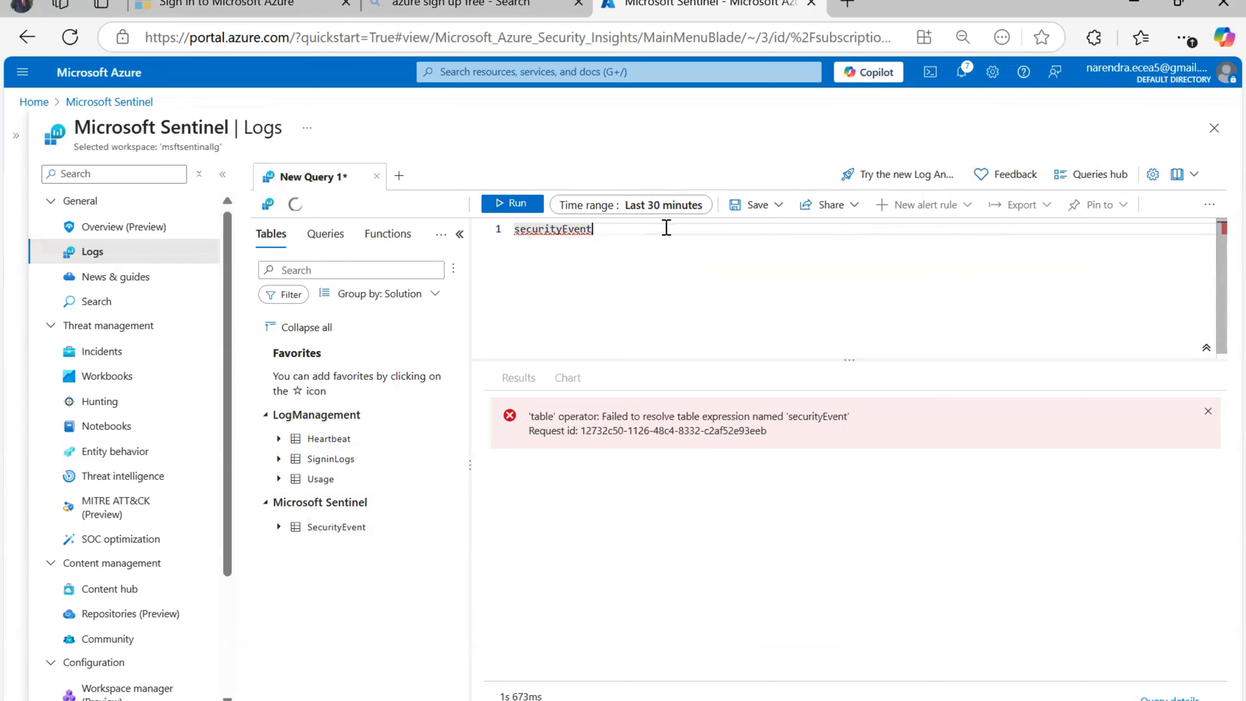
key(ctrl+z)
double_click(335, 529)
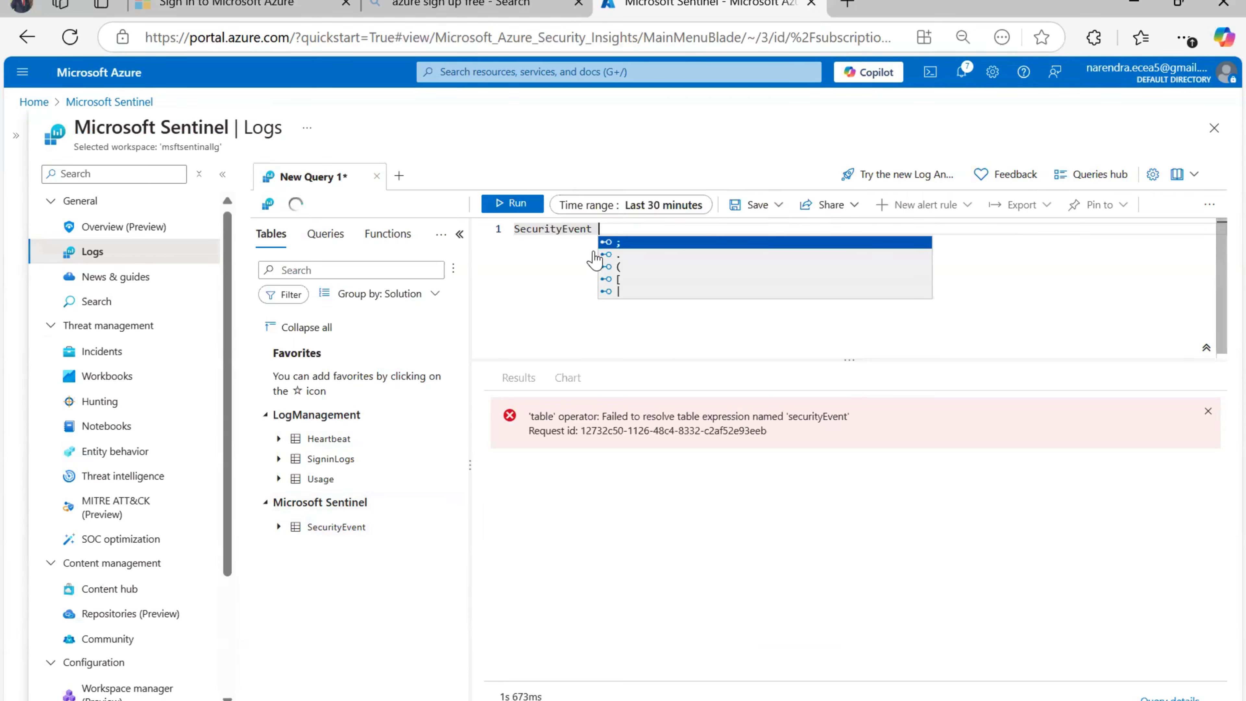
click(503, 204)
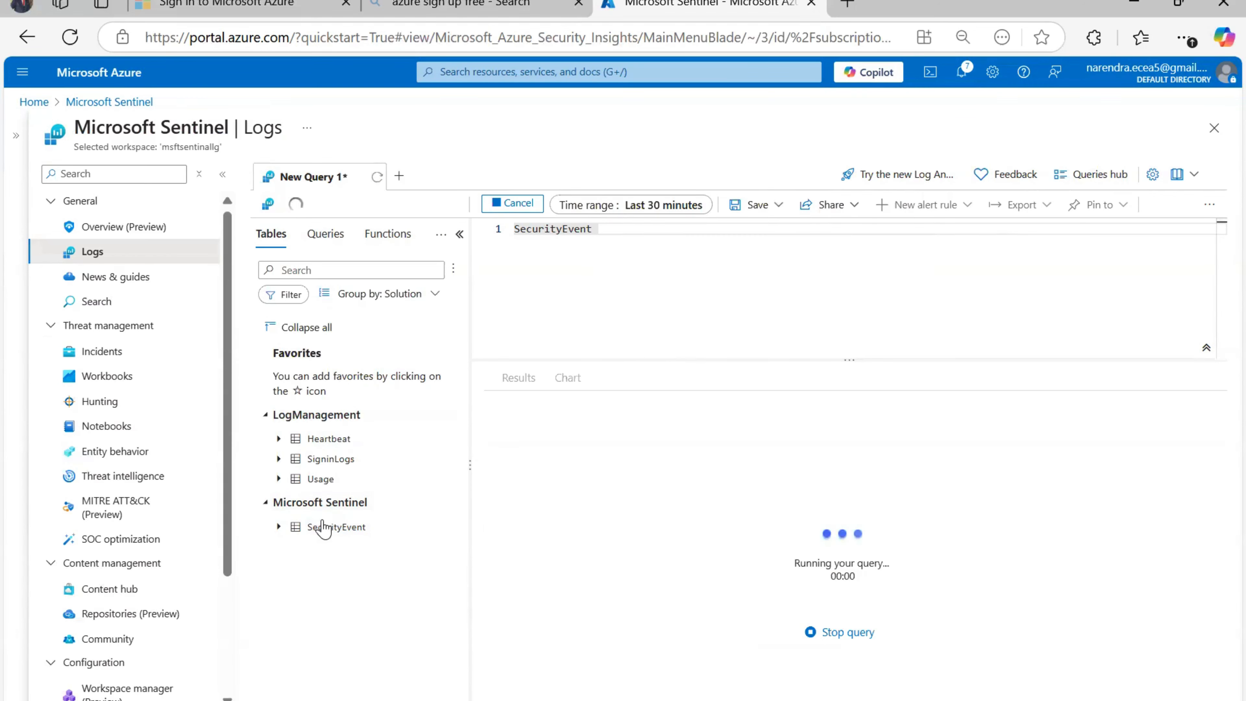
mouse_move(345, 536)
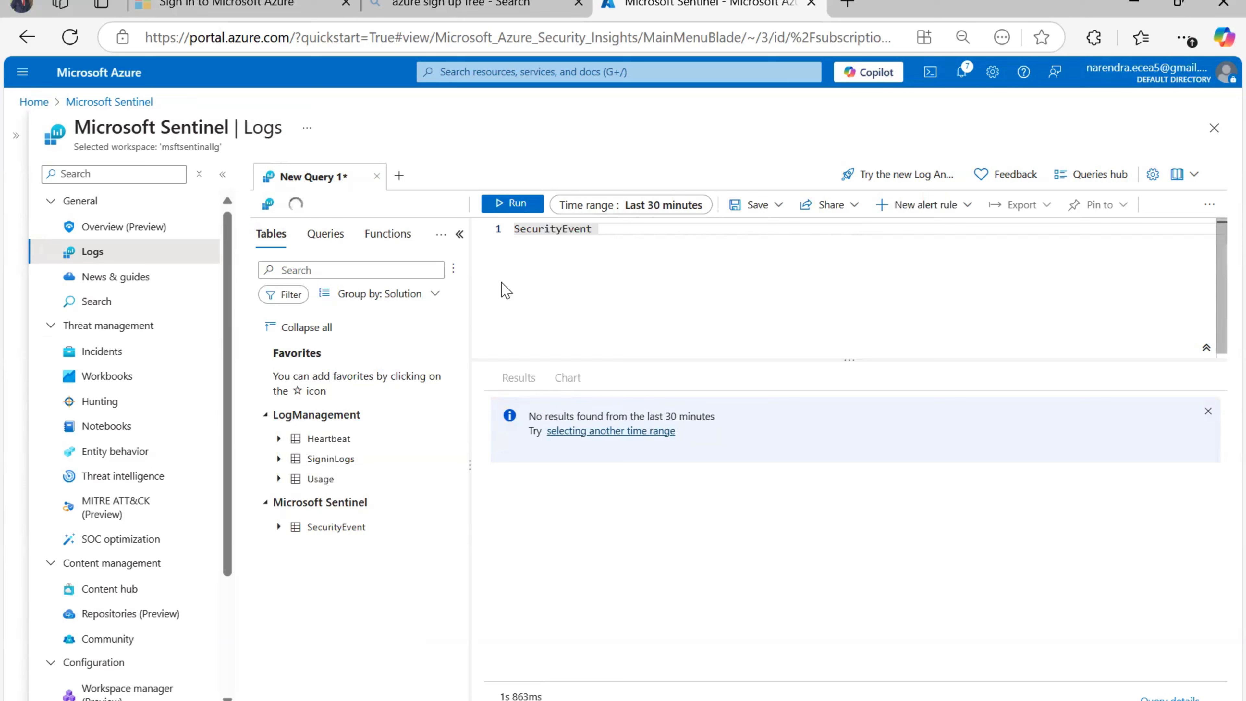
Open the Content hub, discarding the unsaved query, and filter the content by the status Installed.
scroll(135, 525, down, 2)
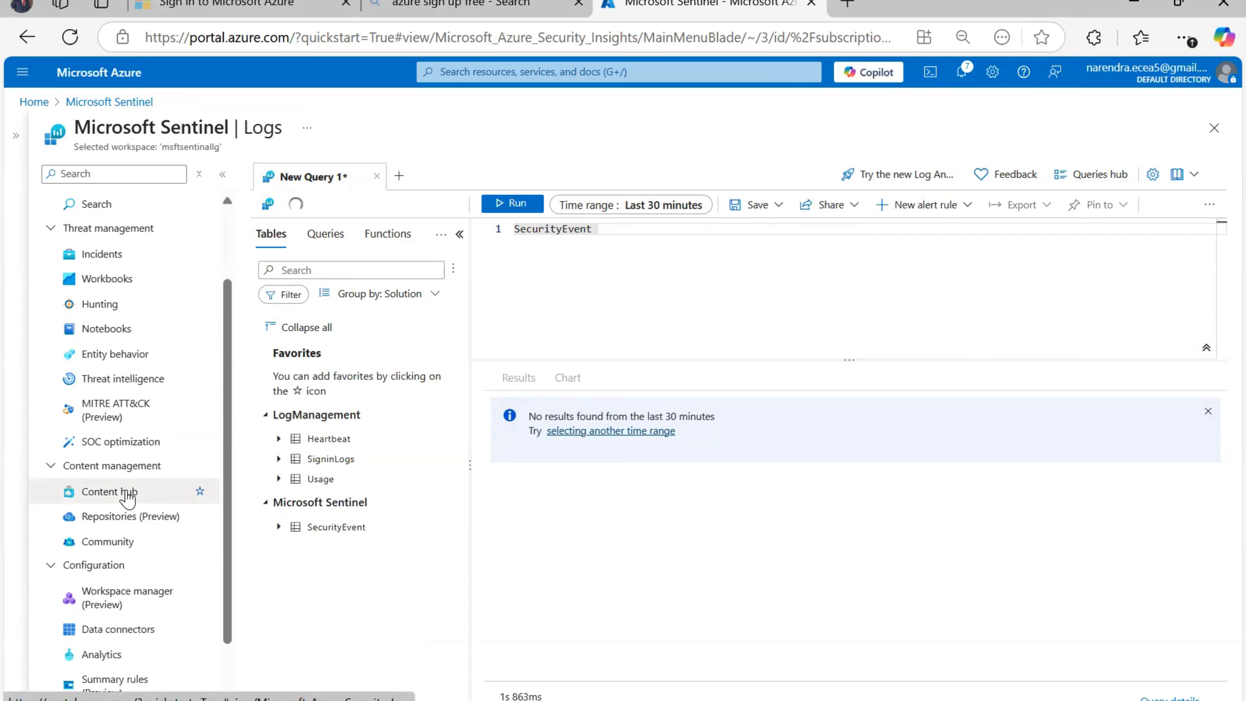
click(126, 497)
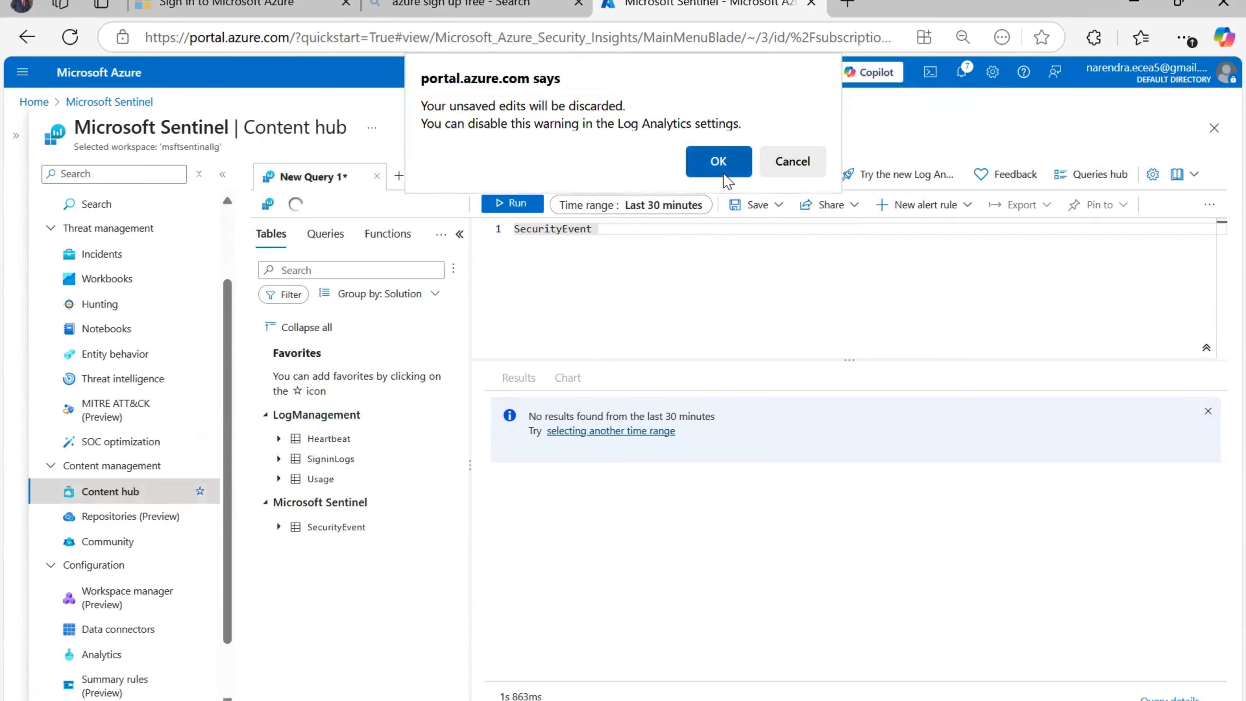
click(725, 174)
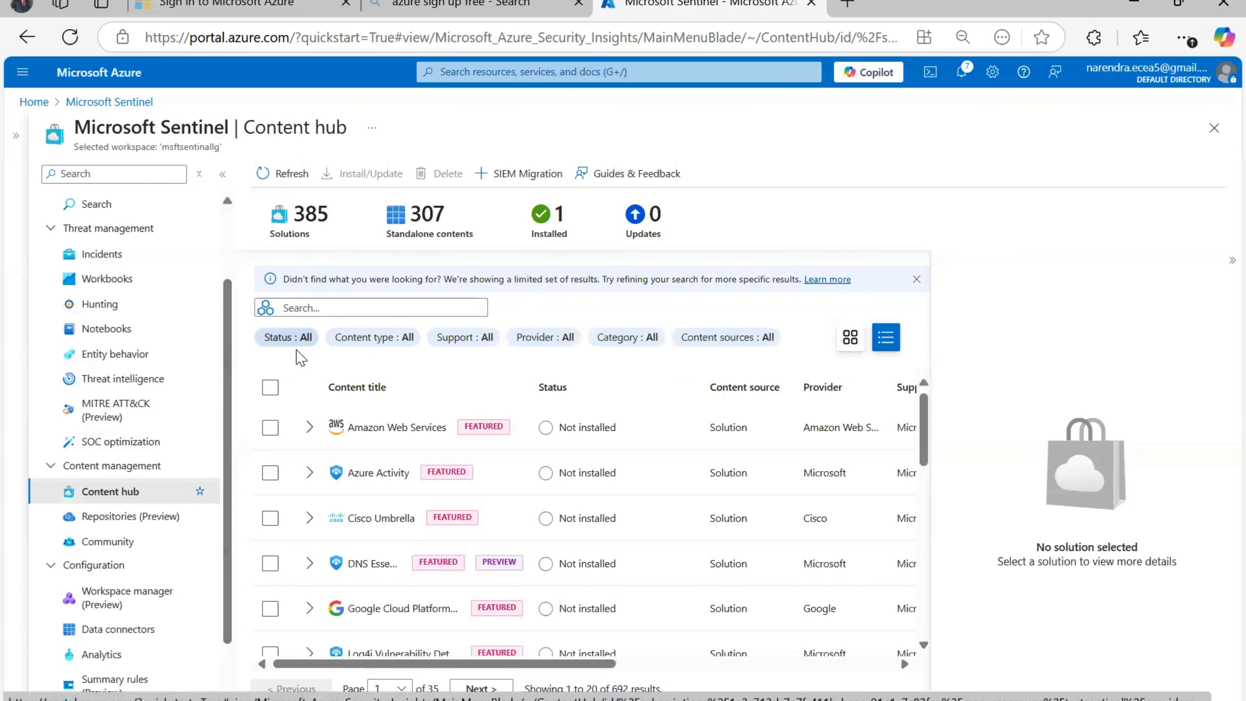
click(293, 338)
click(281, 434)
click(281, 458)
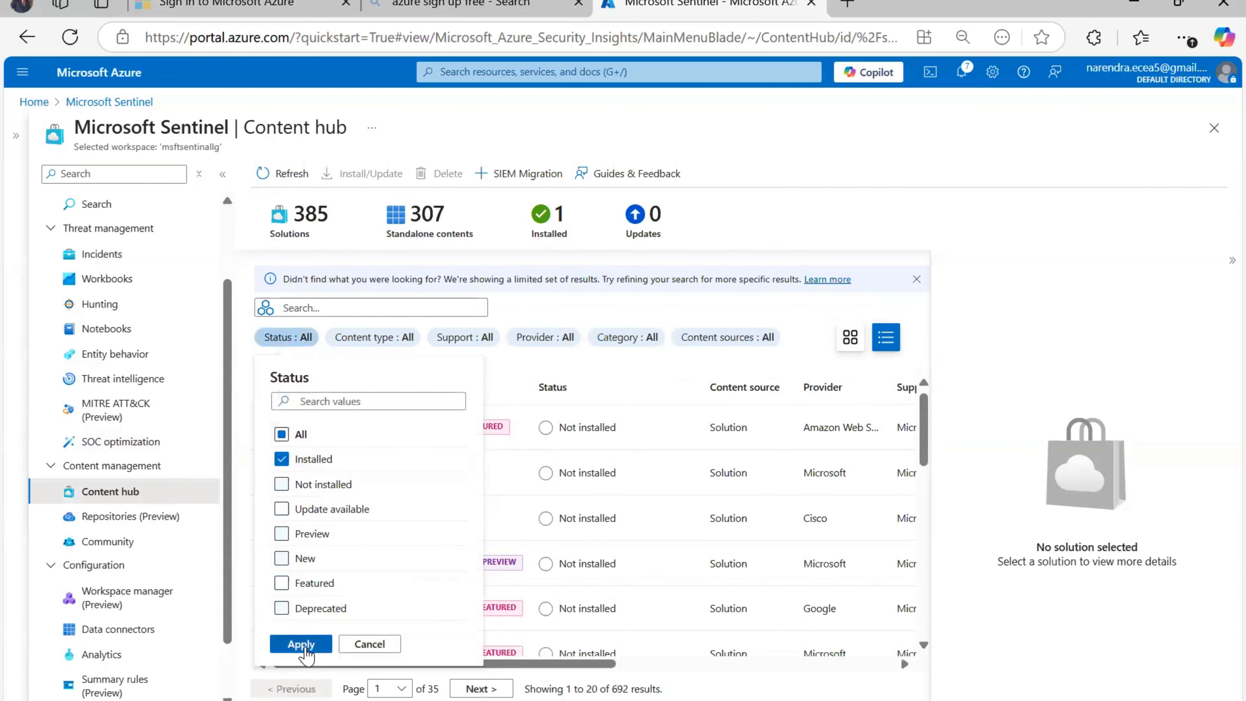
click(301, 644)
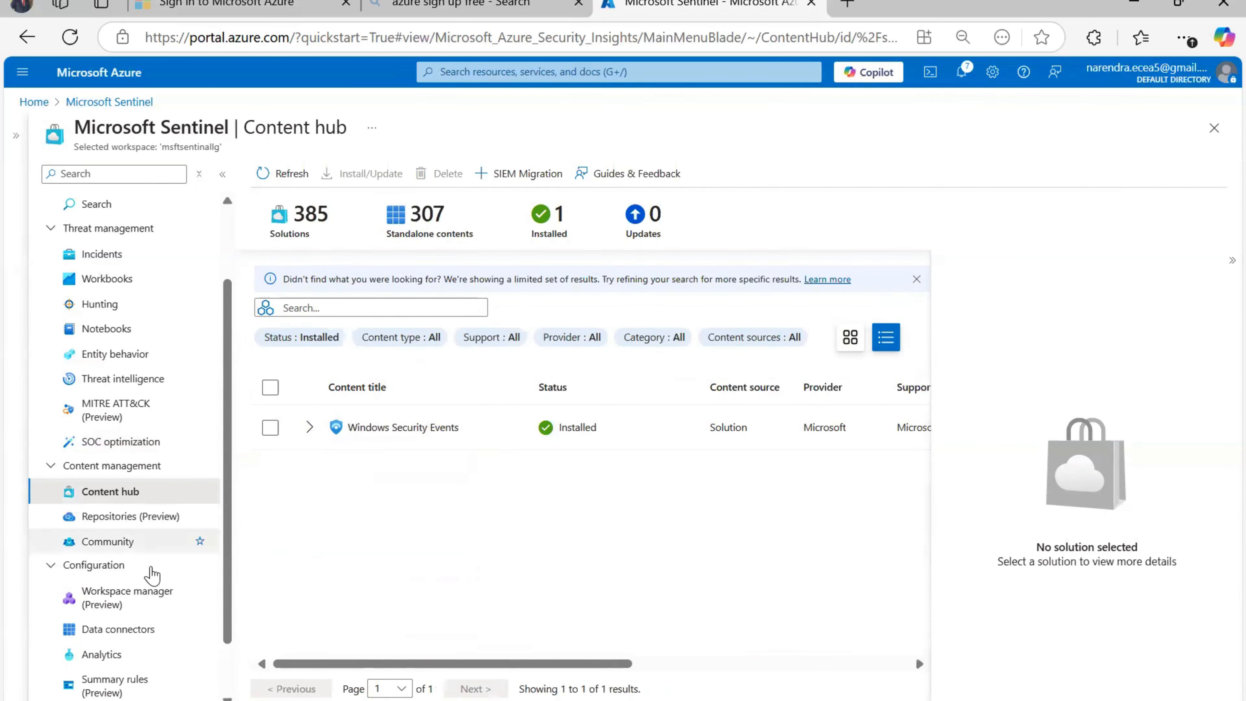
Open the Windows Security Events via AMA page from the data connectors and review its details and received-data chart.
click(113, 629)
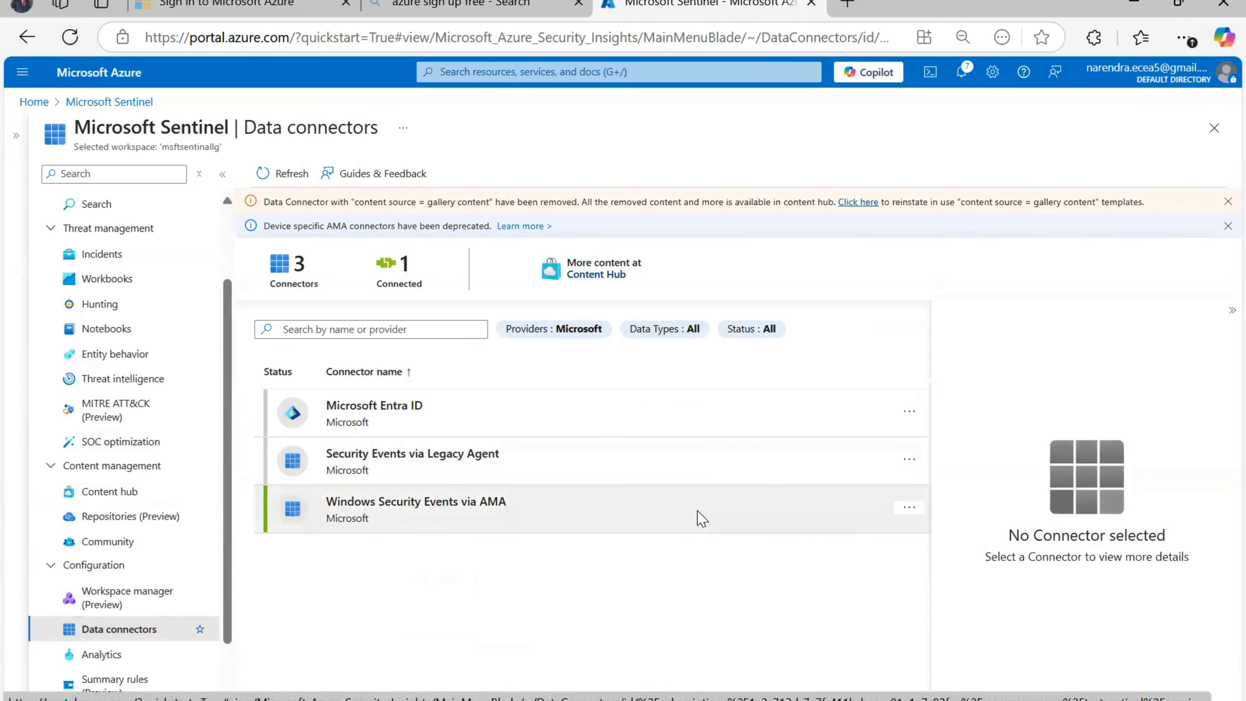
click(706, 517)
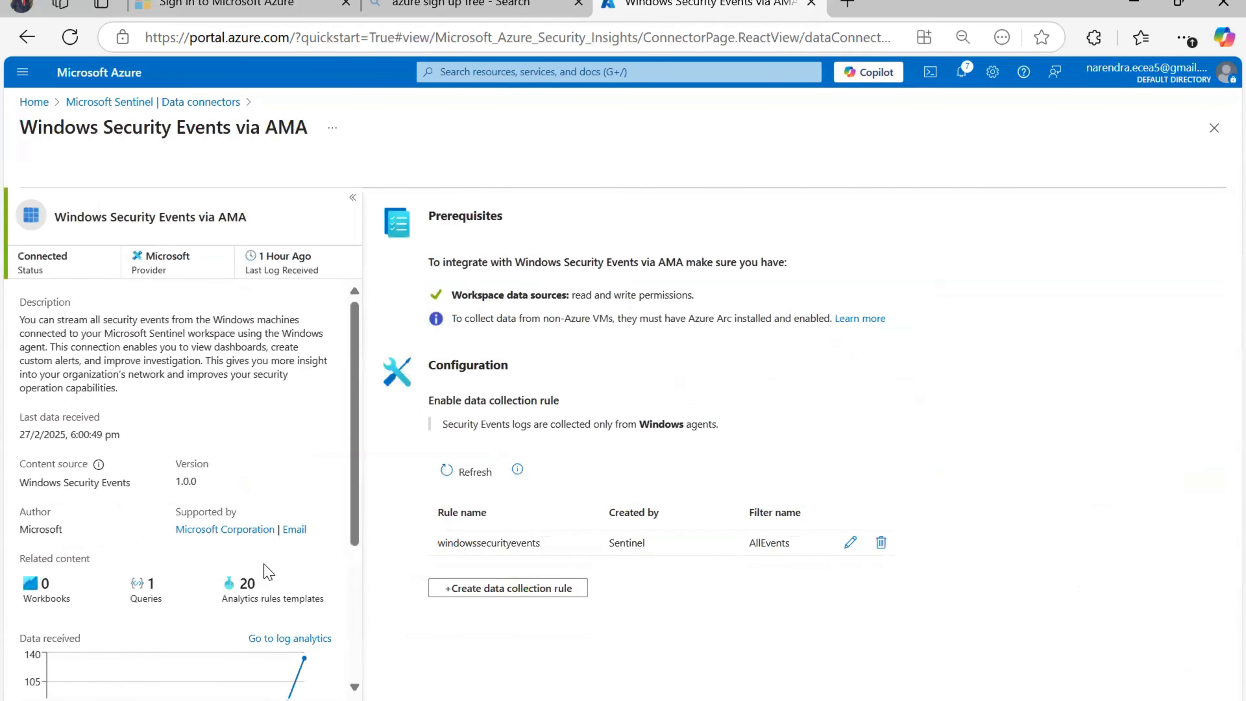
scroll(268, 572, down, 5)
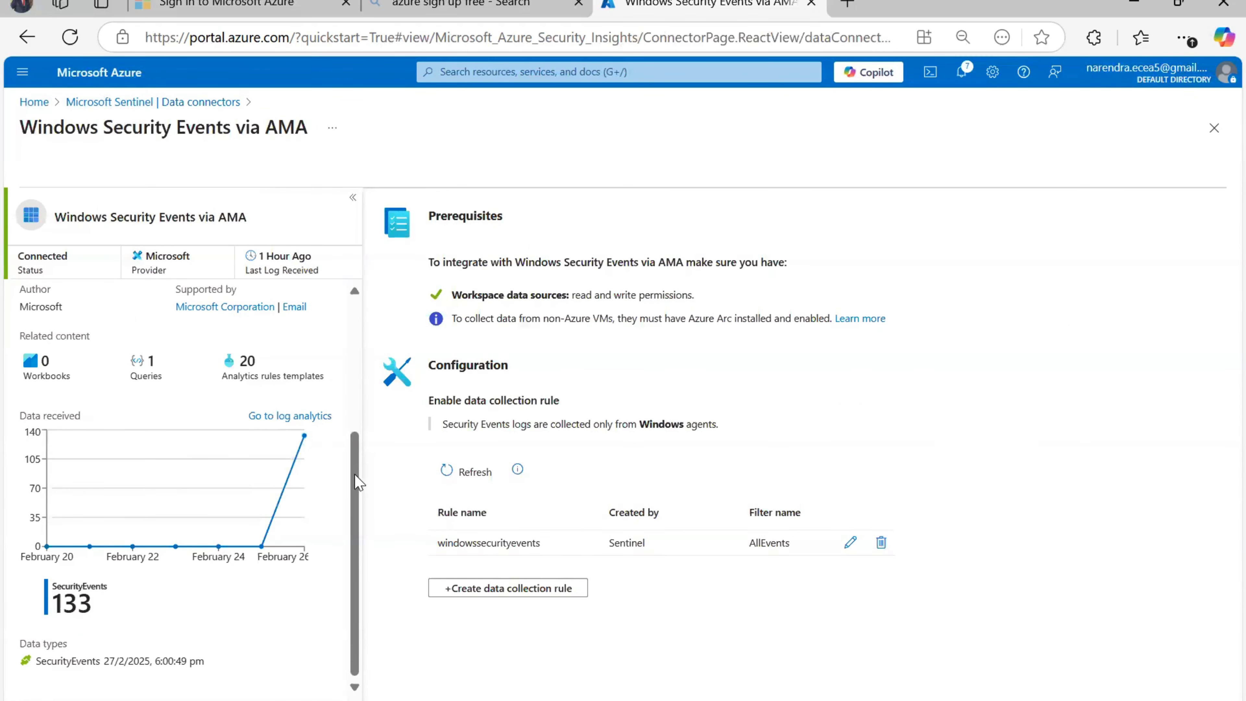
scroll(373, 407, up, 5)
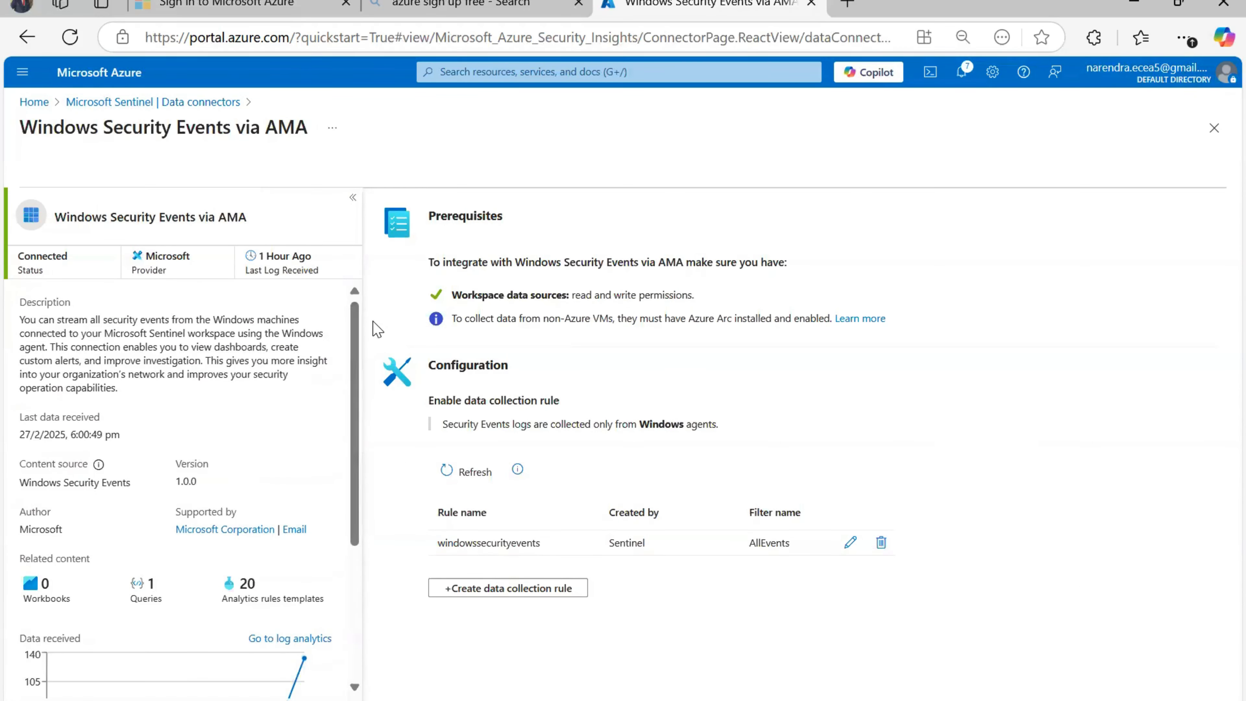